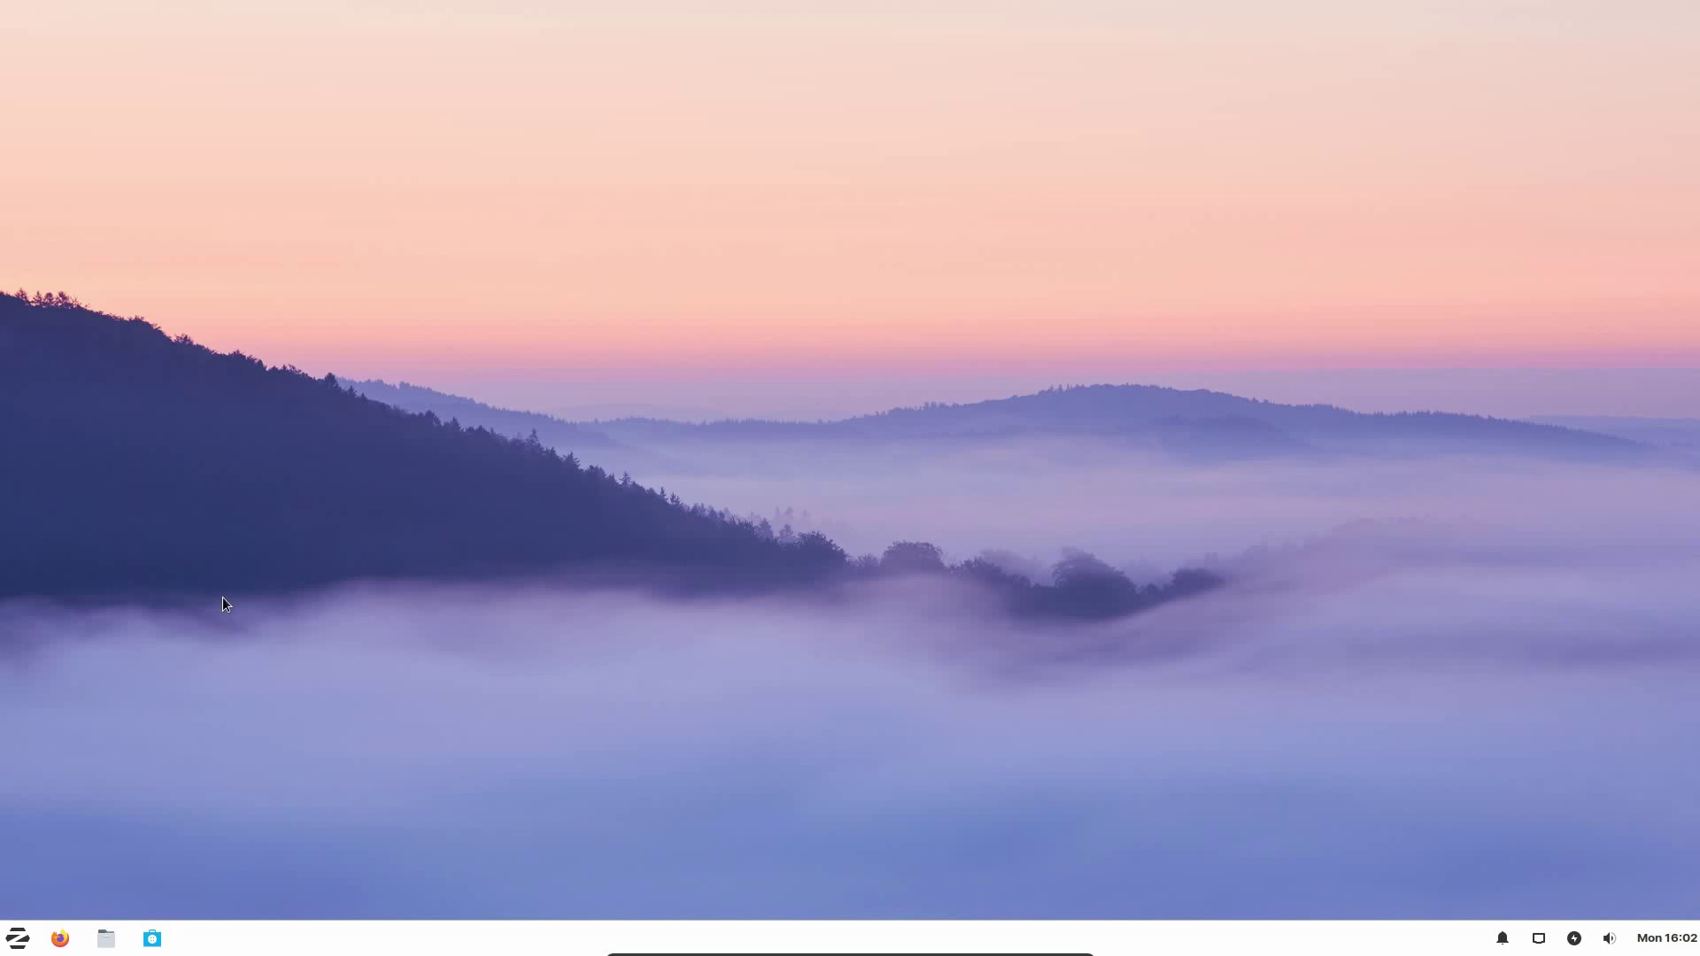
# - Check today's calendar, open the home folder, and look at the power and notification panel options
pyautogui.click(1673, 946)
pyautogui.click(1027, 662)
pyautogui.click(107, 940)
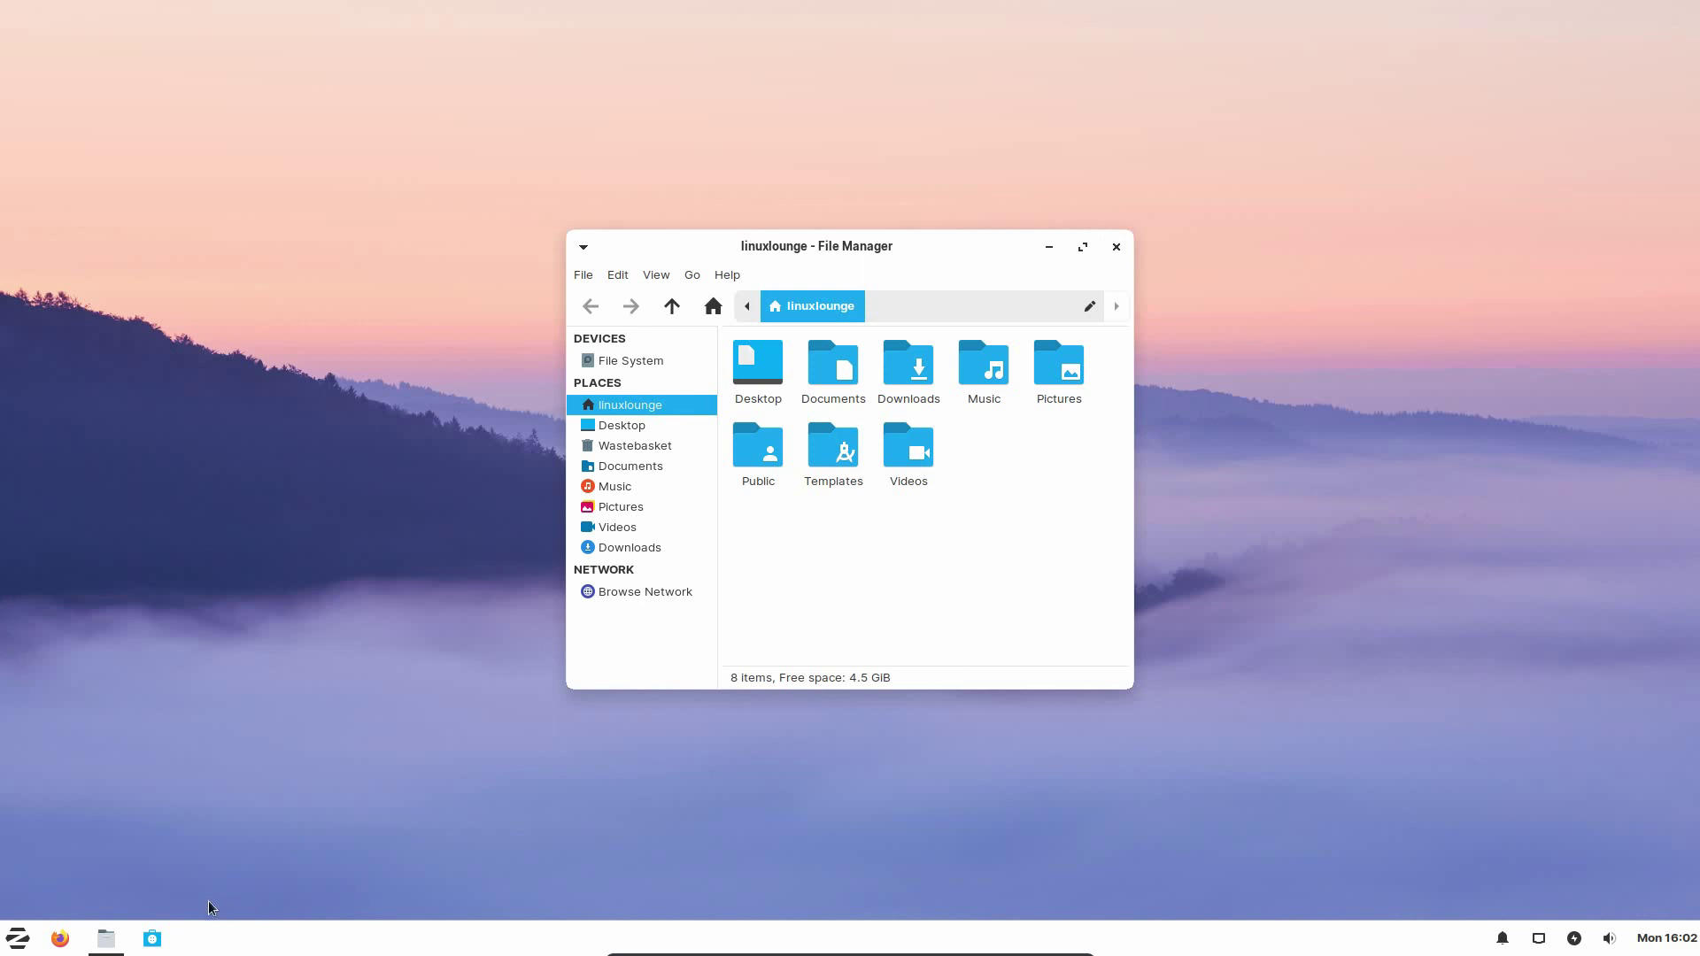
pyautogui.click(1573, 939)
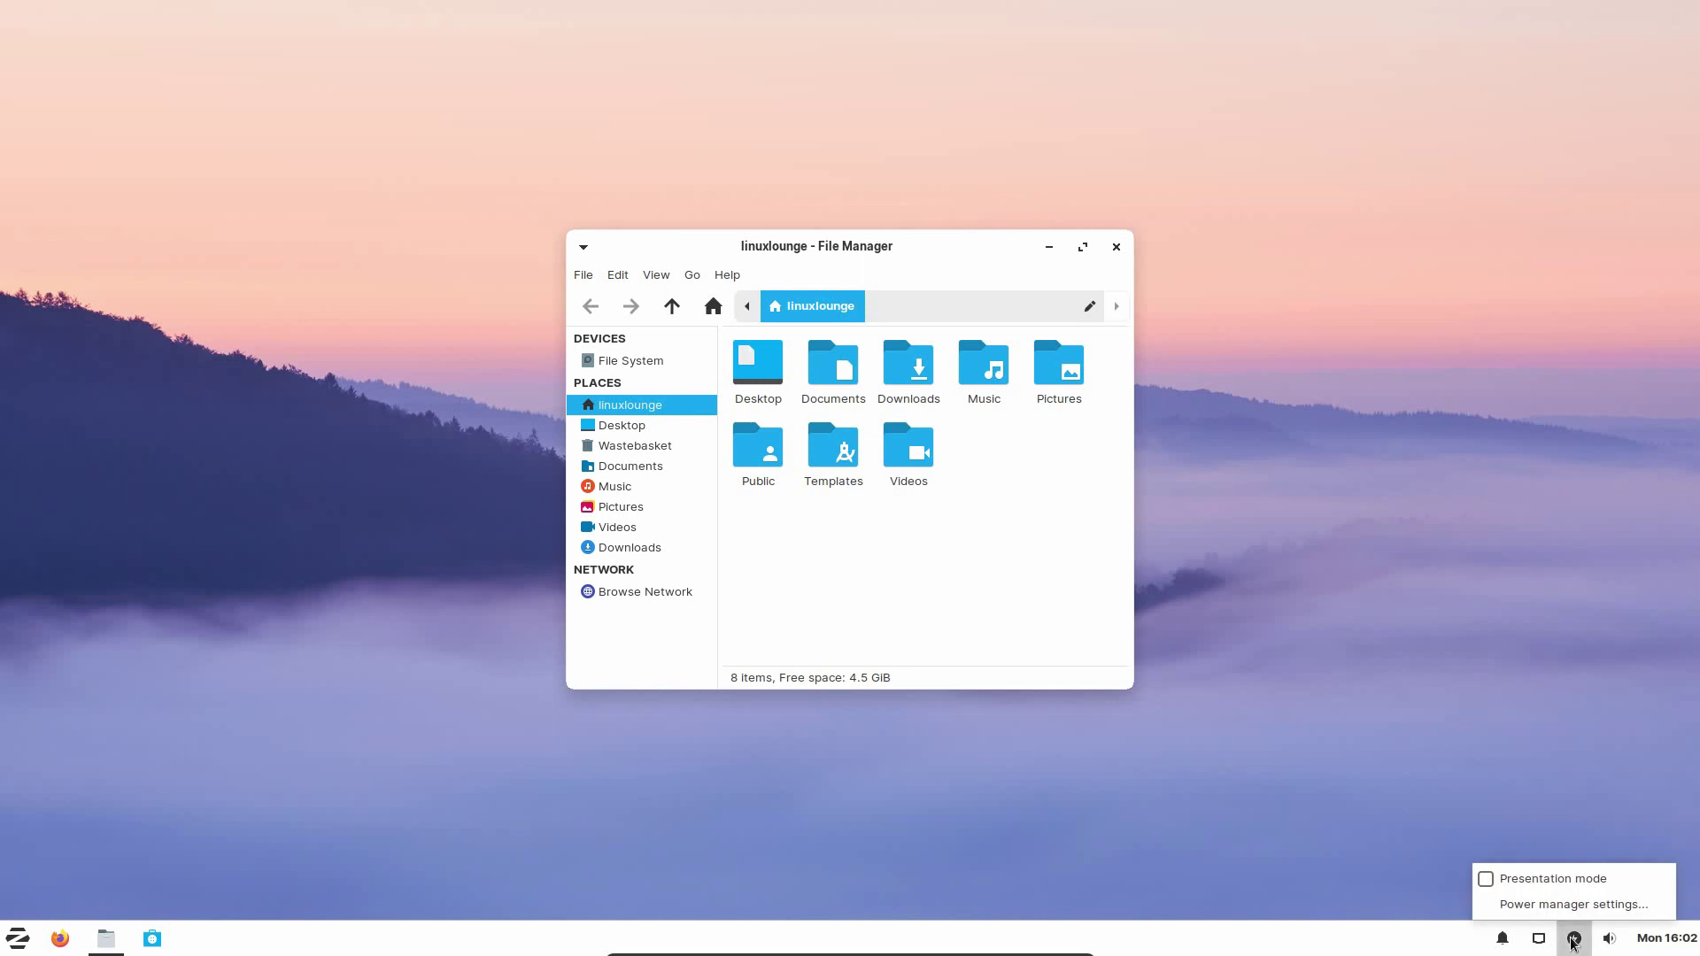
pyautogui.click(1503, 938)
pyautogui.click(1503, 939)
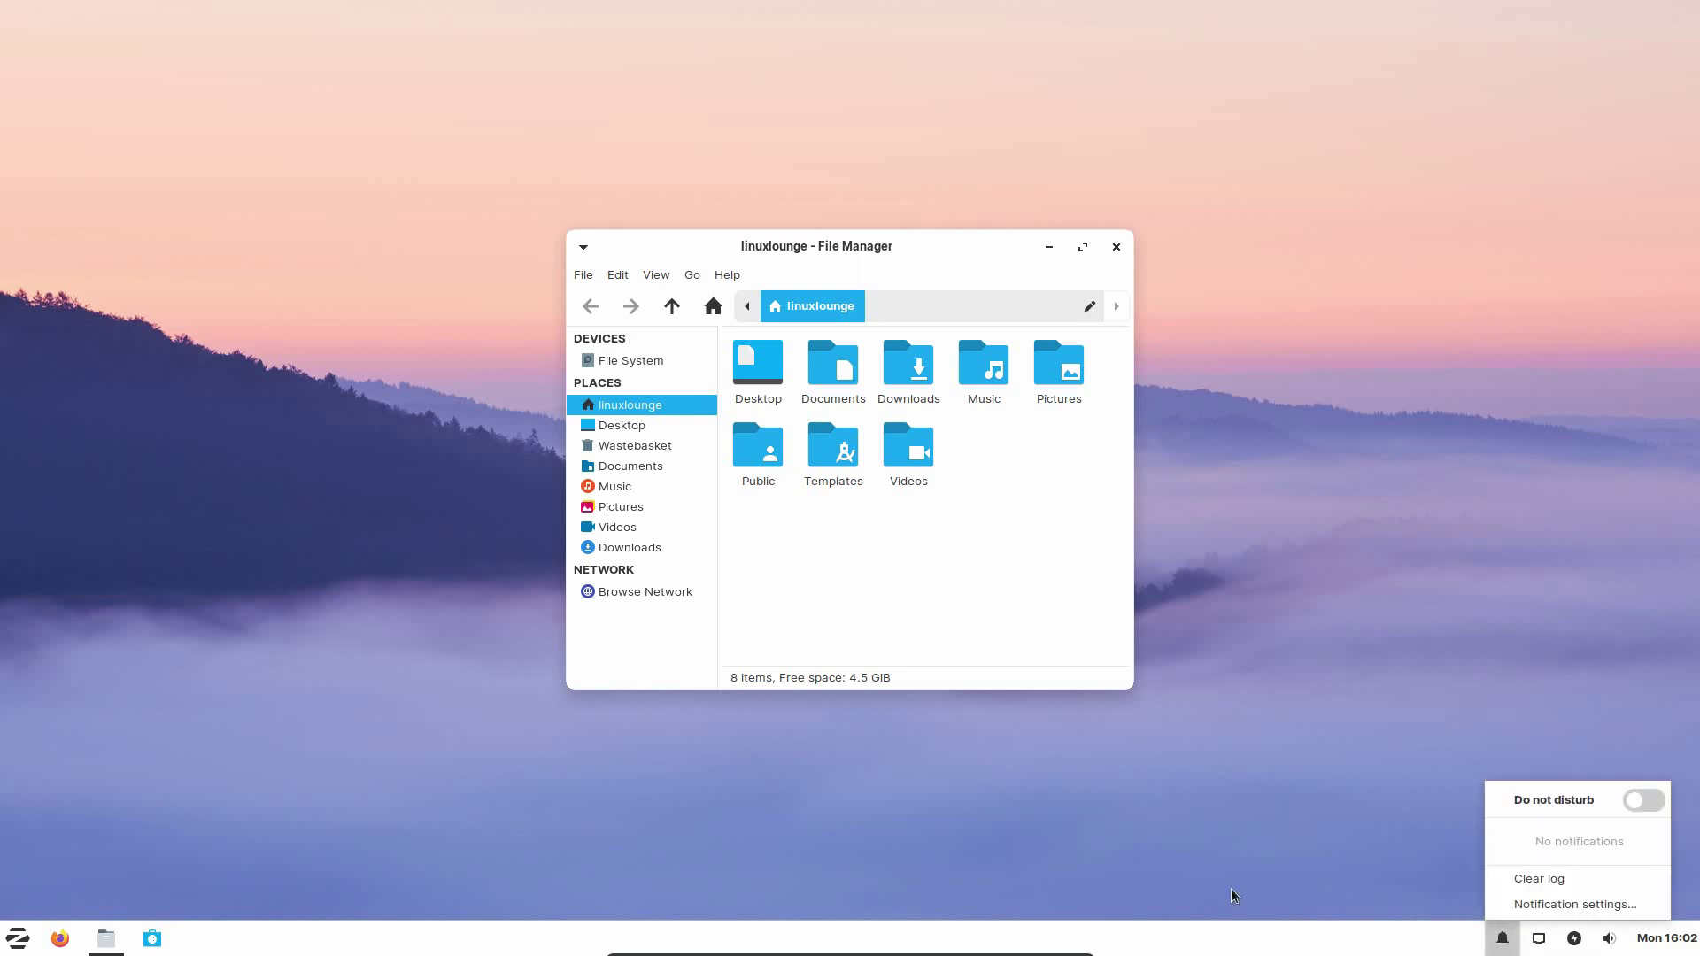
pyautogui.click(1102, 824)
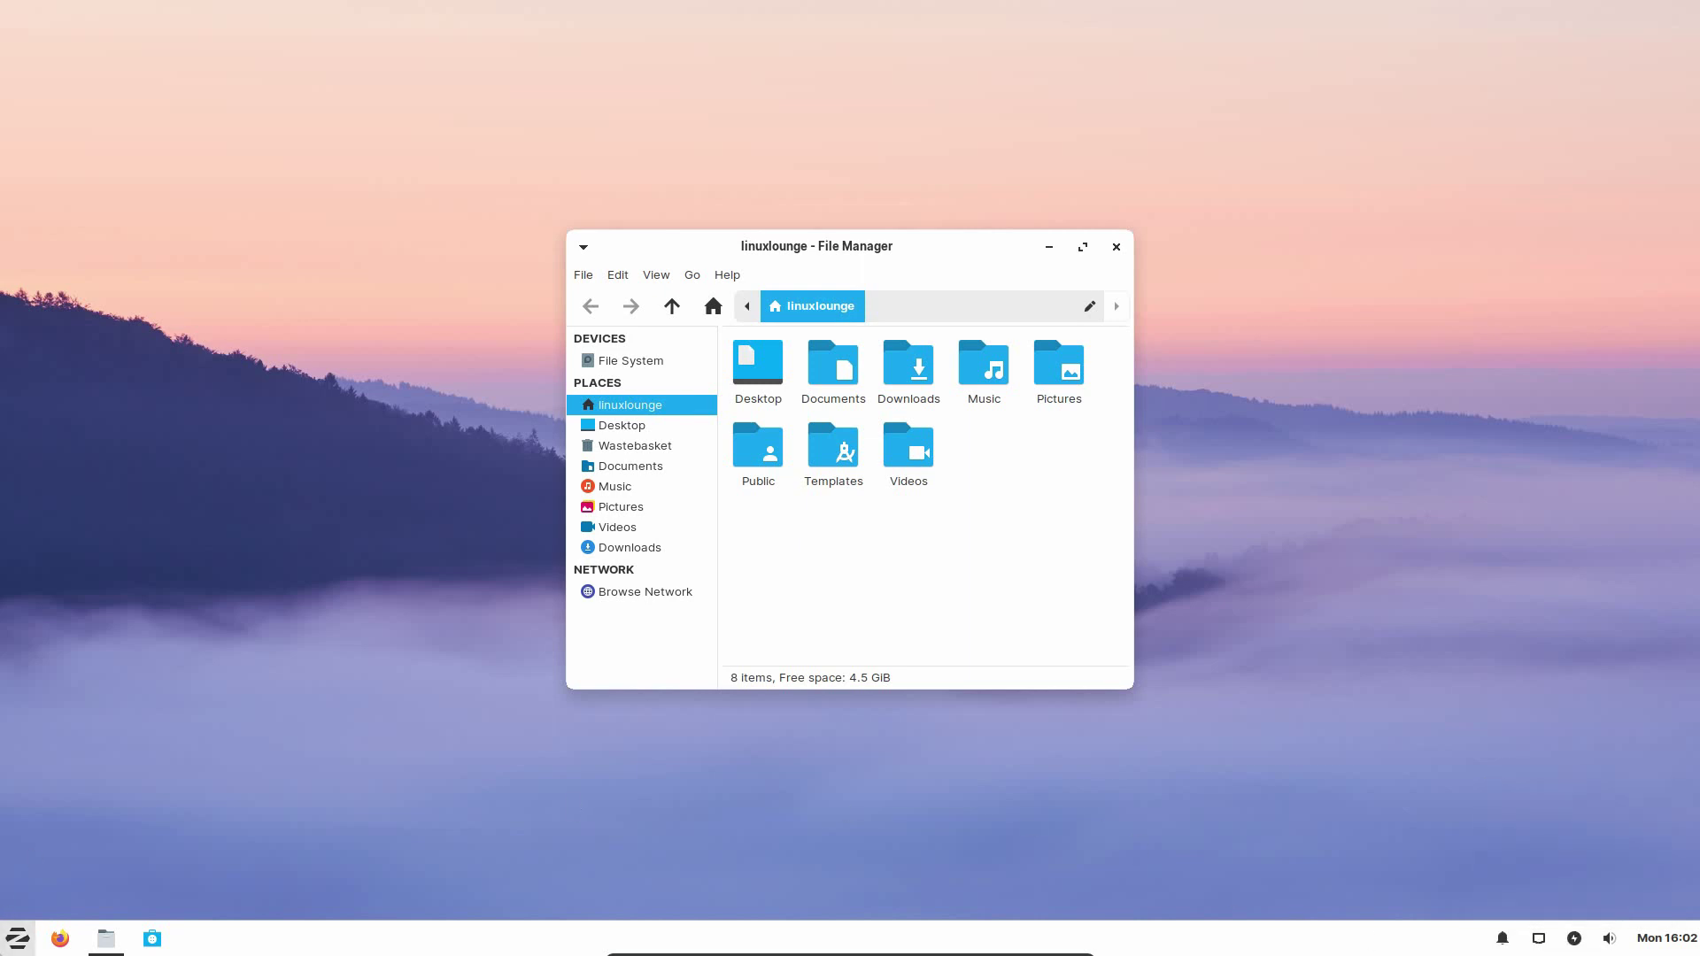
# - Open and close the application menu, then move, maximize, restore and close the file manager
pyautogui.click(18, 938)
pyautogui.click(121, 331)
pyautogui.moveTo(758, 242); pyautogui.dragTo(662, 252)
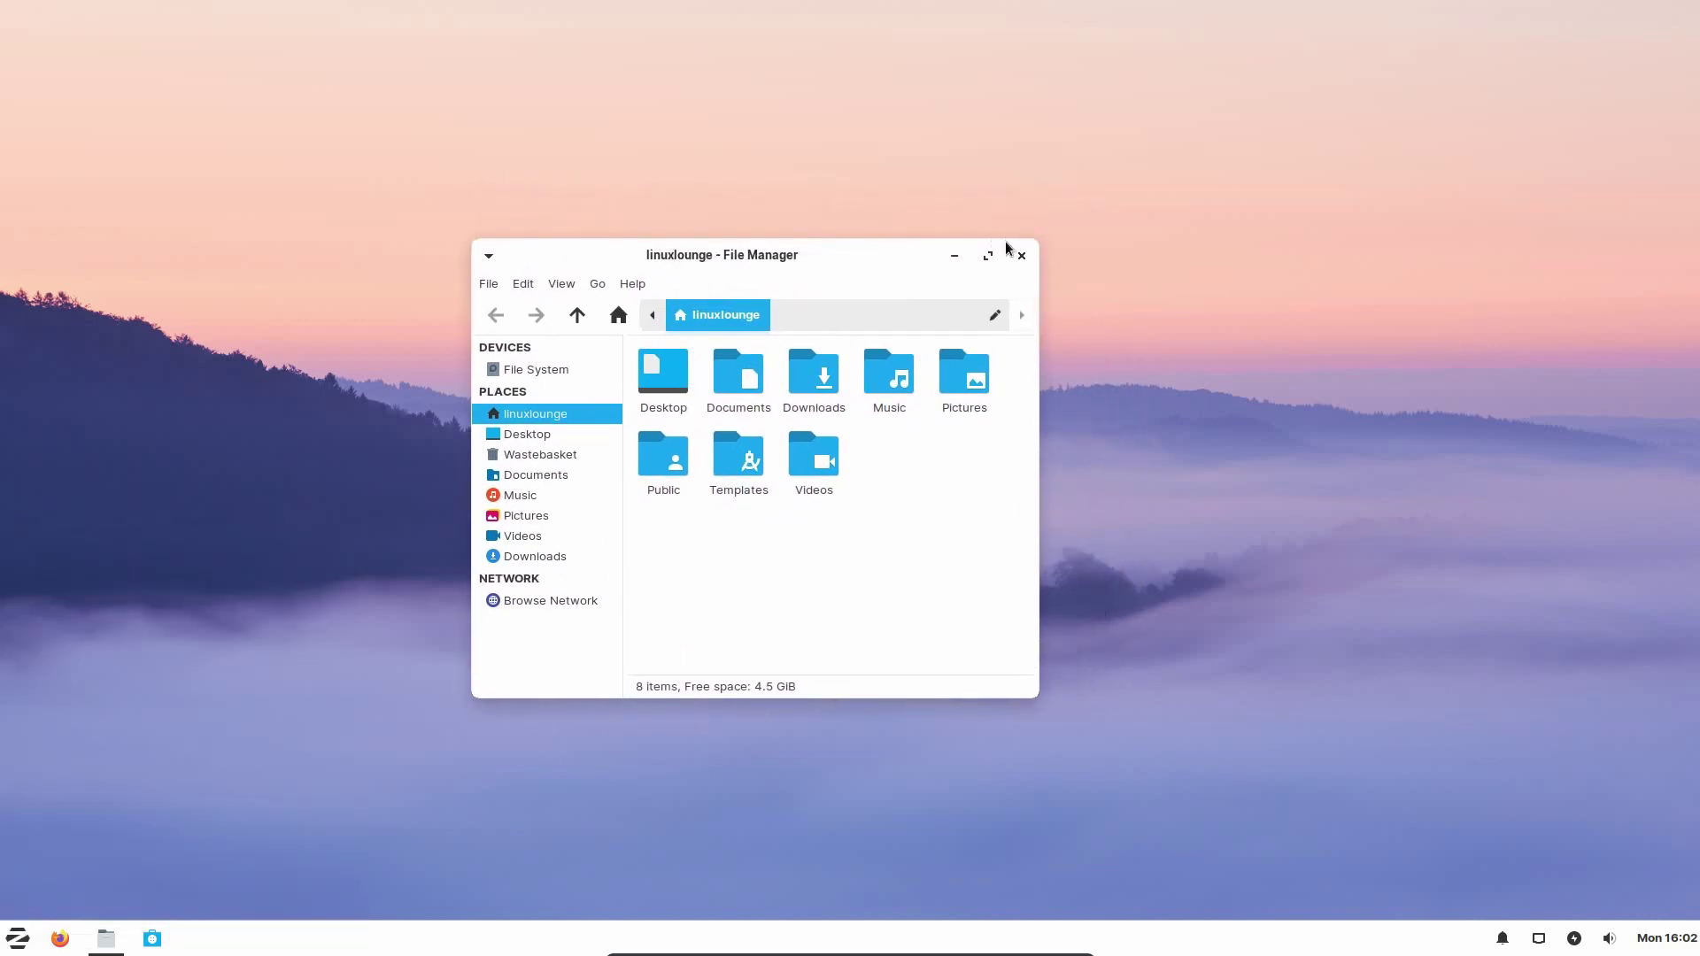
pyautogui.click(986, 256)
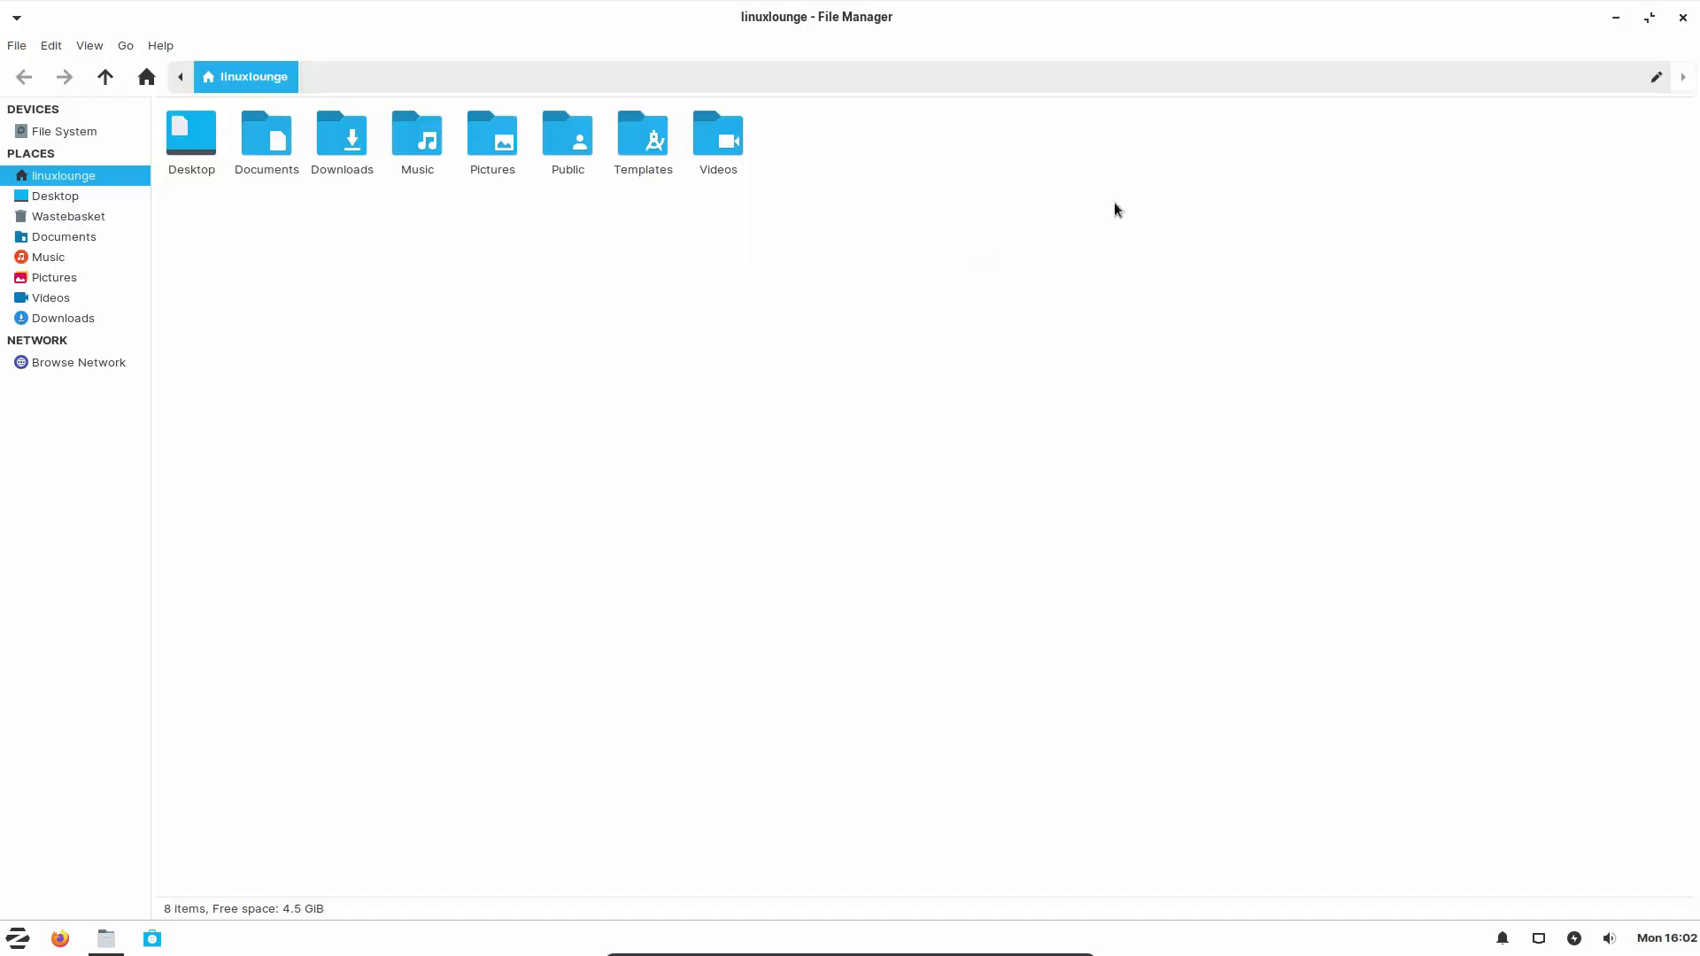
pyautogui.click(1652, 18)
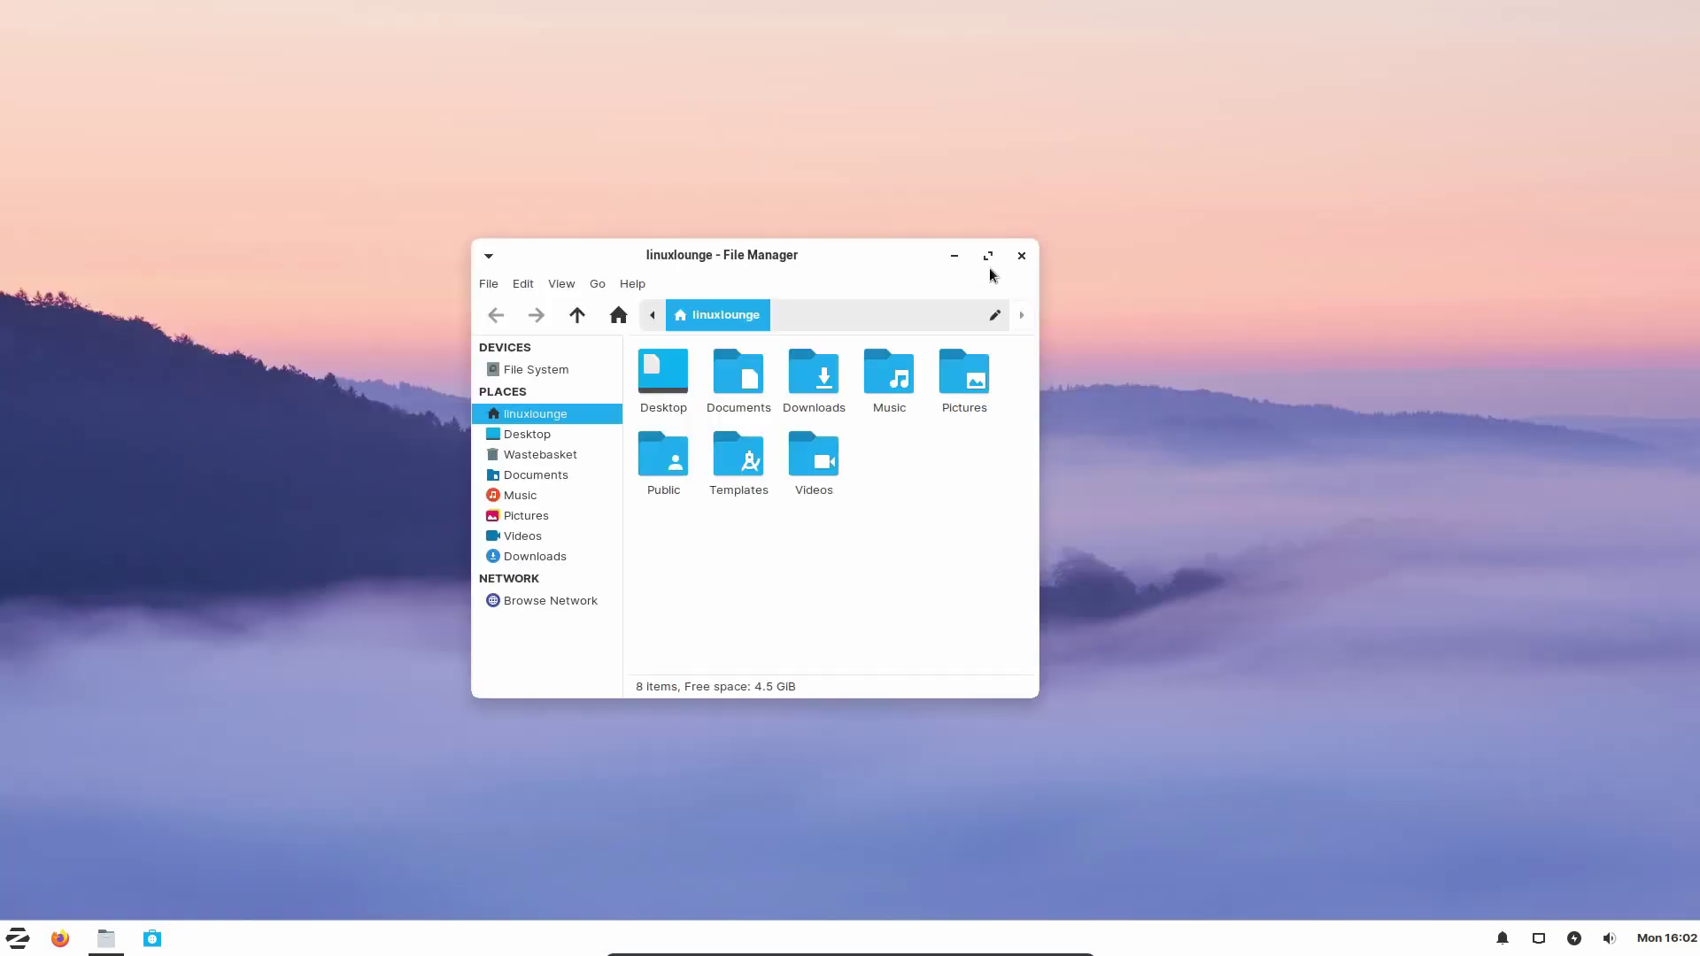
pyautogui.click(1022, 255)
# - Try the green cliffs, green hills and aurora wallpapers, then return to the foggy hills
pyautogui.rightClick(894, 335)
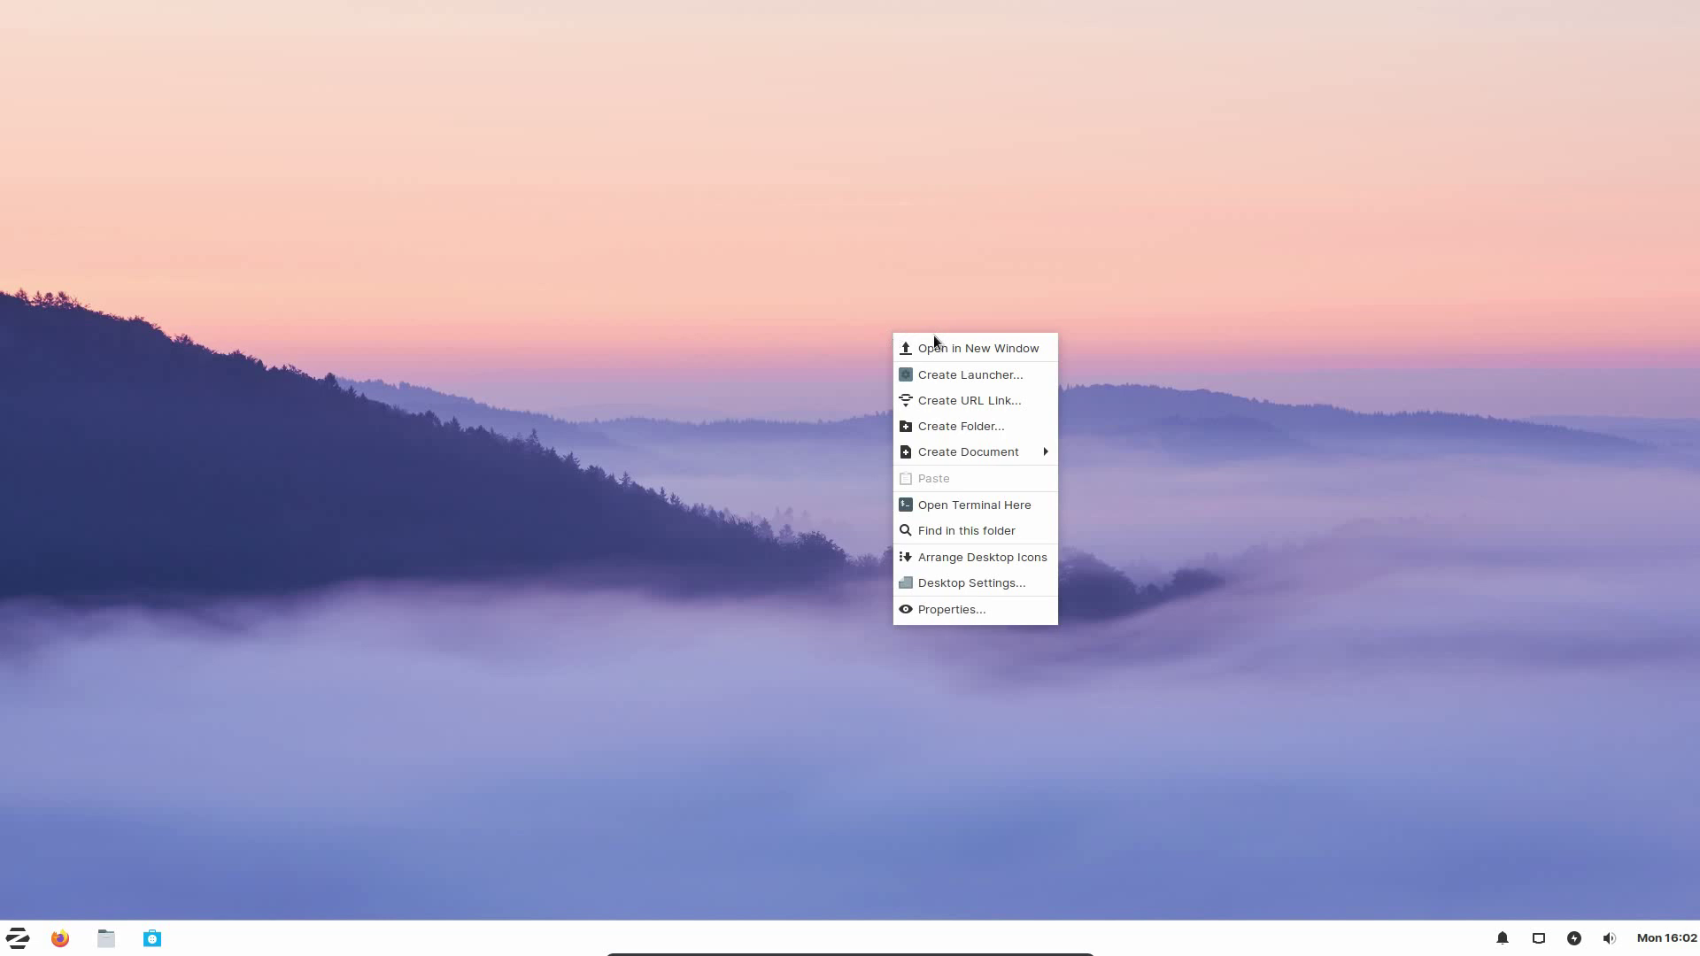
pyautogui.click(933, 592)
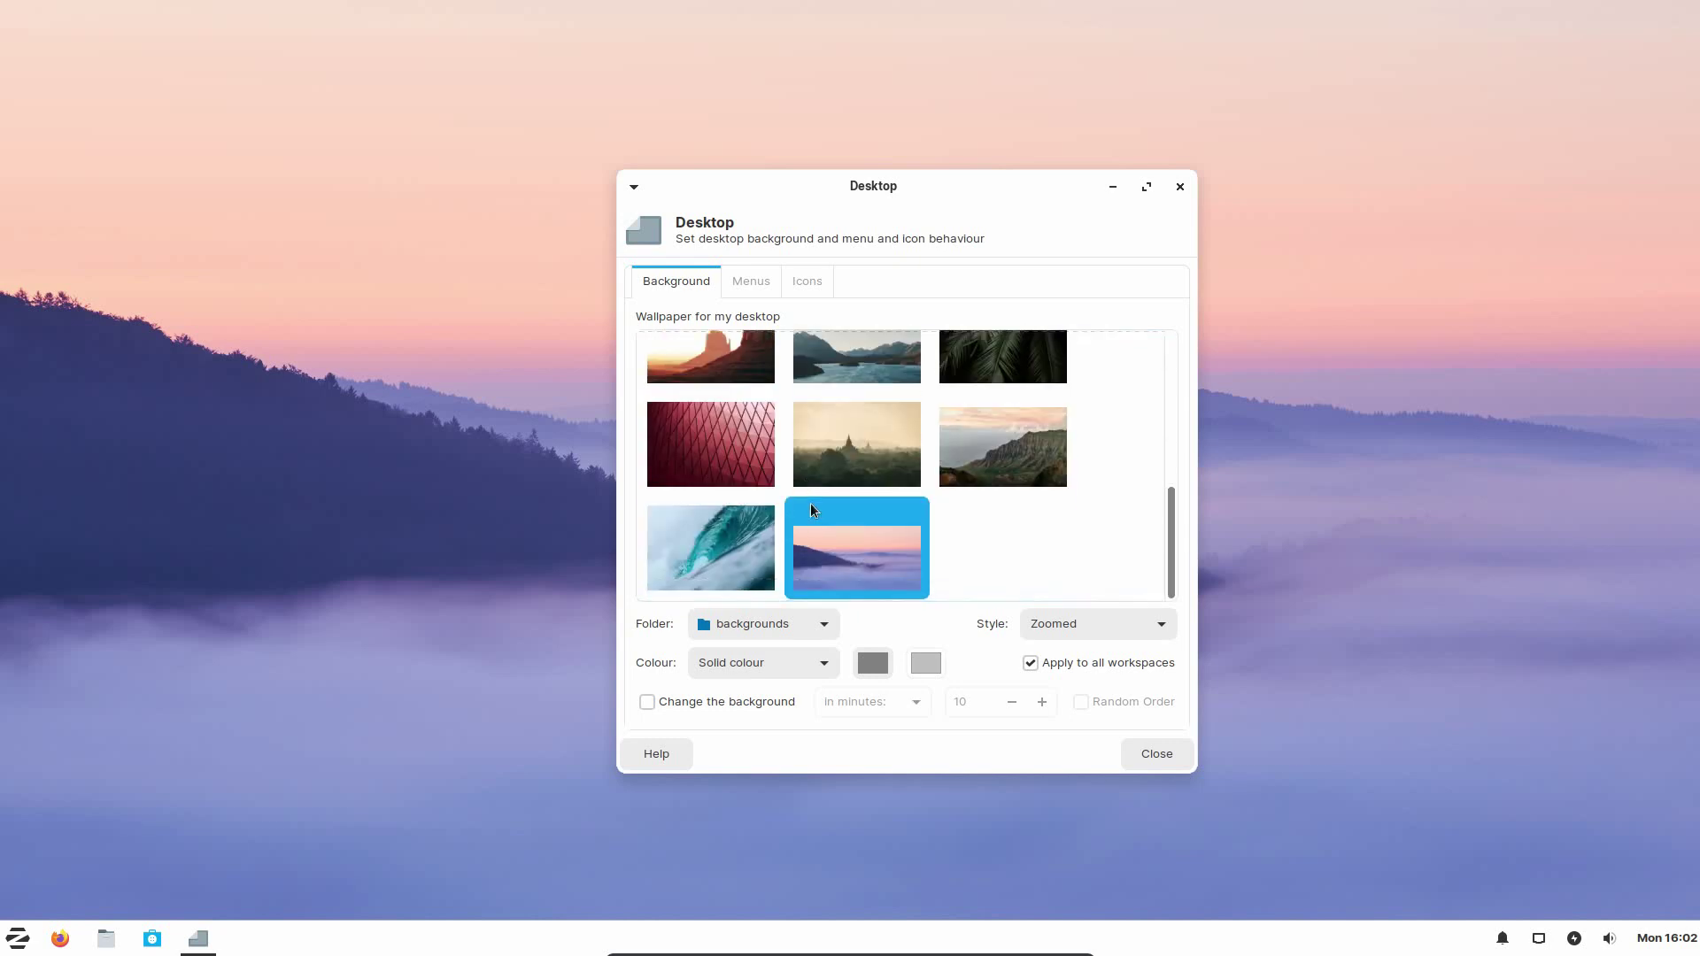
pyautogui.click(947, 444)
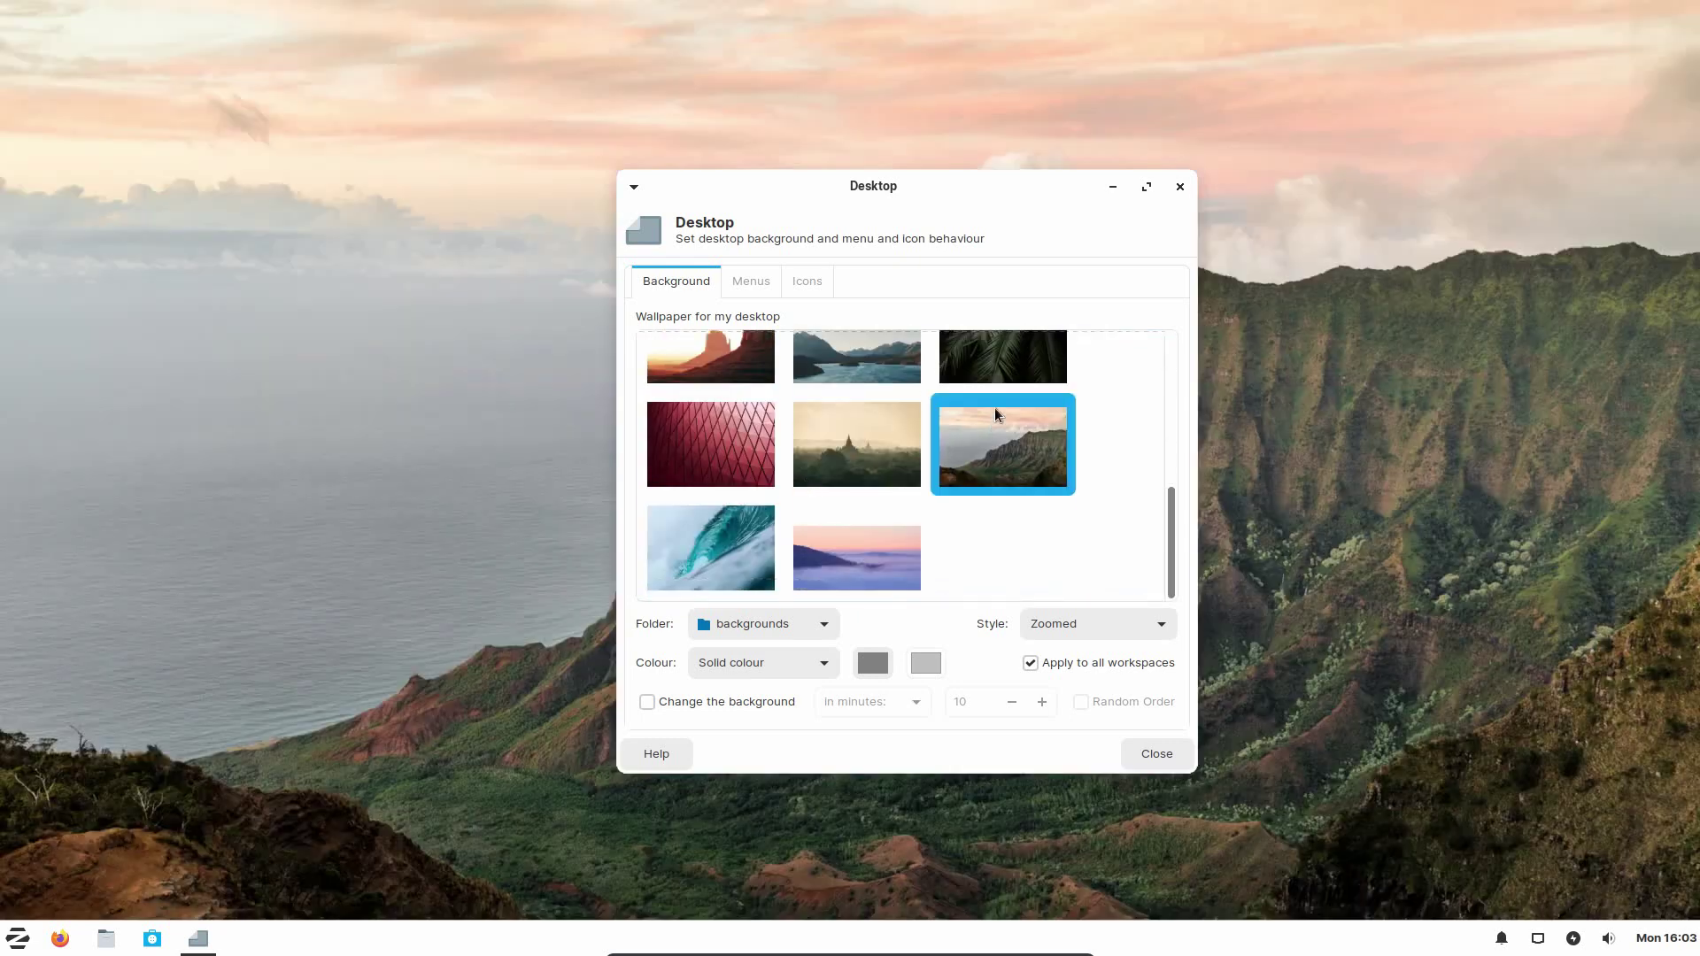
pyautogui.click(818, 536)
pyautogui.scroll(5, 742, 501)
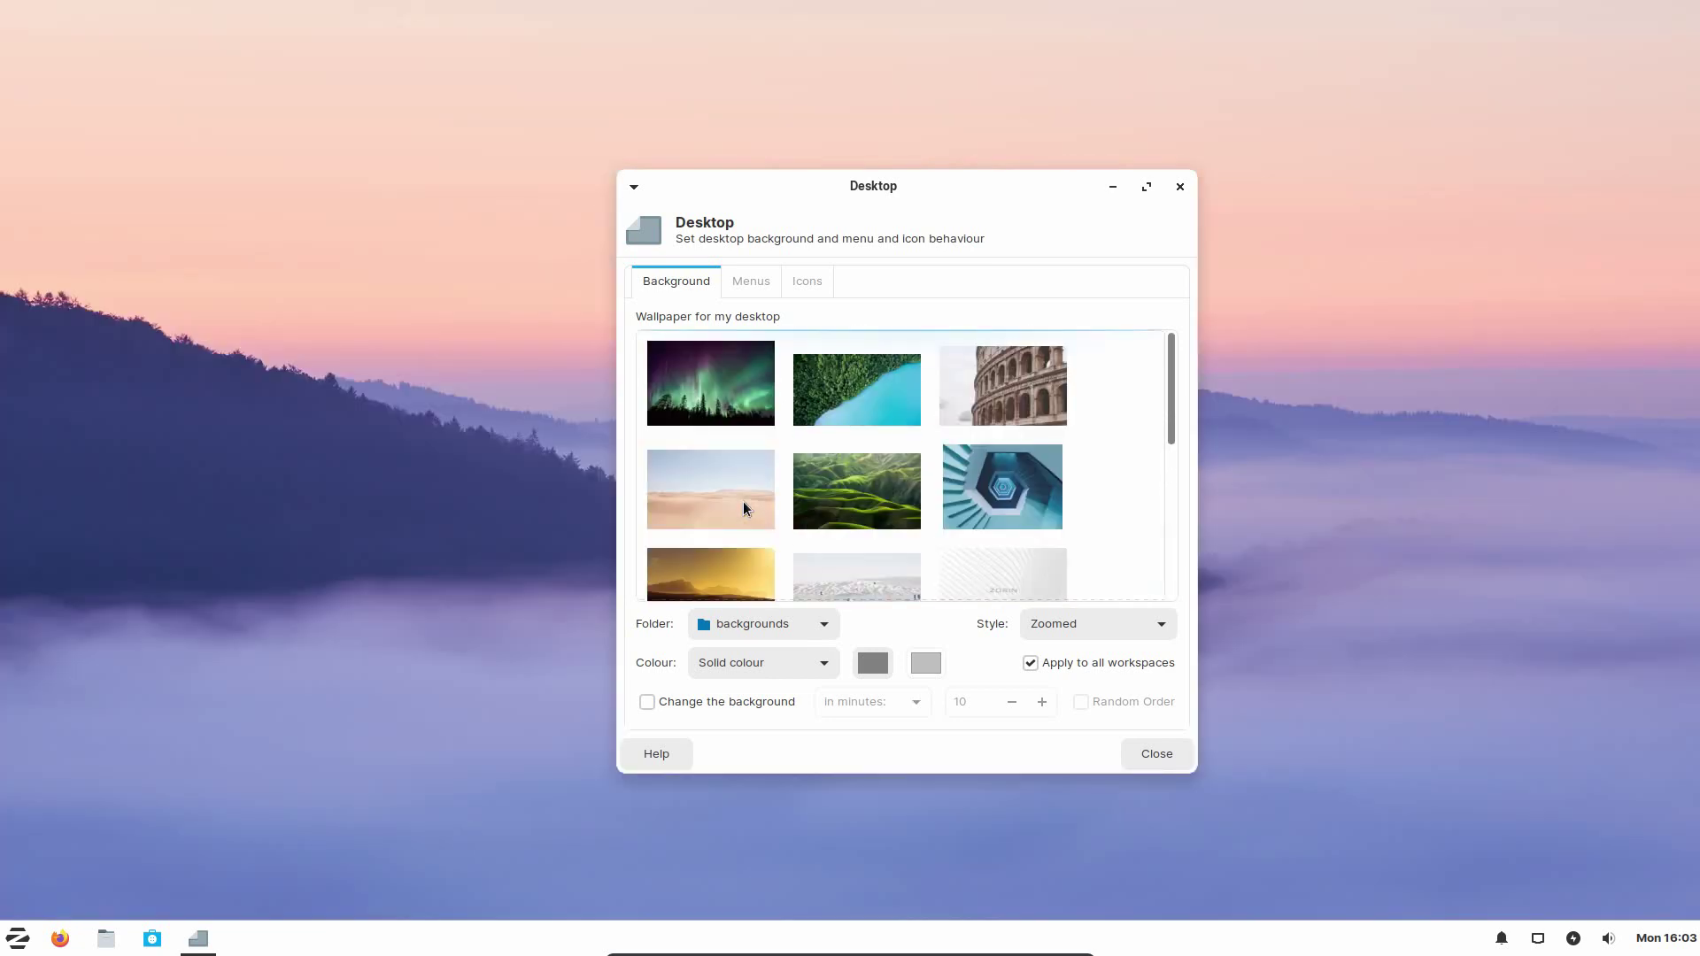
pyautogui.click(864, 487)
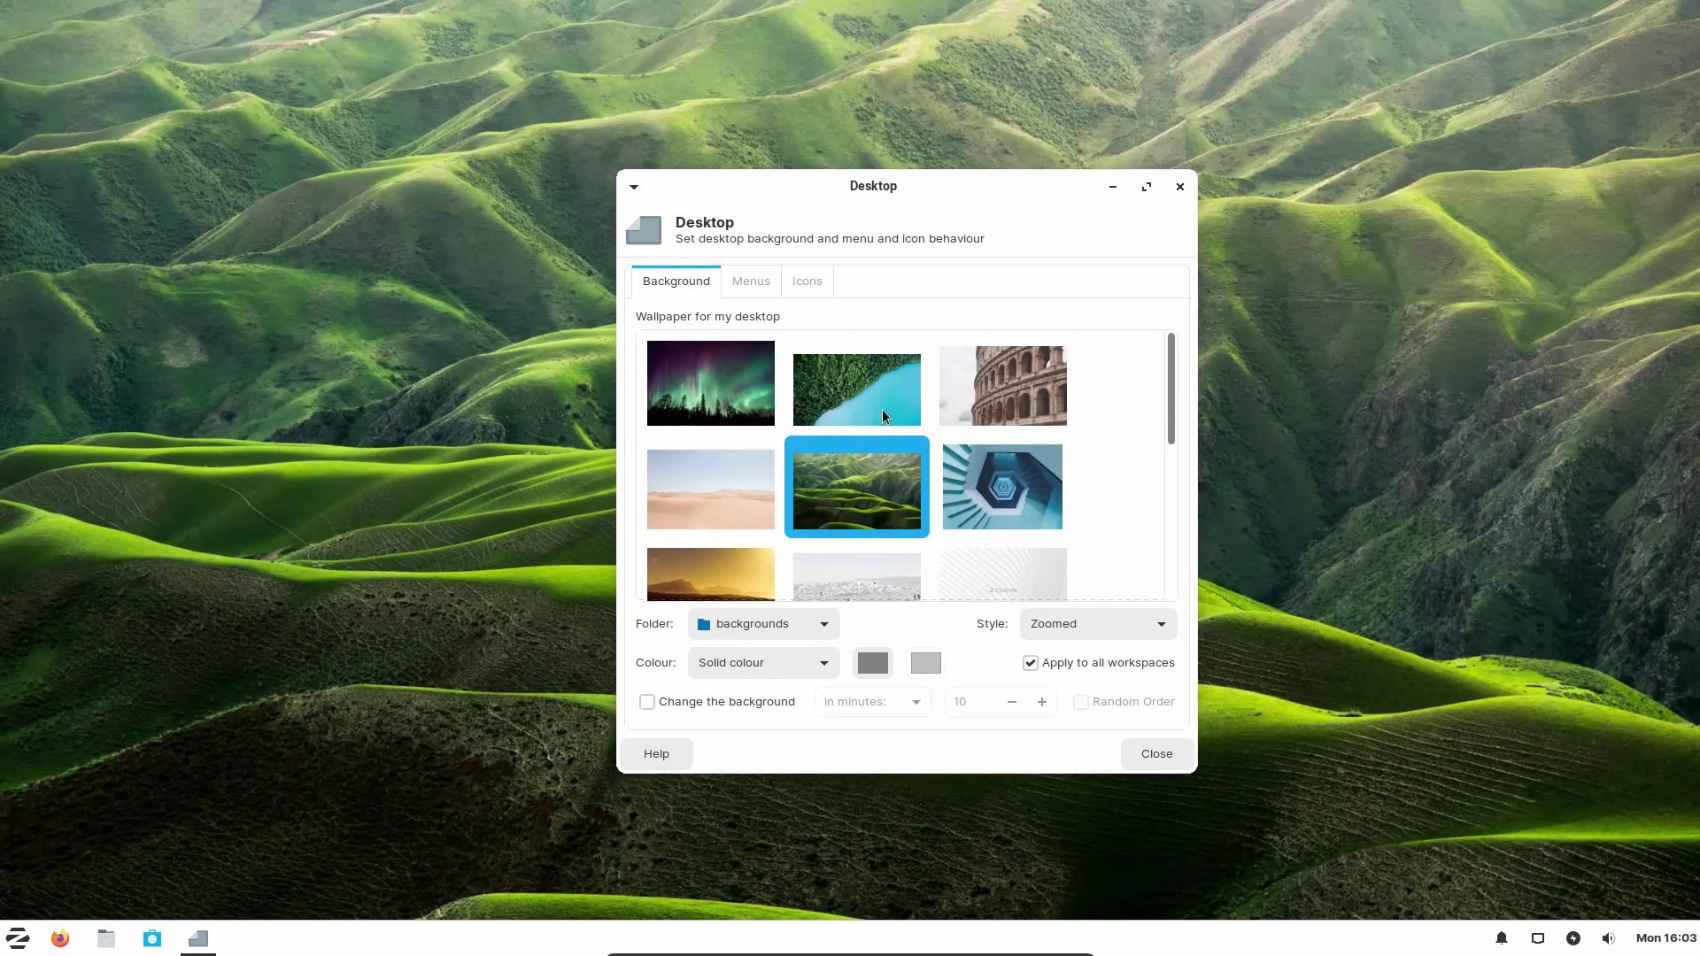
pyautogui.click(705, 372)
pyautogui.scroll(-5, 834, 488)
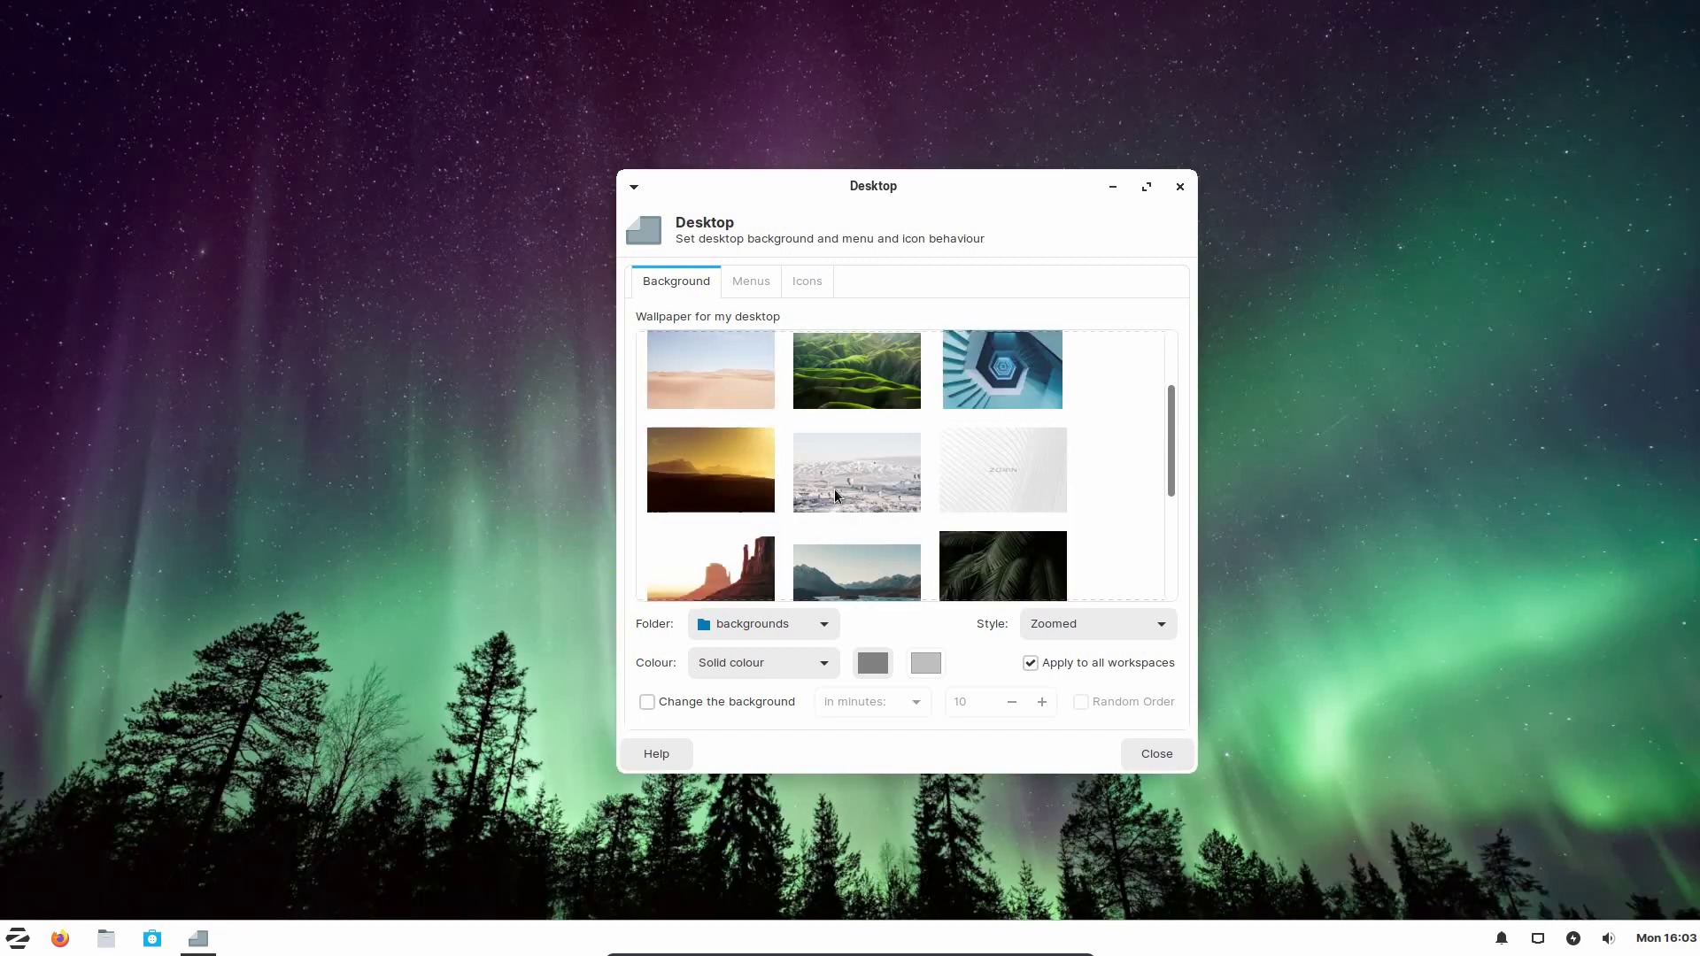
pyautogui.scroll(-1, 848, 549)
pyautogui.click(858, 528)
pyautogui.click(1151, 752)
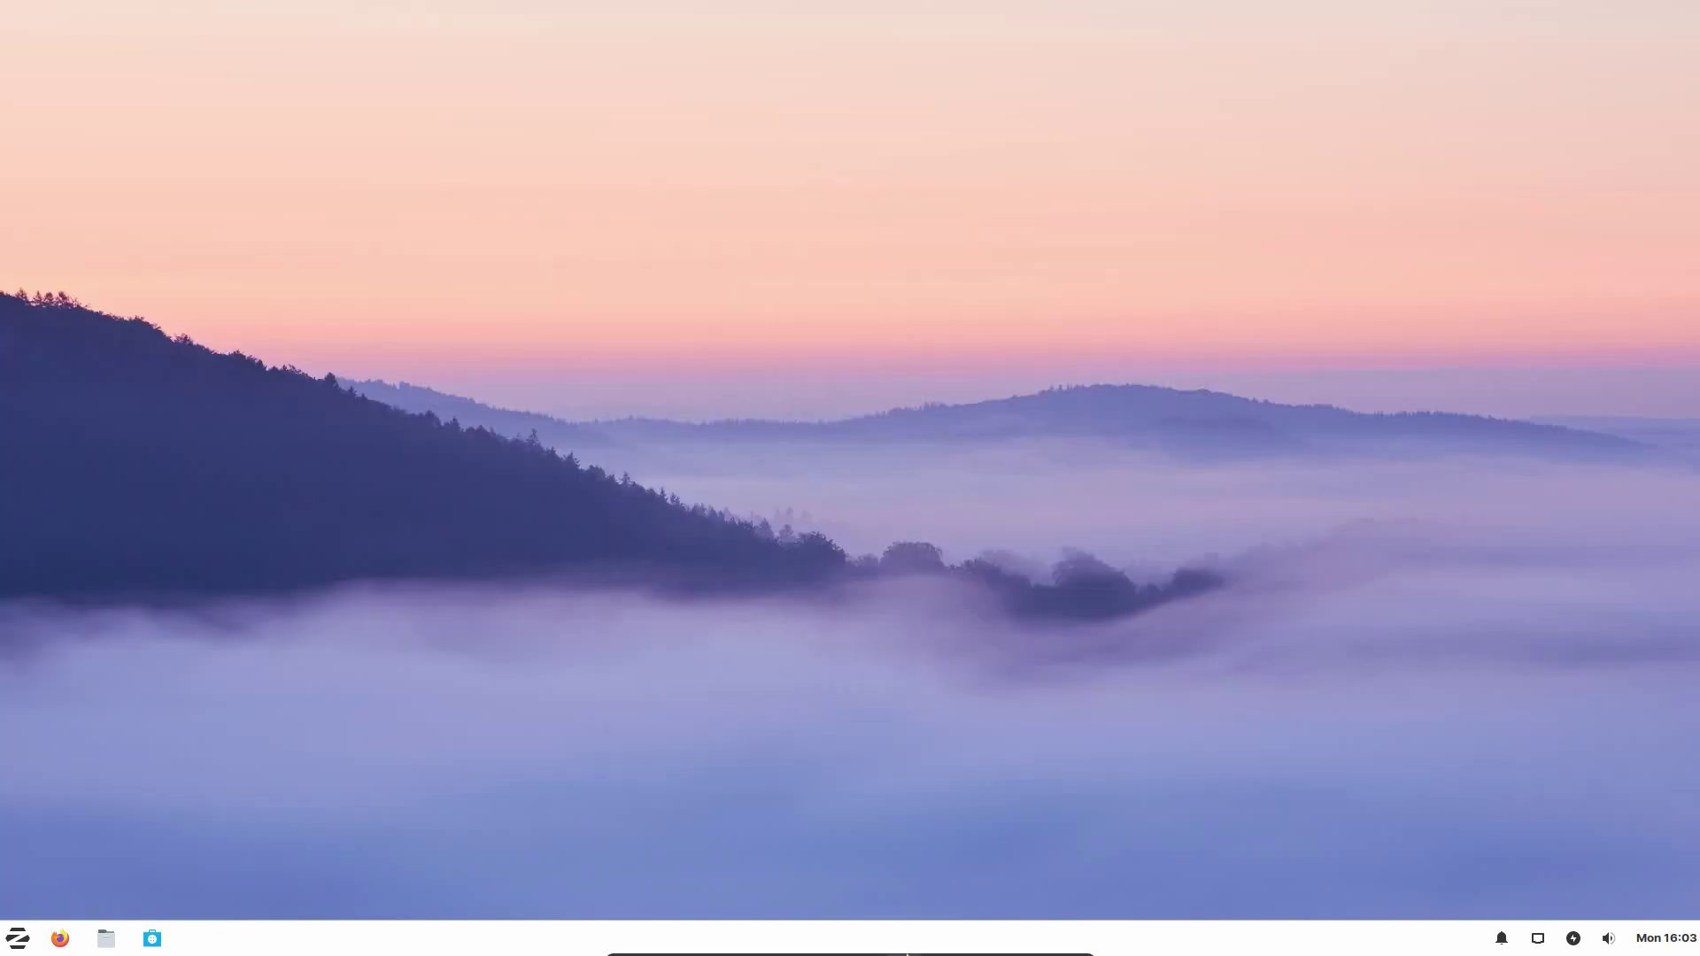
# - Lower the taskbar panel's opacity to 75 in Panel Preferences, then close it
pyautogui.rightClick(470, 932)
pyautogui.moveTo(517, 906)
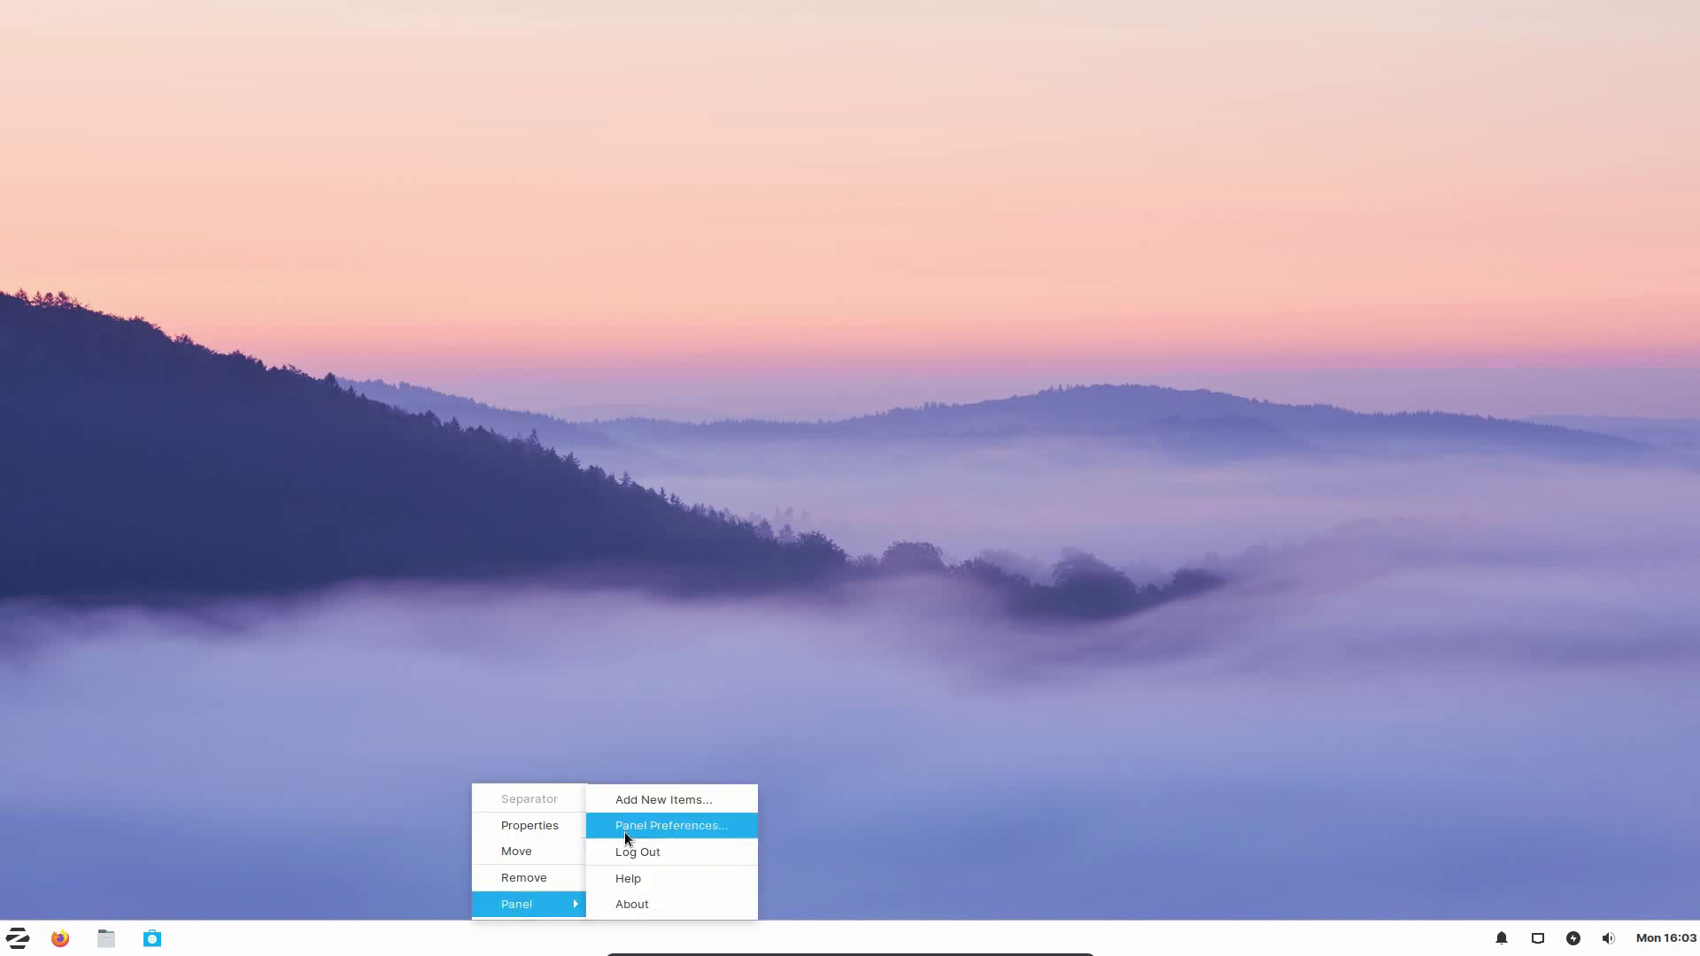
pyautogui.click(624, 831)
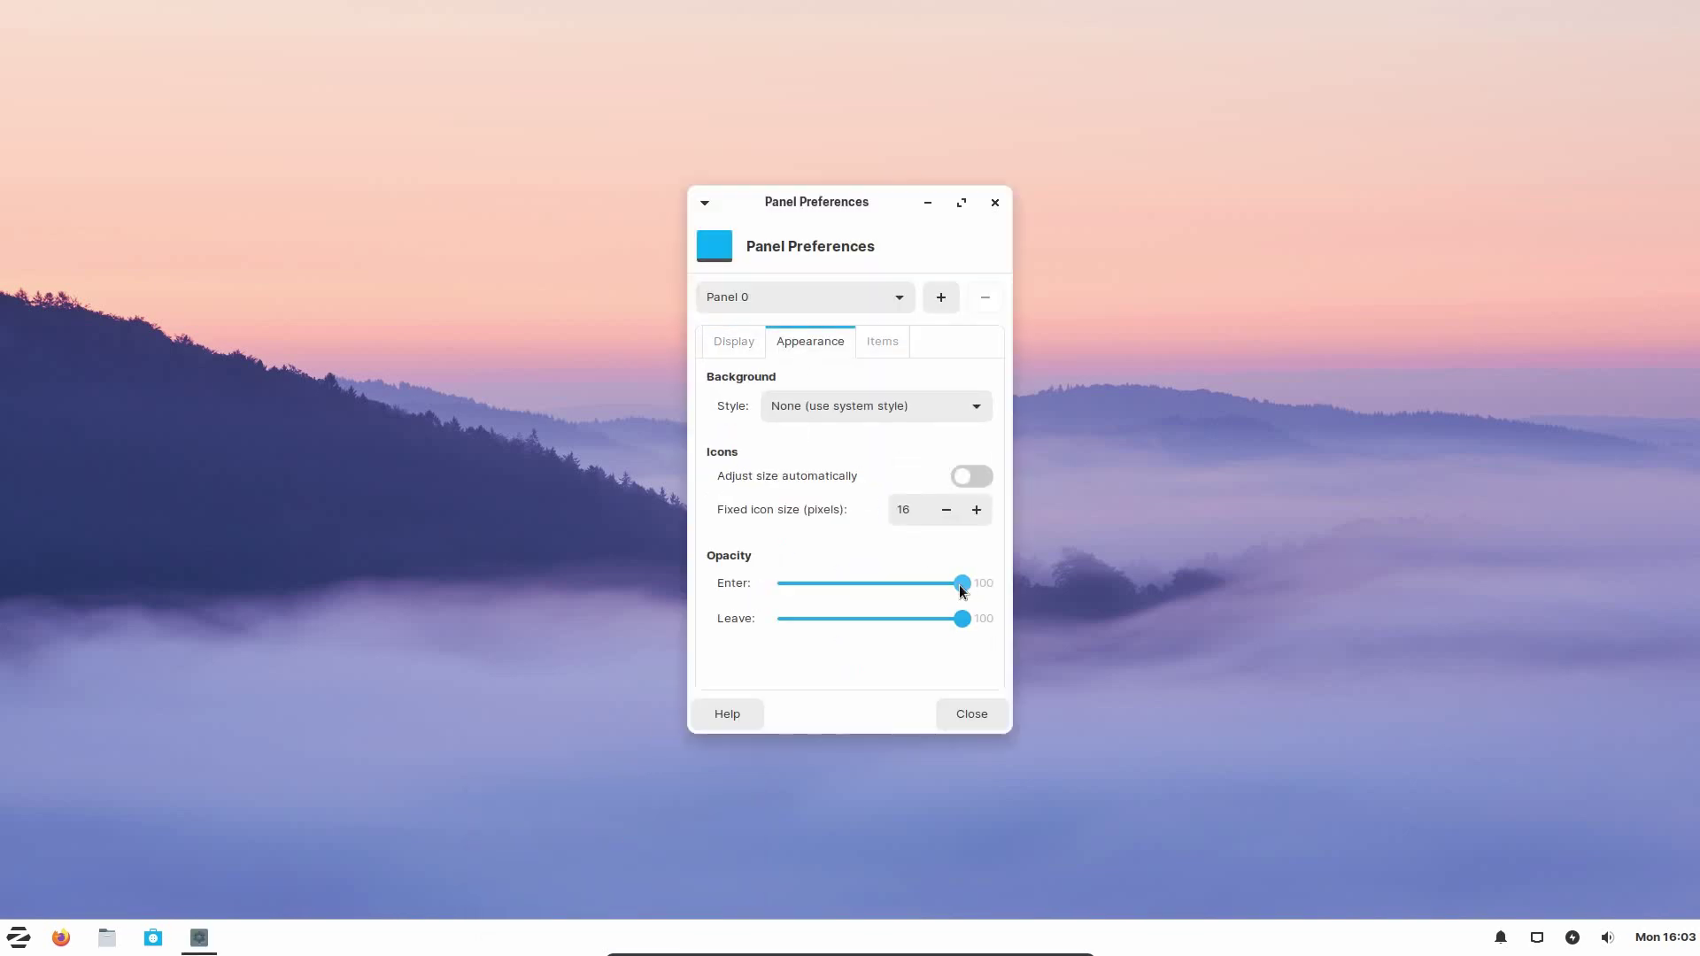
pyautogui.moveTo(963, 584); pyautogui.dragTo(914, 618)
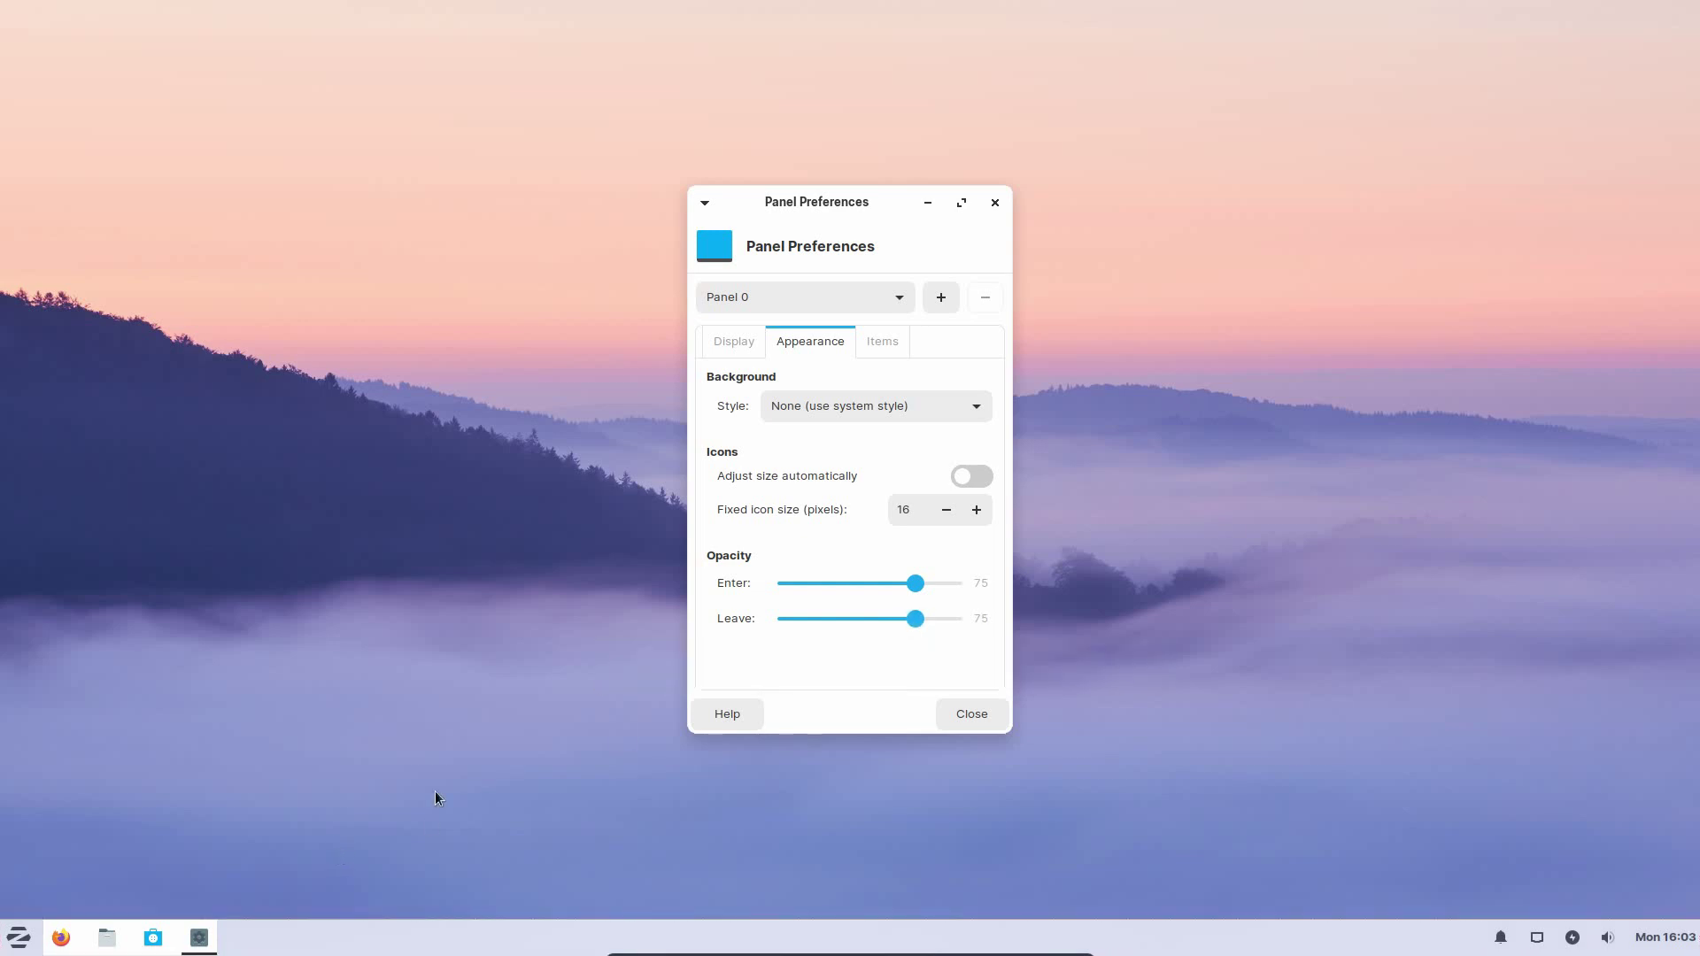
pyautogui.moveTo(791, 213)
pyautogui.mouseDown()
pyautogui.moveTo(756, 436)
pyautogui.moveTo(490, 395)
pyautogui.moveTo(780, 204)
pyautogui.moveTo(815, 210)
pyautogui.mouseUp()
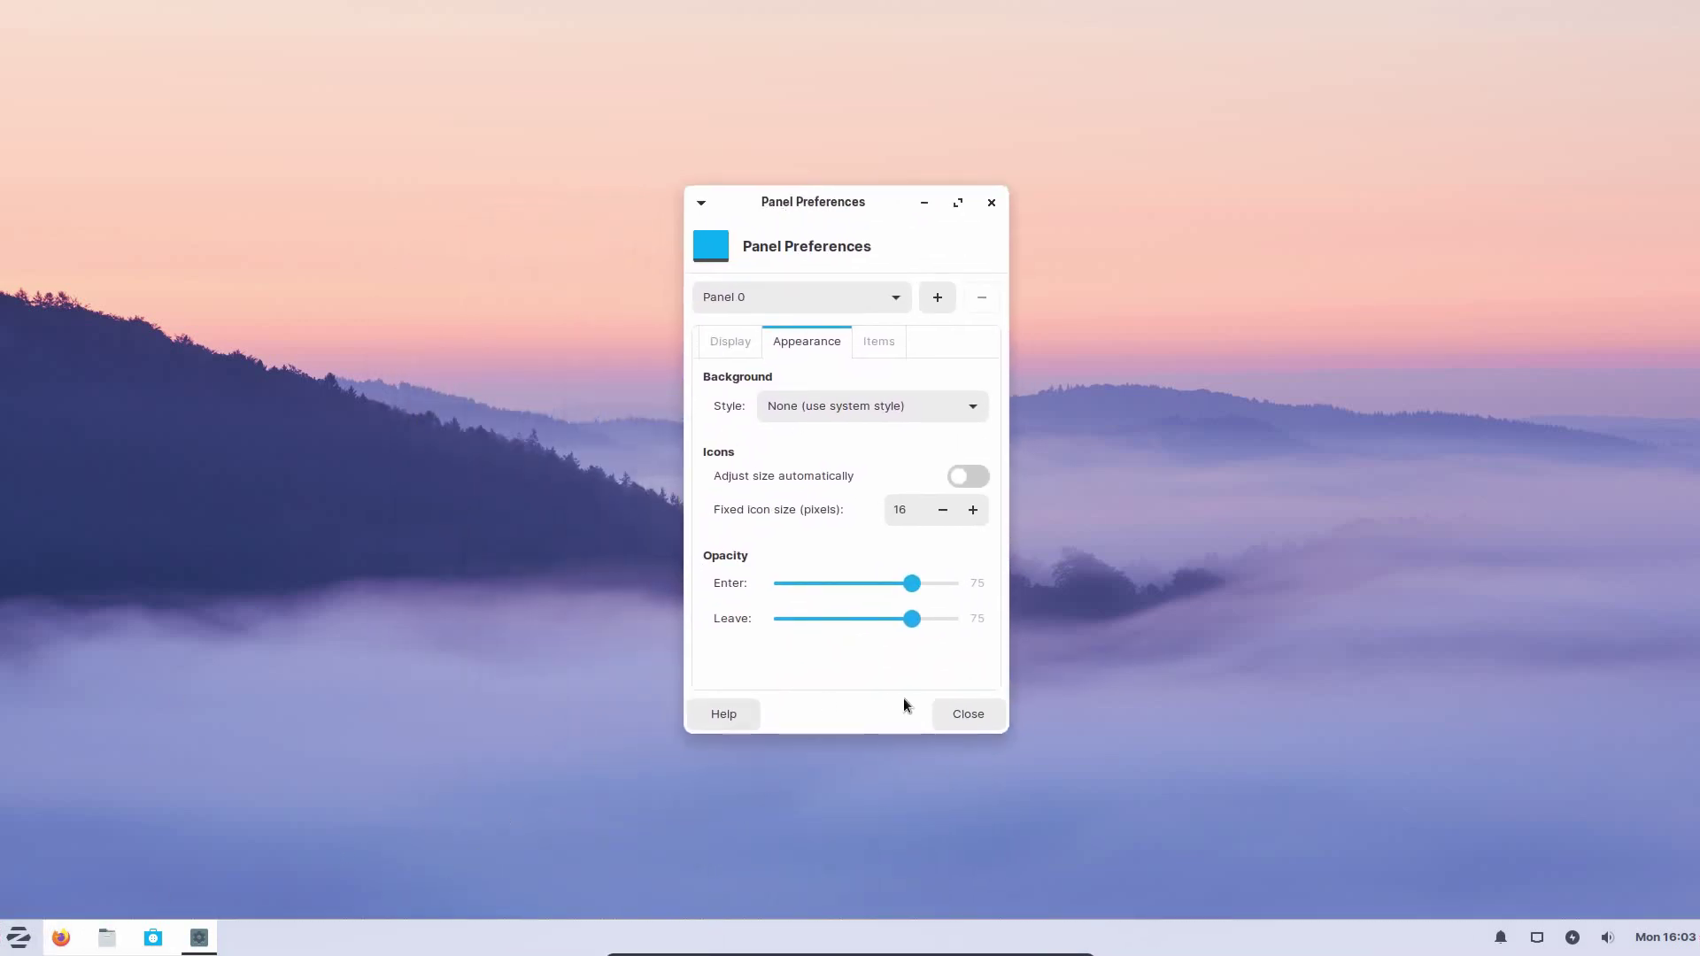
pyautogui.click(969, 712)
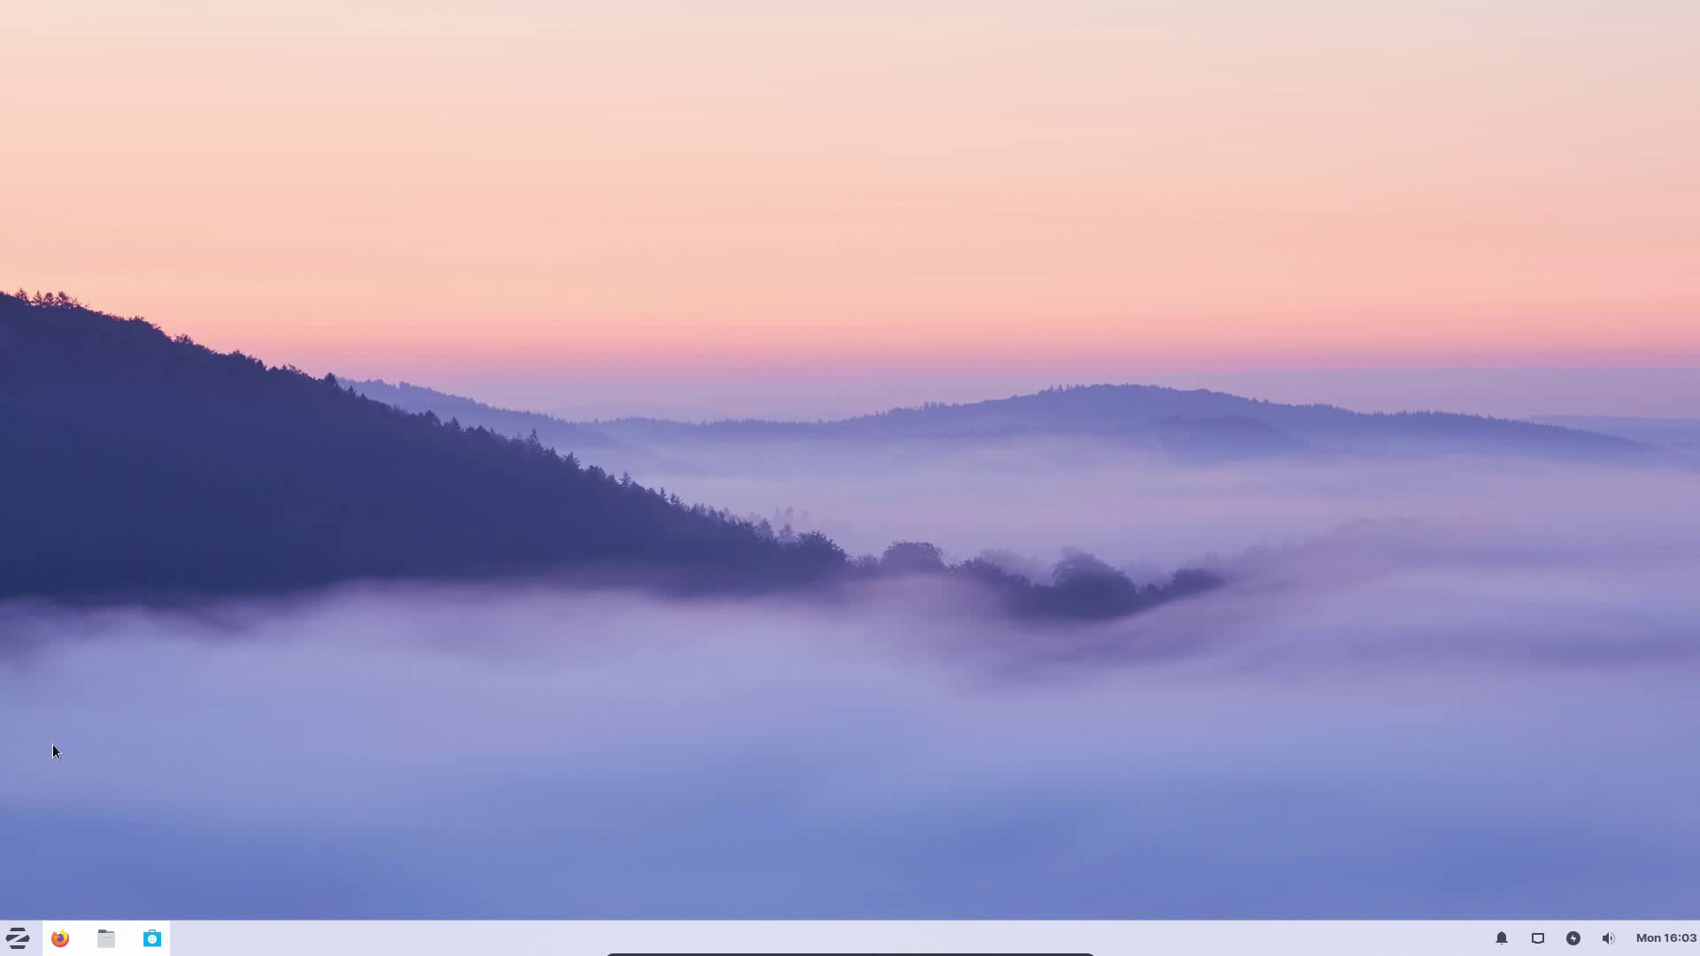
# - View and close the Zorin Menu Lite About dialog (version 1.1.0), then reopen the menu
pyautogui.click(14, 940)
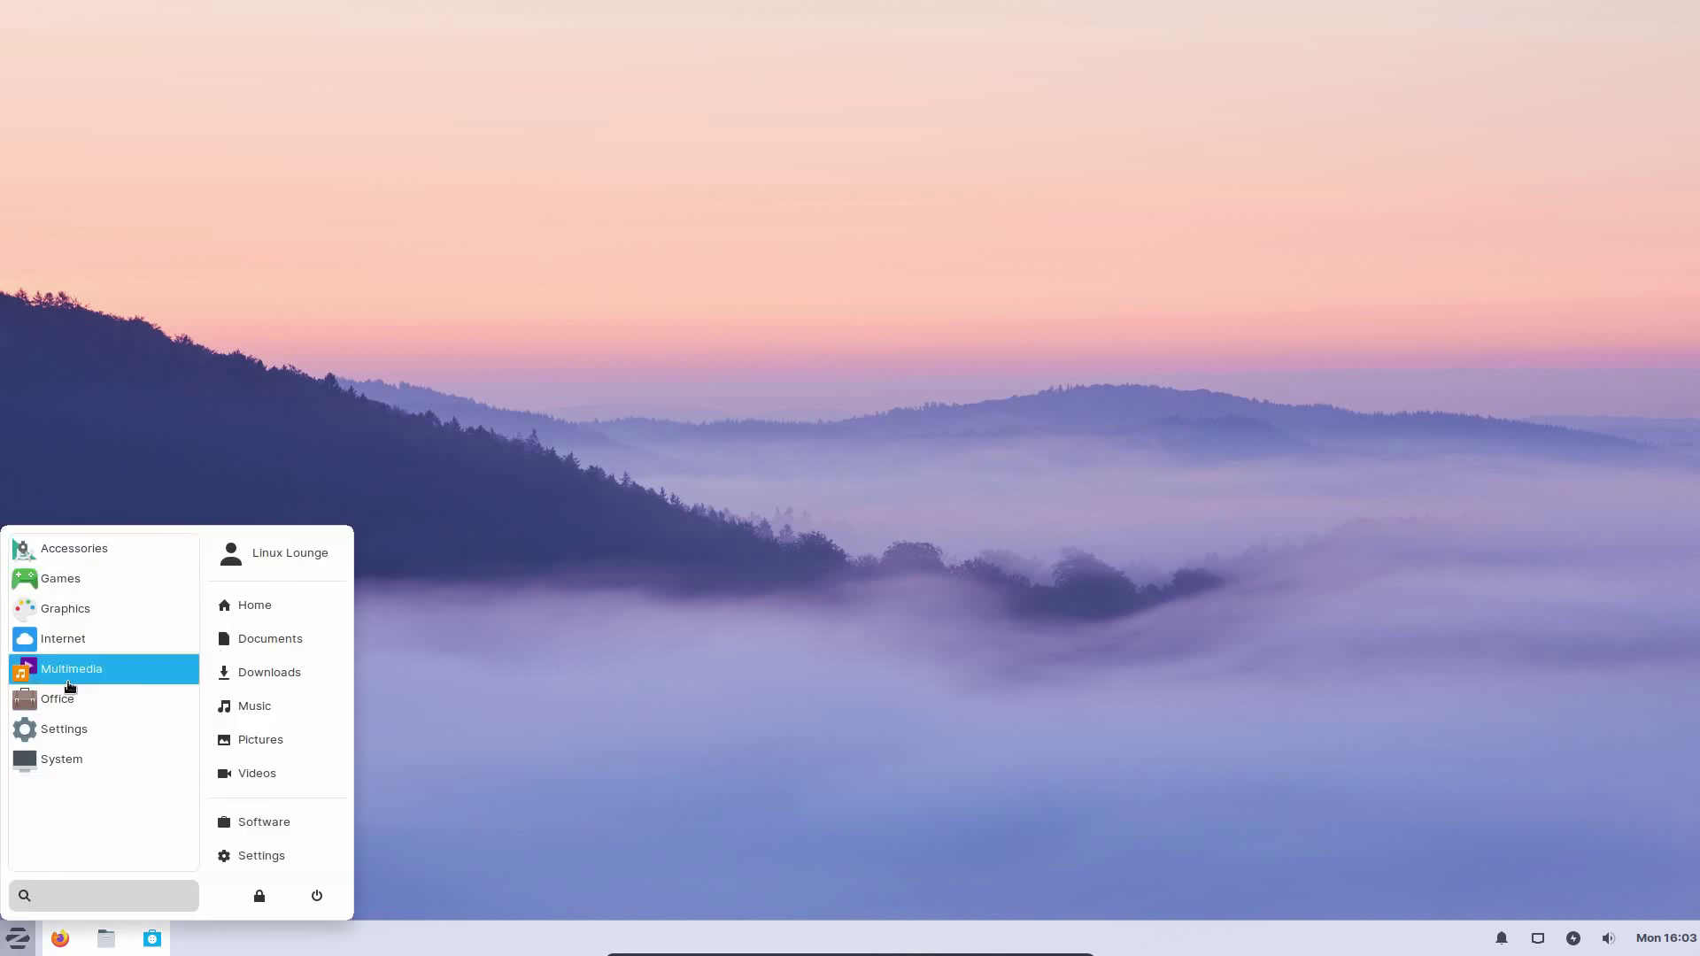
pyautogui.press('super')
pyautogui.press('super')
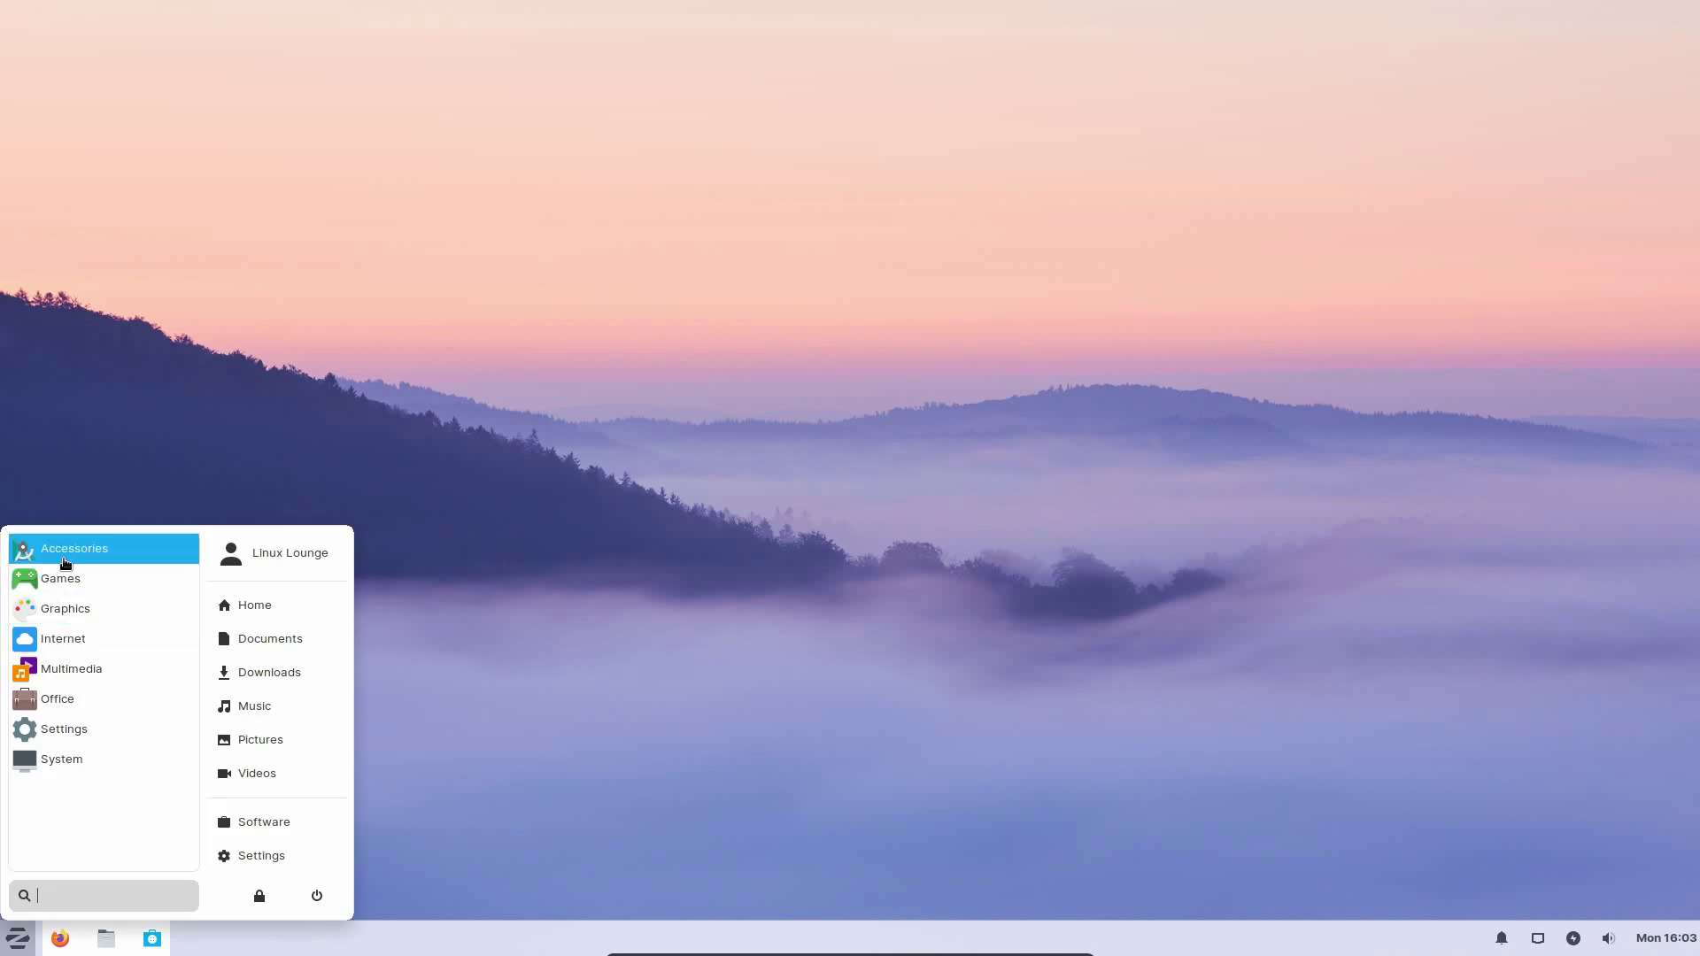
pyautogui.click(15, 937)
pyautogui.rightClick(16, 936)
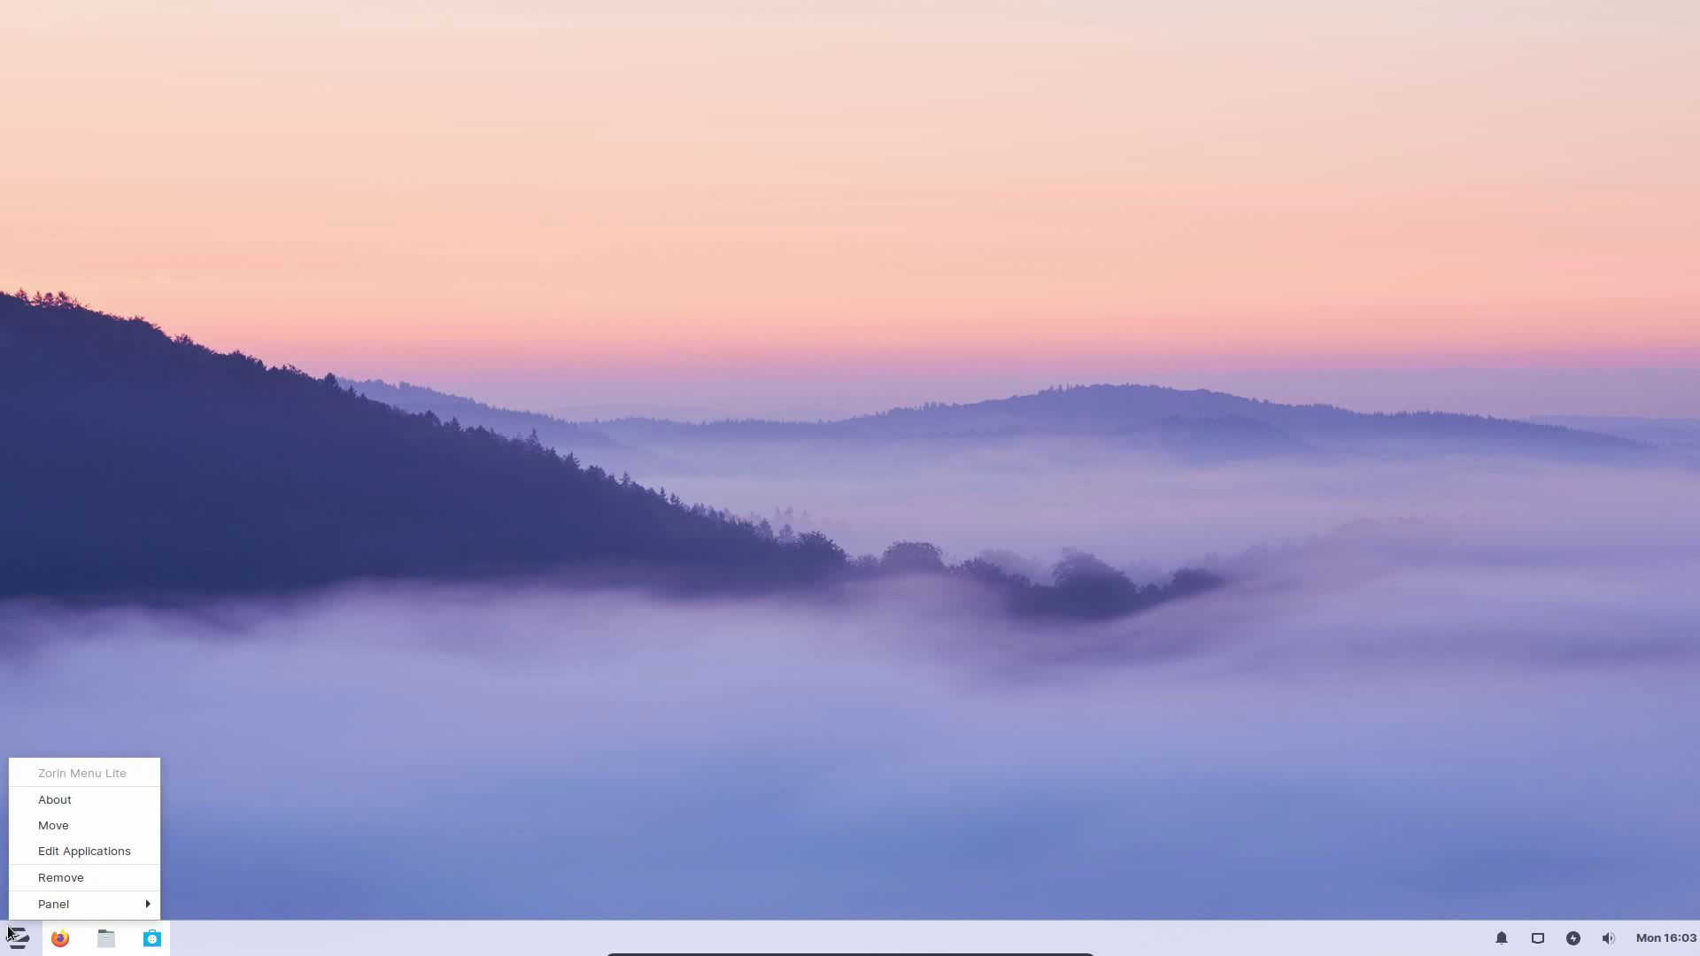
pyautogui.click(39, 800)
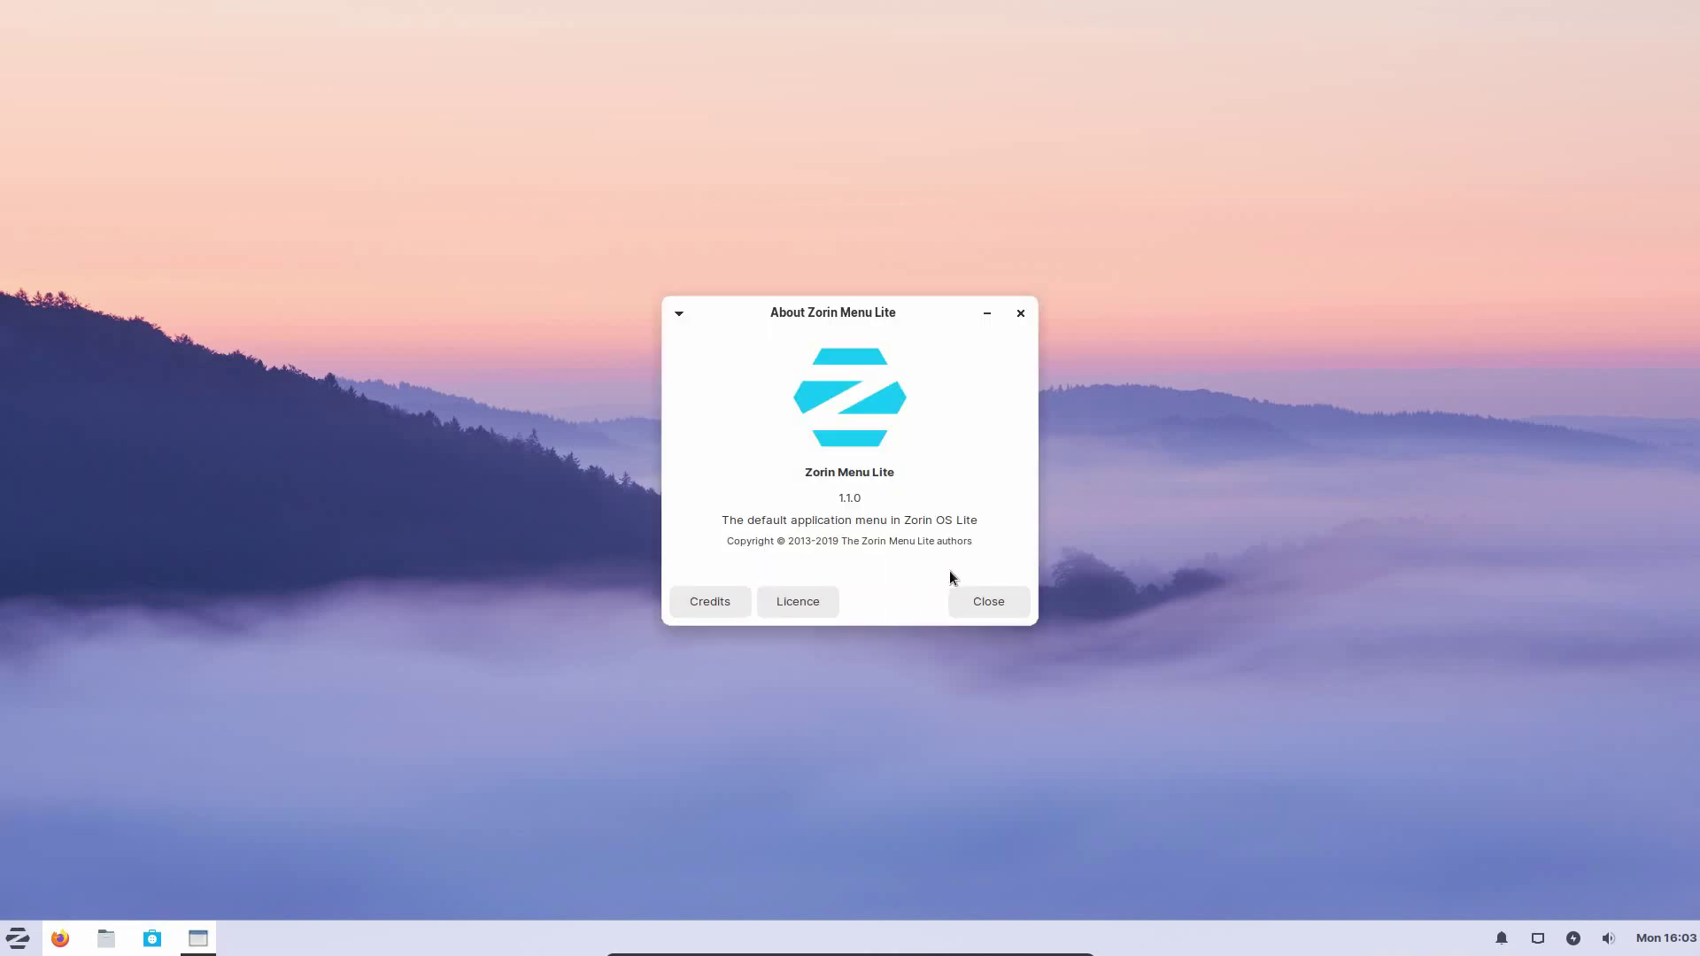
pyautogui.click(980, 600)
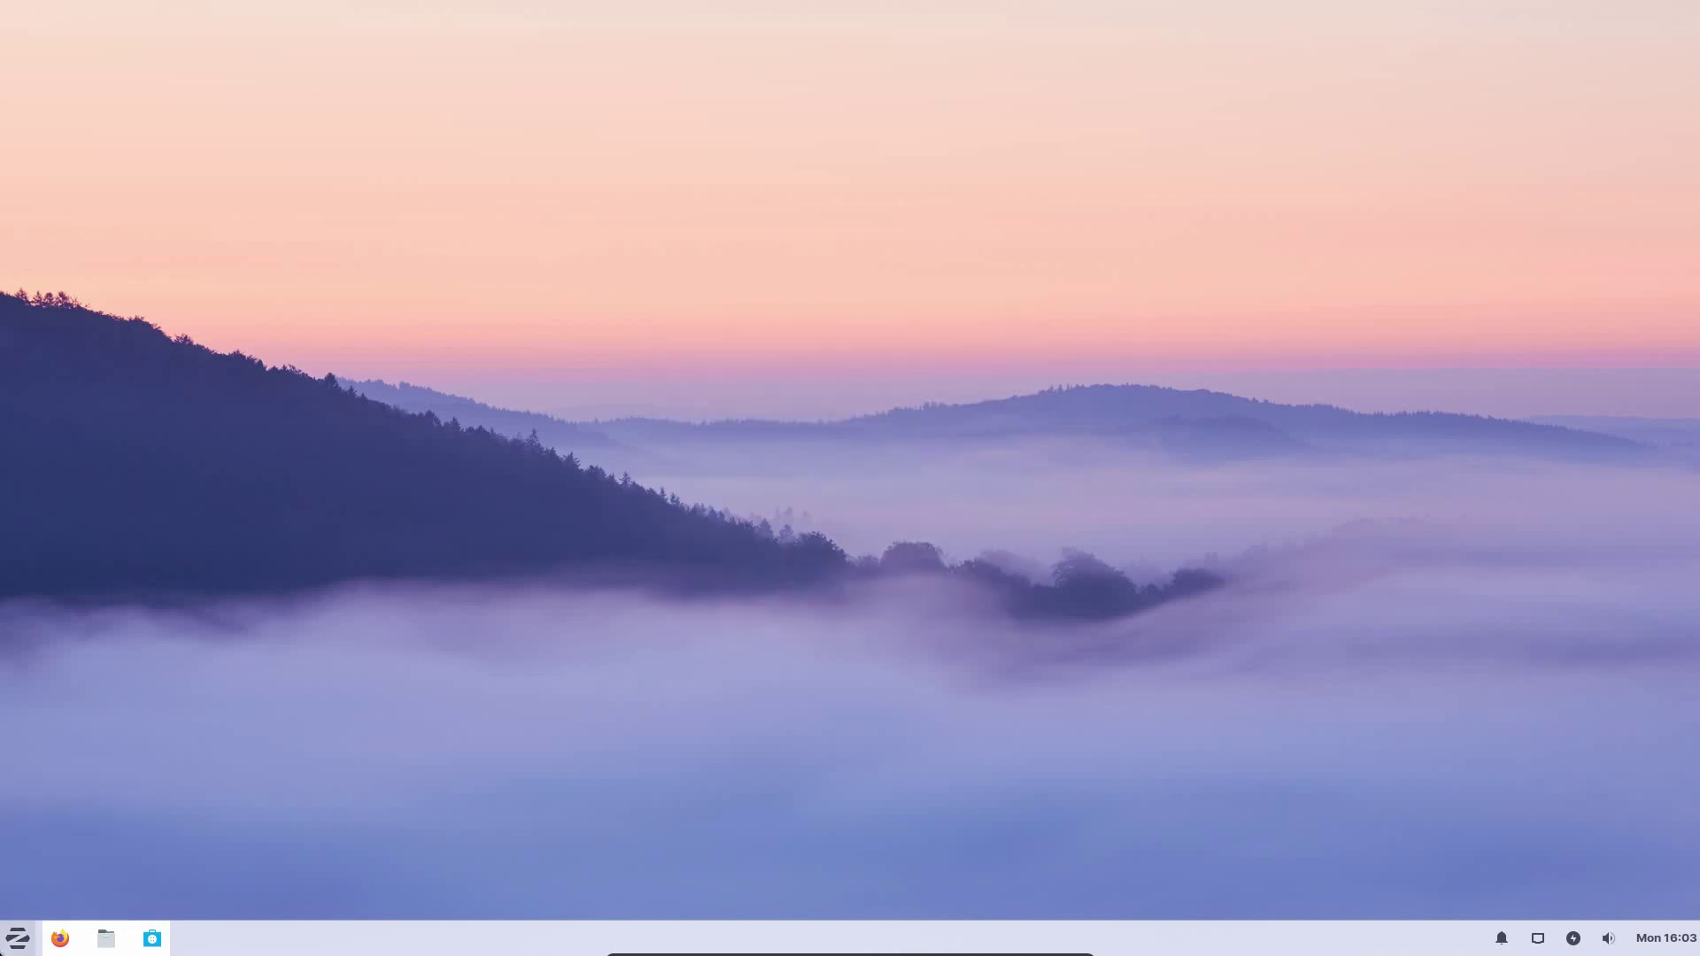
pyautogui.click(17, 938)
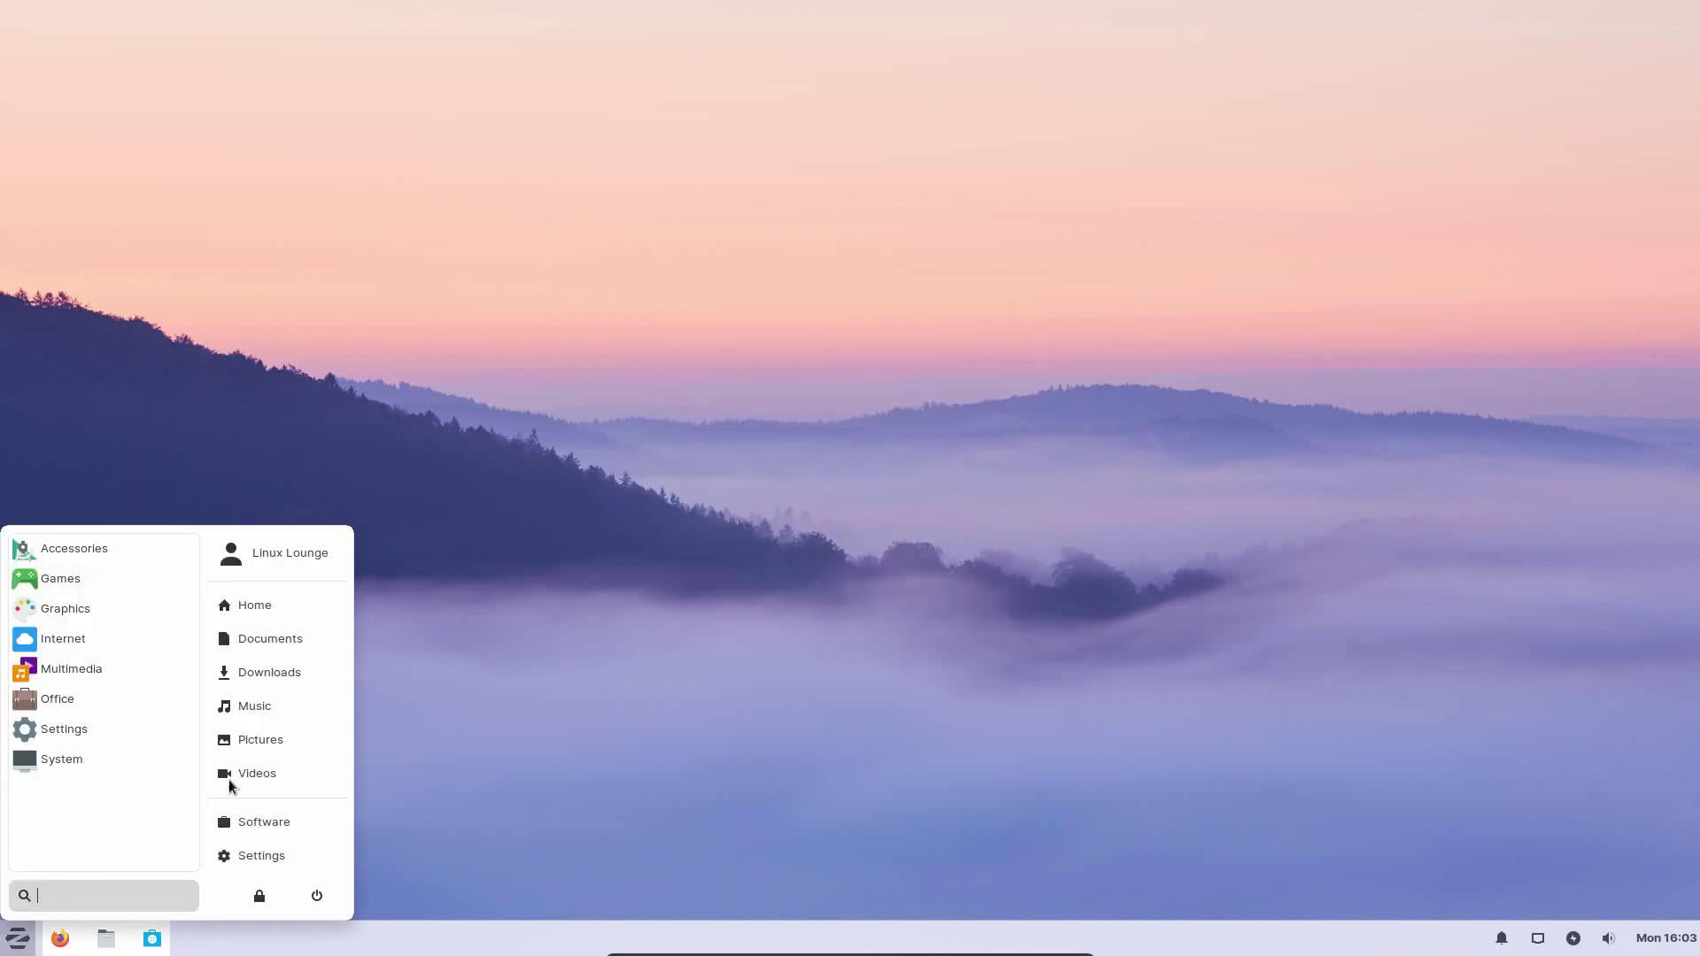
# - Browse the Accessories apps, then return to the category list
pyautogui.click(86, 558)
pyautogui.scroll(-1, 86, 664)
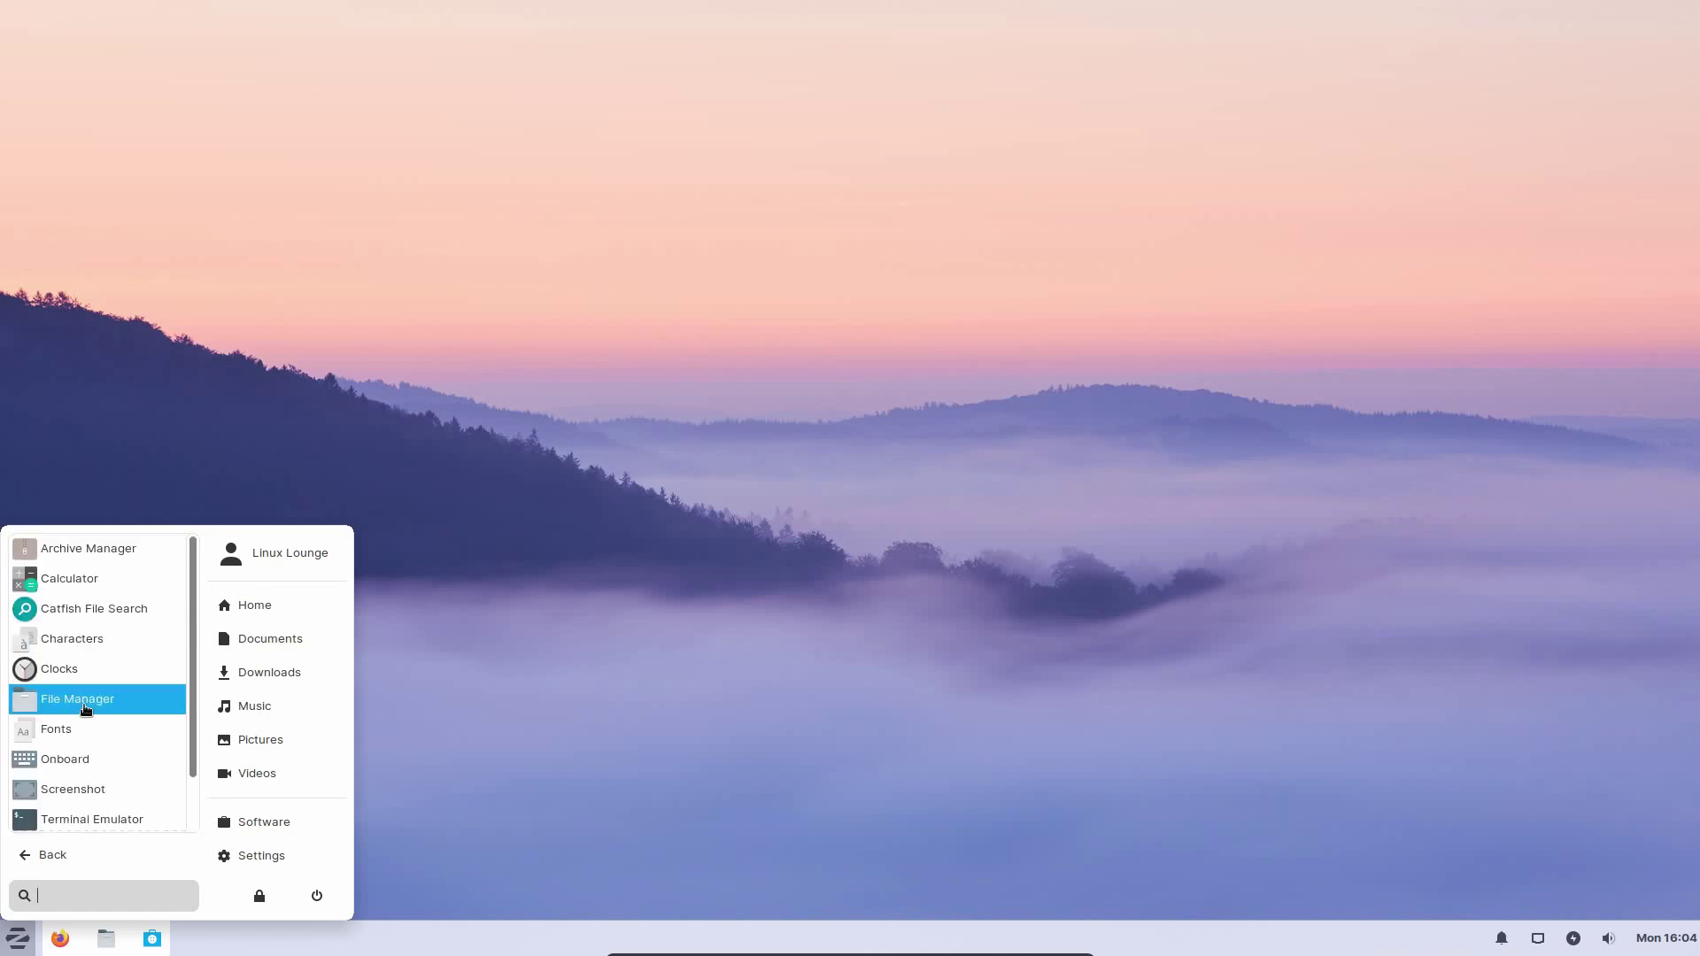
pyautogui.scroll(-1, 88, 779)
pyautogui.scroll(1, 89, 789)
pyautogui.scroll(-1, 106, 699)
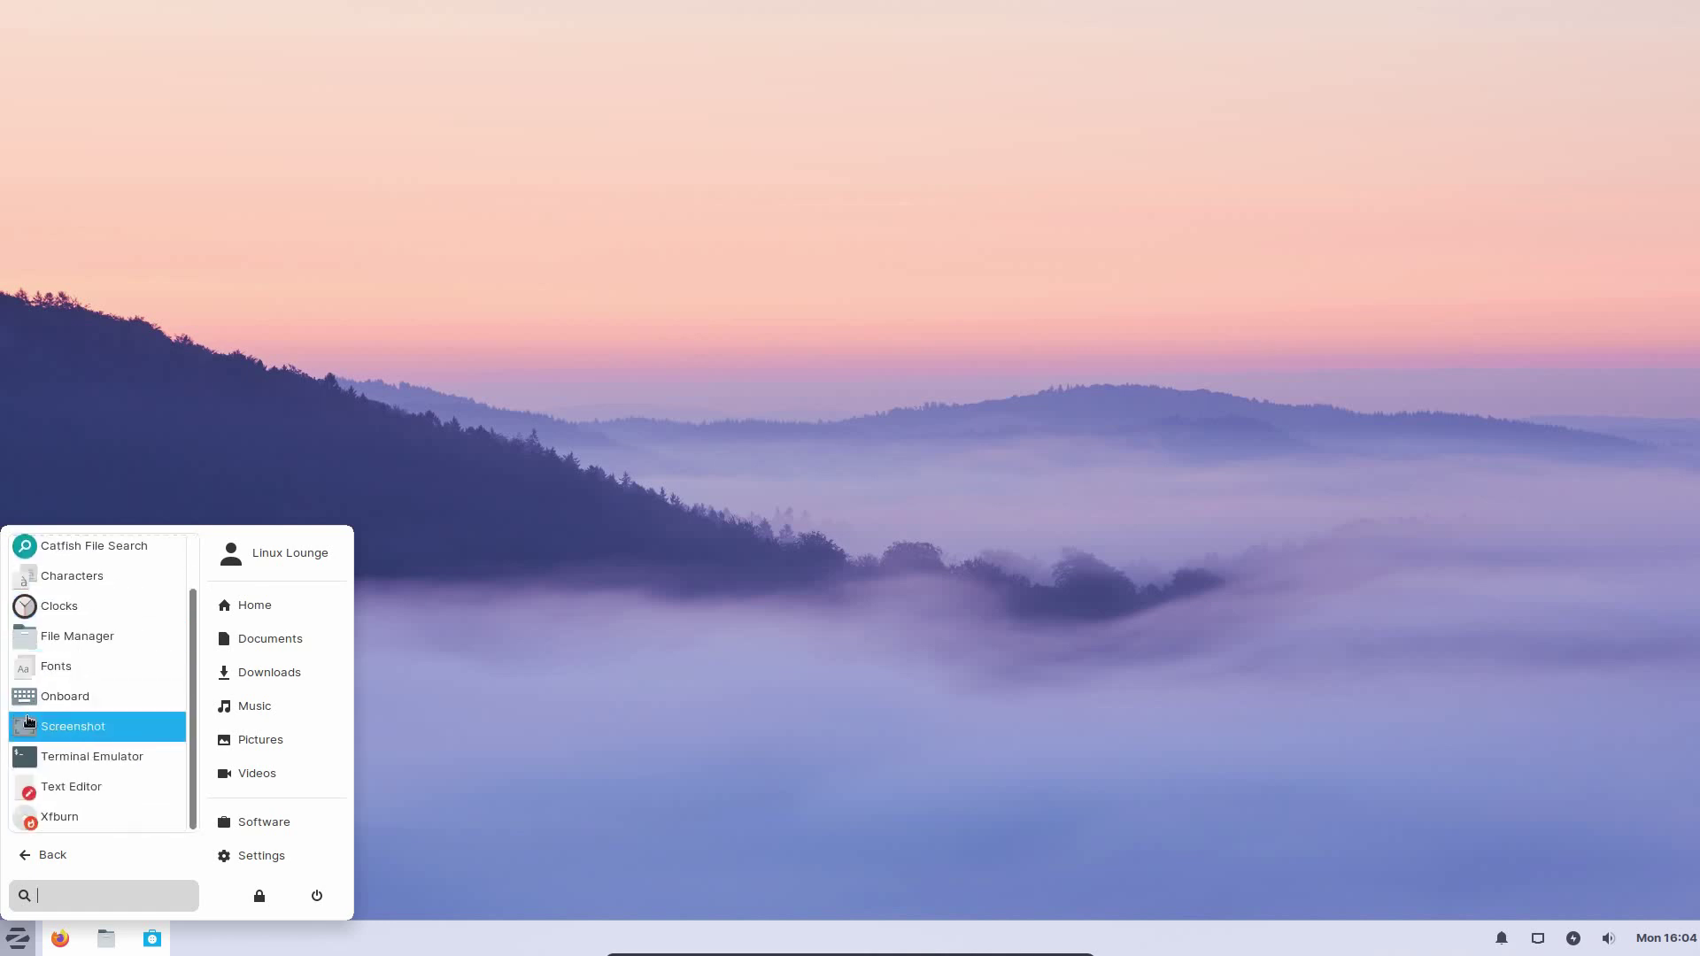
pyautogui.click(87, 854)
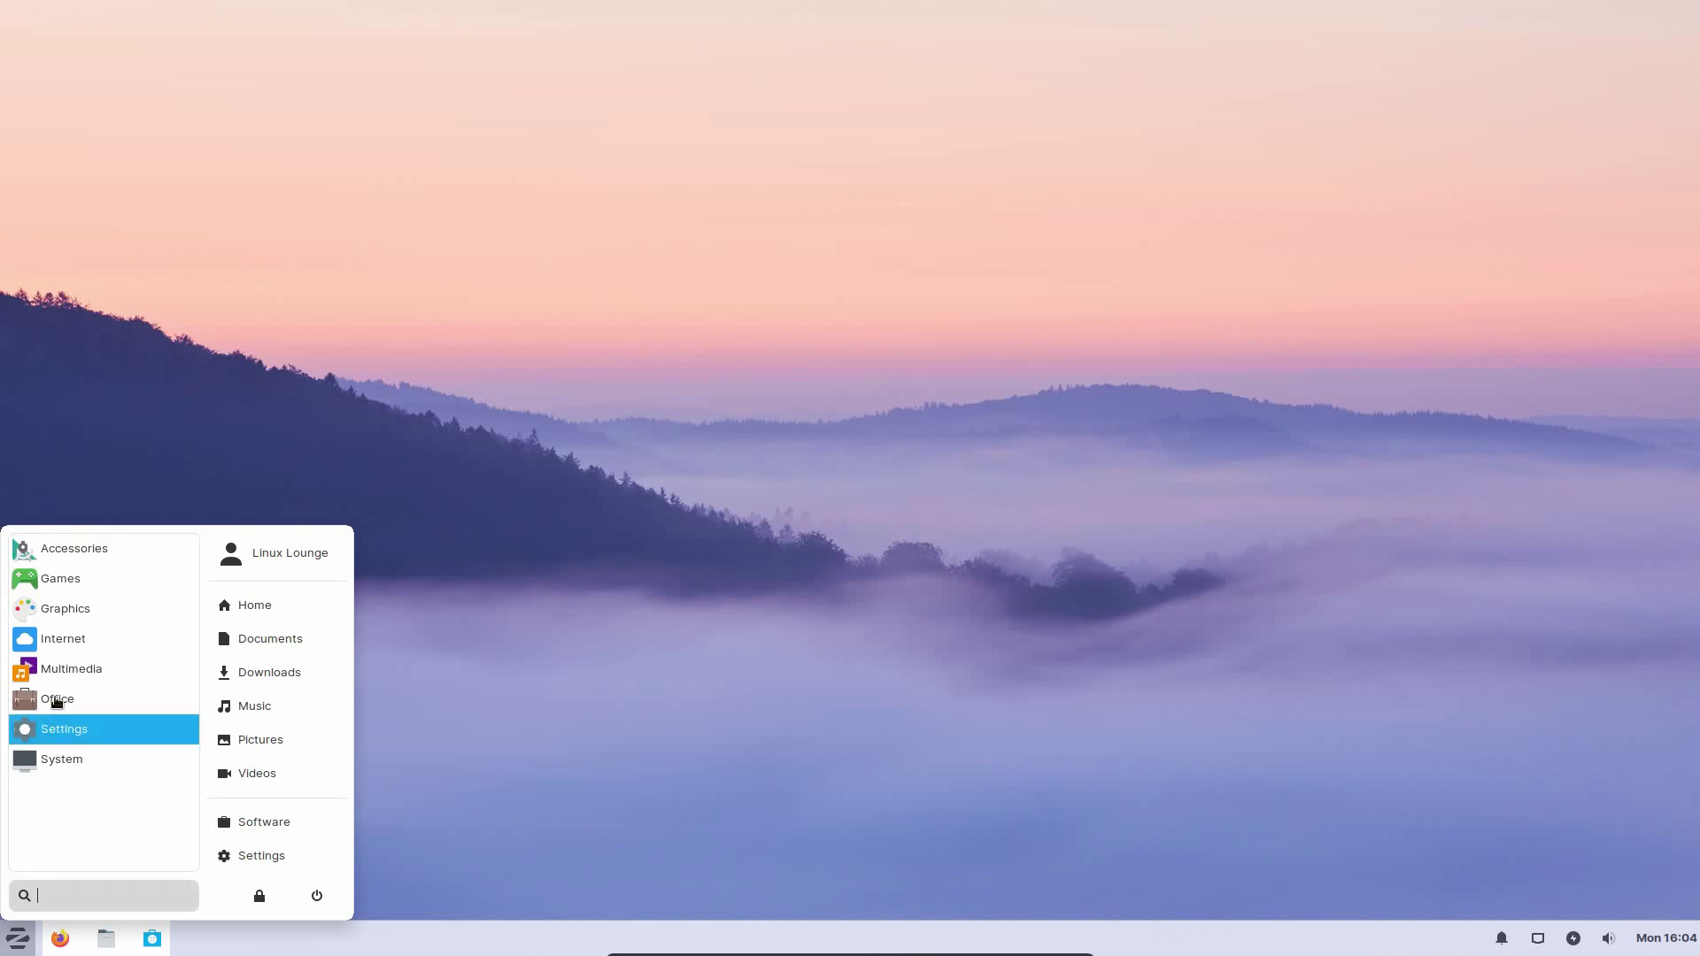
# - Launch Mines from the Games category, move its window, and close it
pyautogui.click(56, 585)
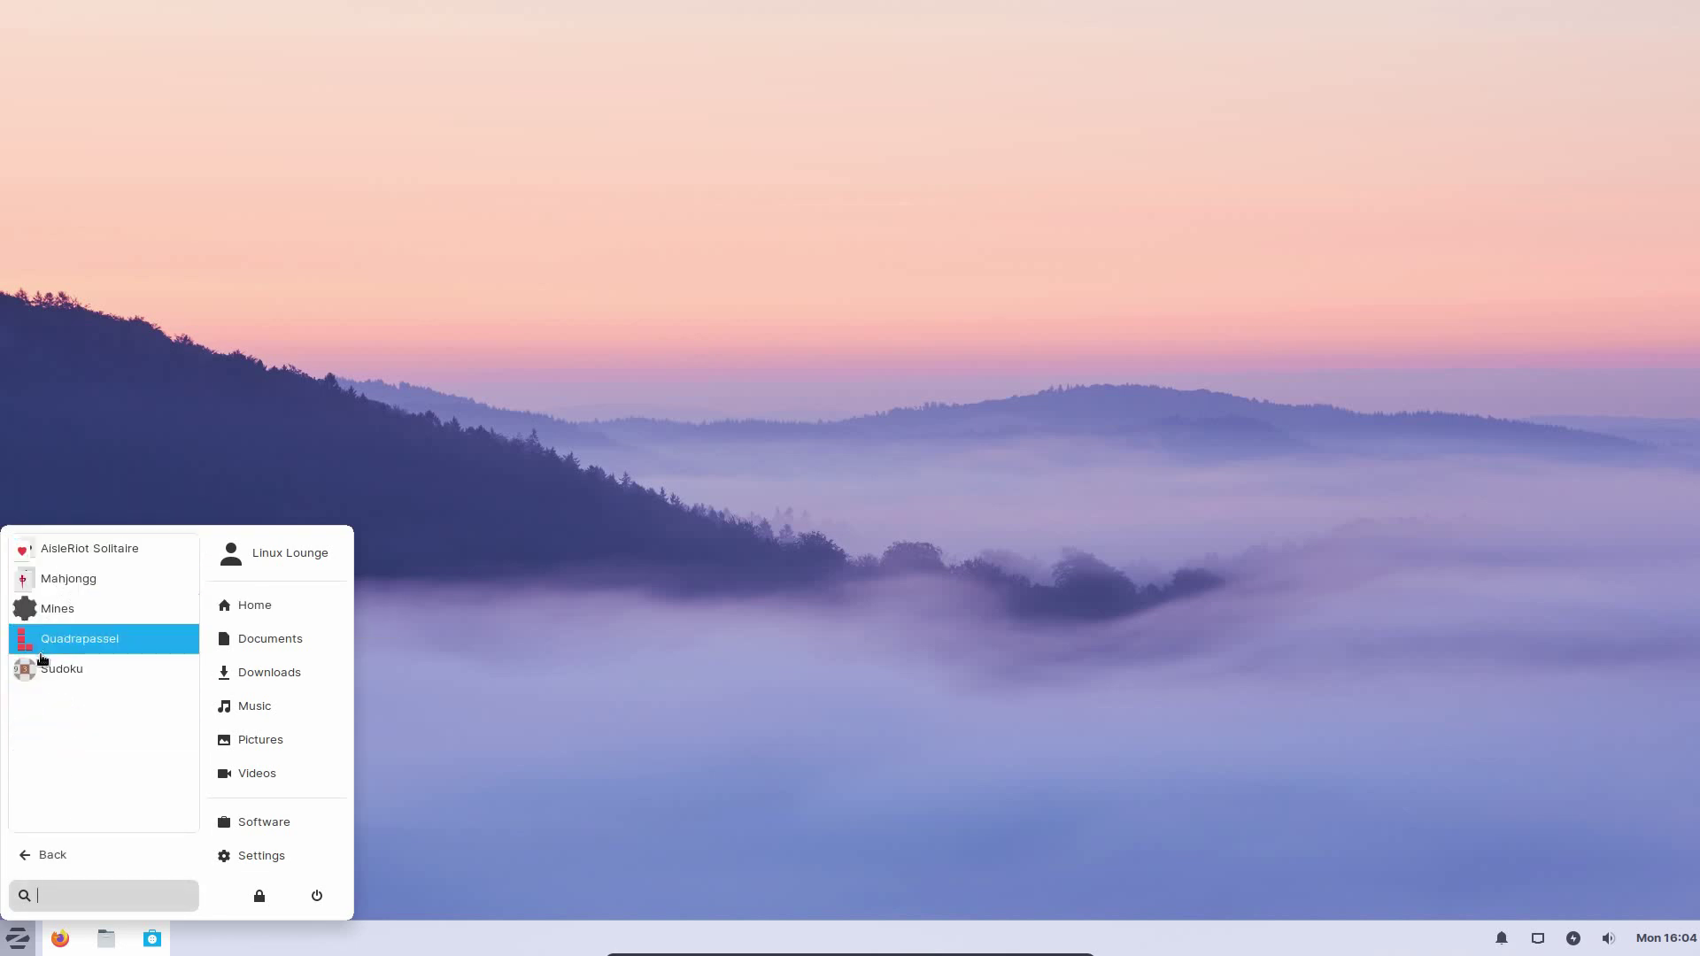
pyautogui.click(62, 608)
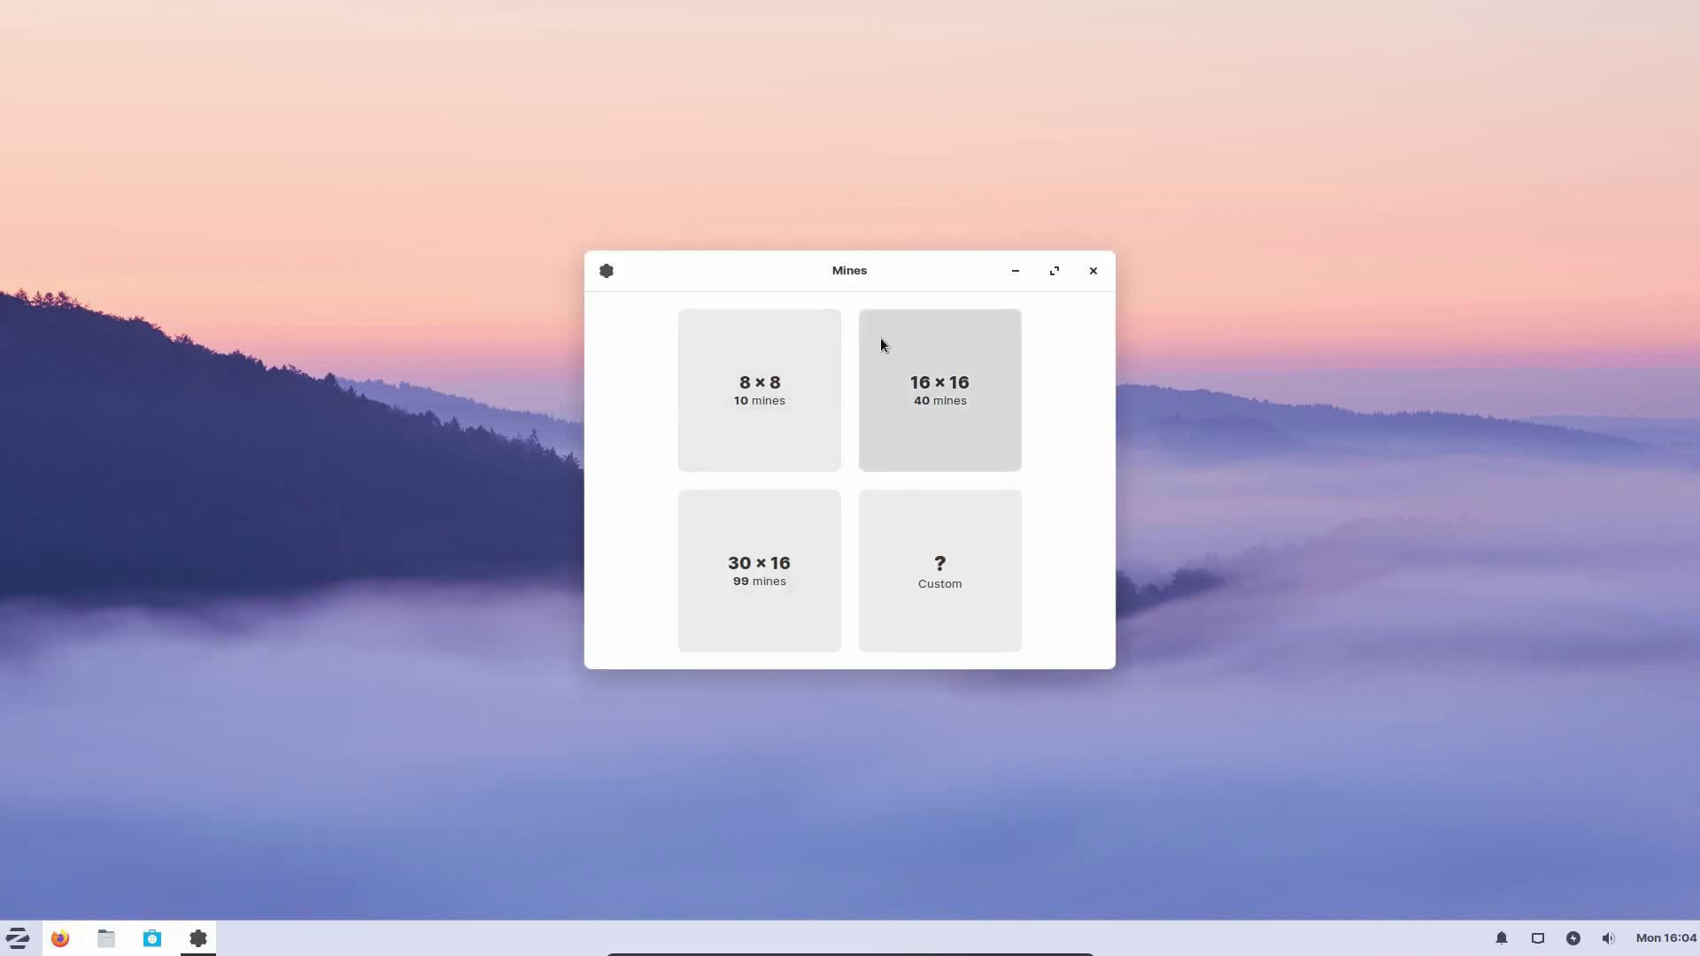
pyautogui.moveTo(841, 283); pyautogui.dragTo(646, 265)
pyautogui.click(873, 267)
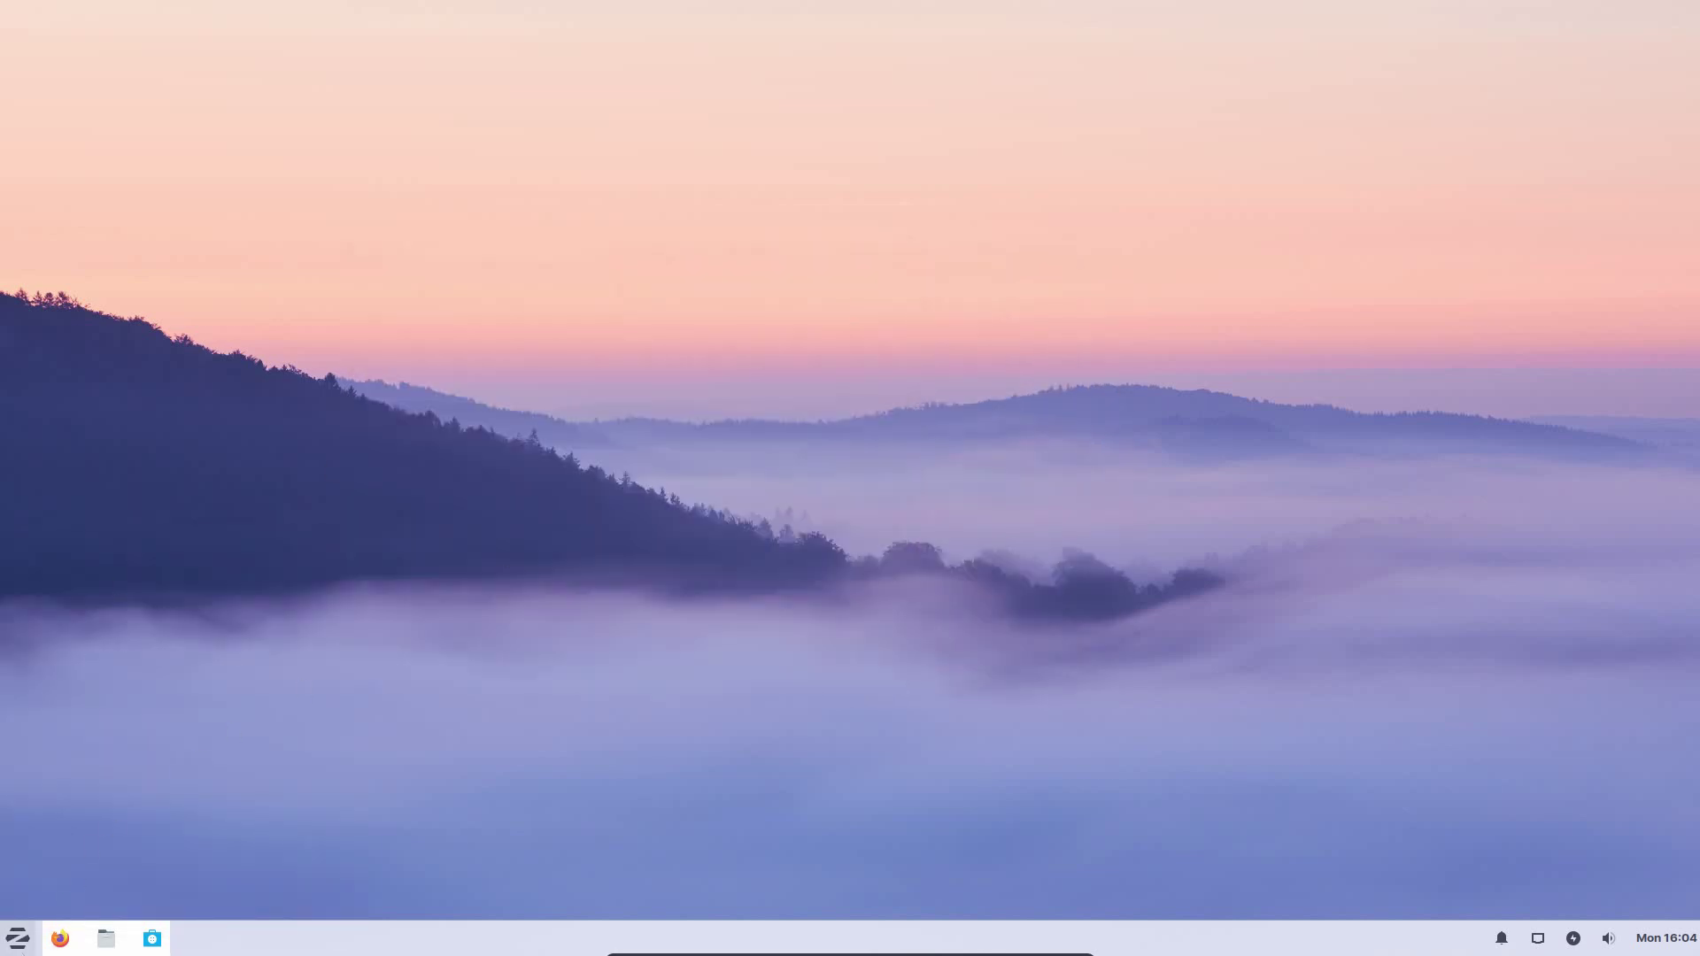
# - Launch Ristretto Image Viewer from the Graphics category, then close it
pyautogui.click(14, 950)
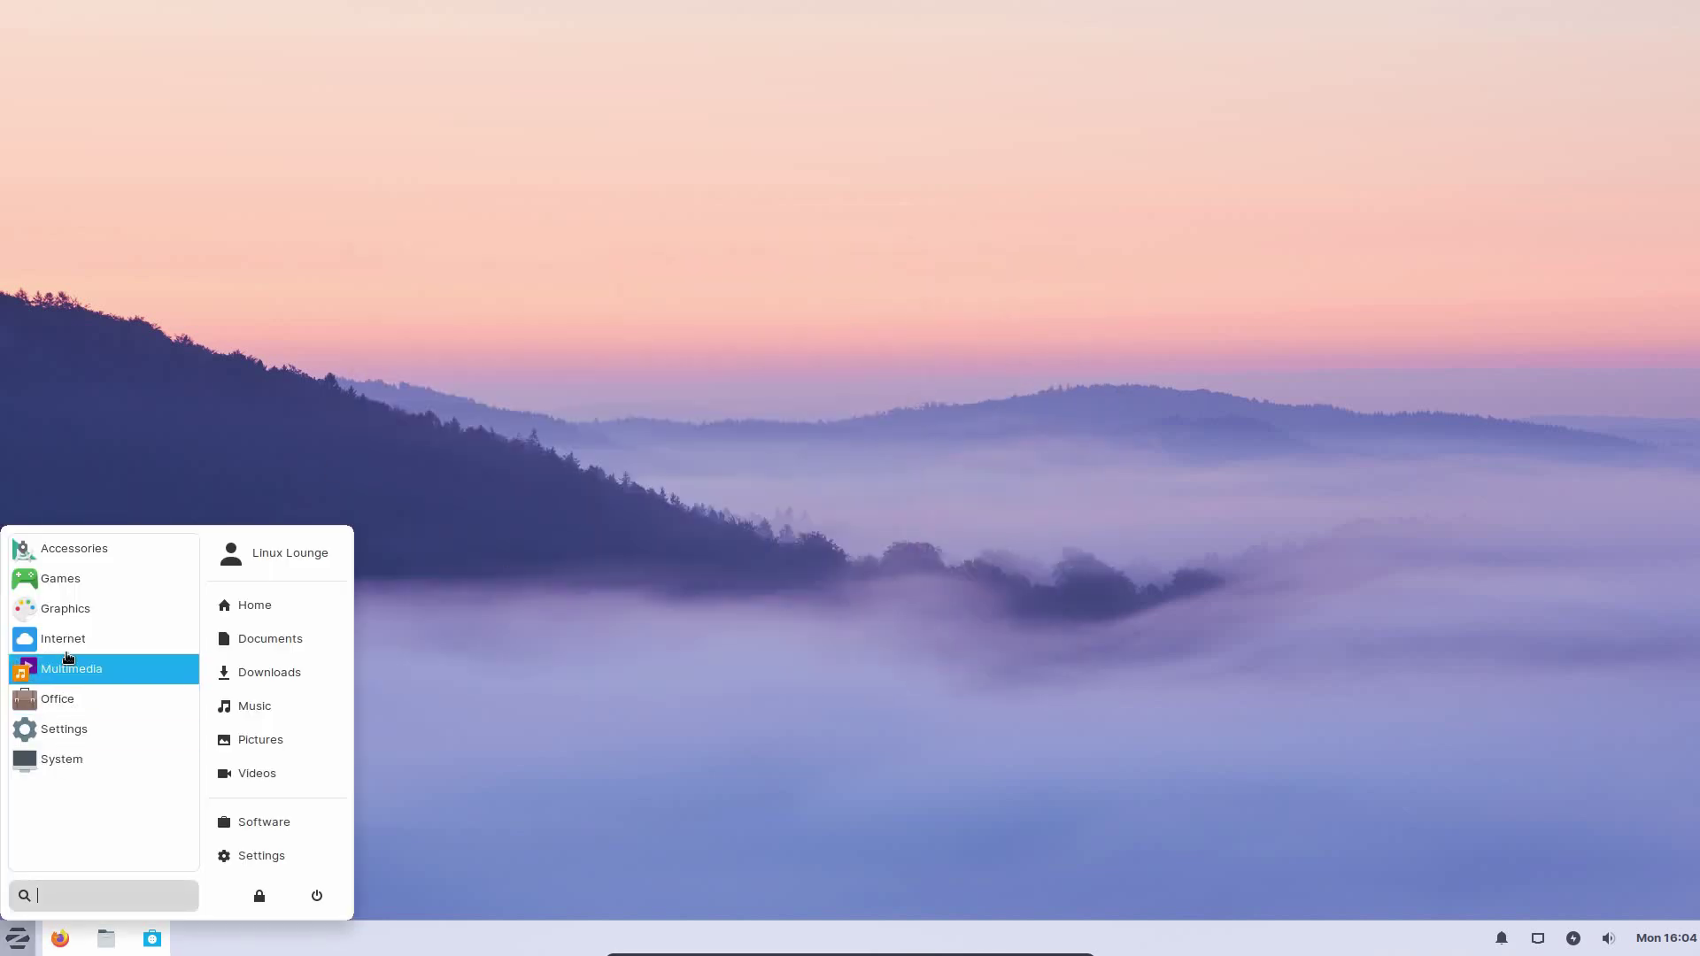
pyautogui.click(53, 608)
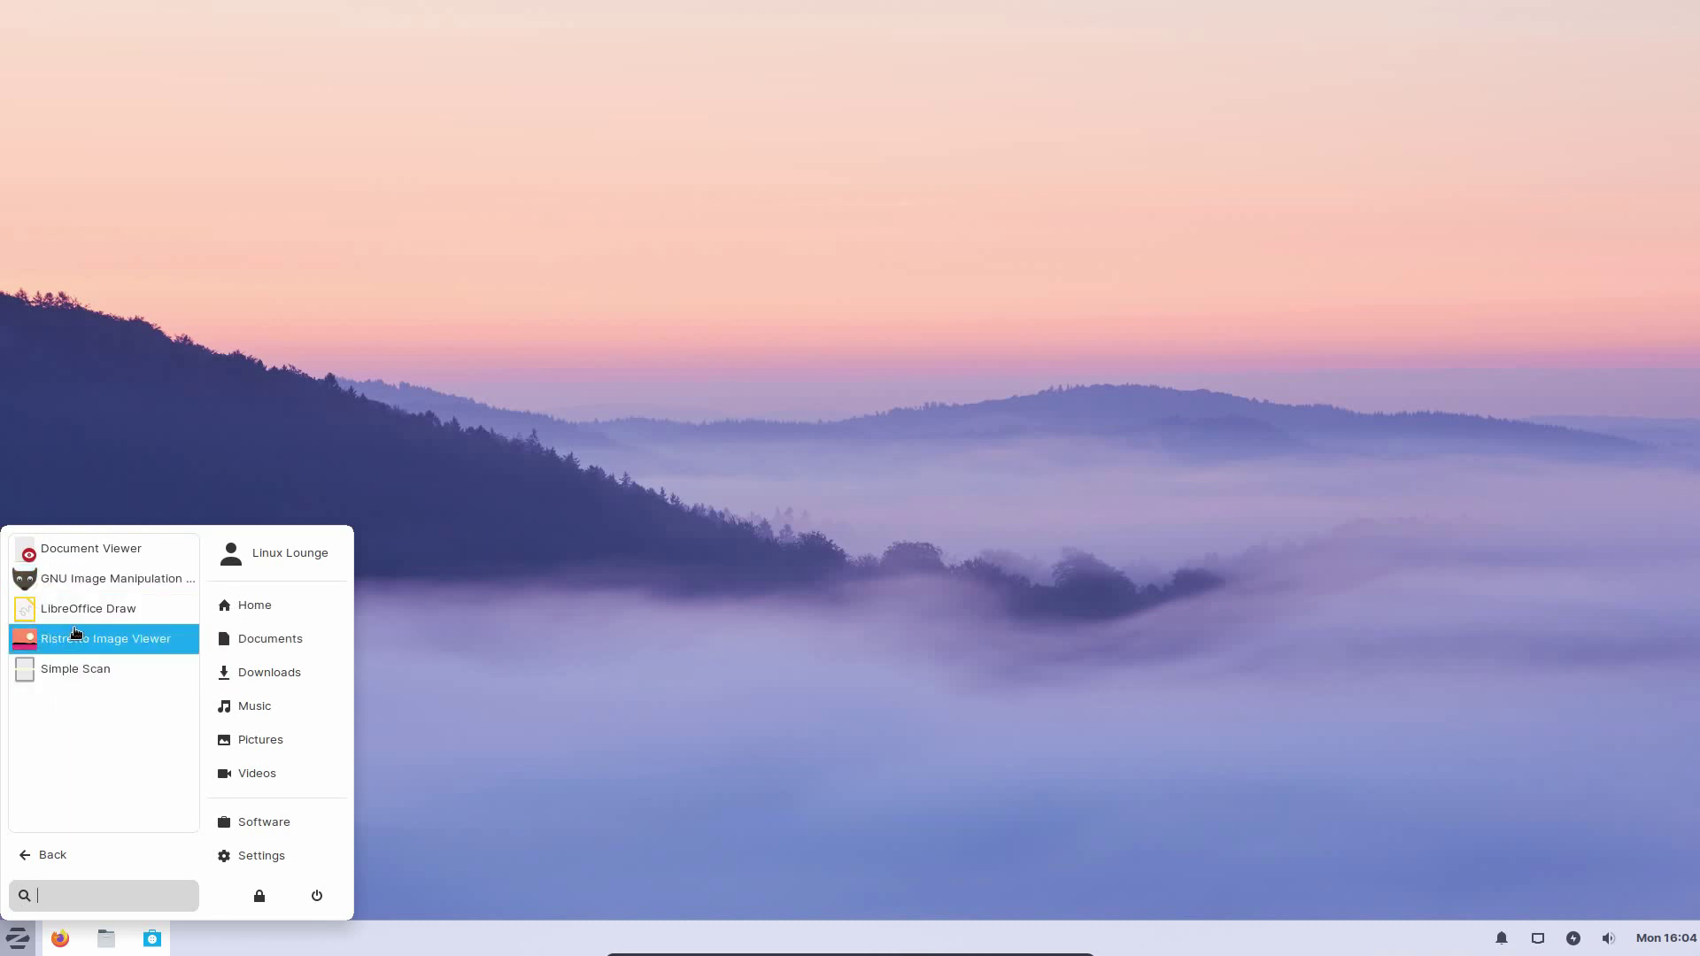
pyautogui.click(80, 637)
pyautogui.moveTo(732, 258); pyautogui.dragTo(697, 248)
pyautogui.click(1061, 258)
# - Reopen the menu, browse the Multimedia and Graphics apps, and go back to the categories
pyautogui.click(17, 938)
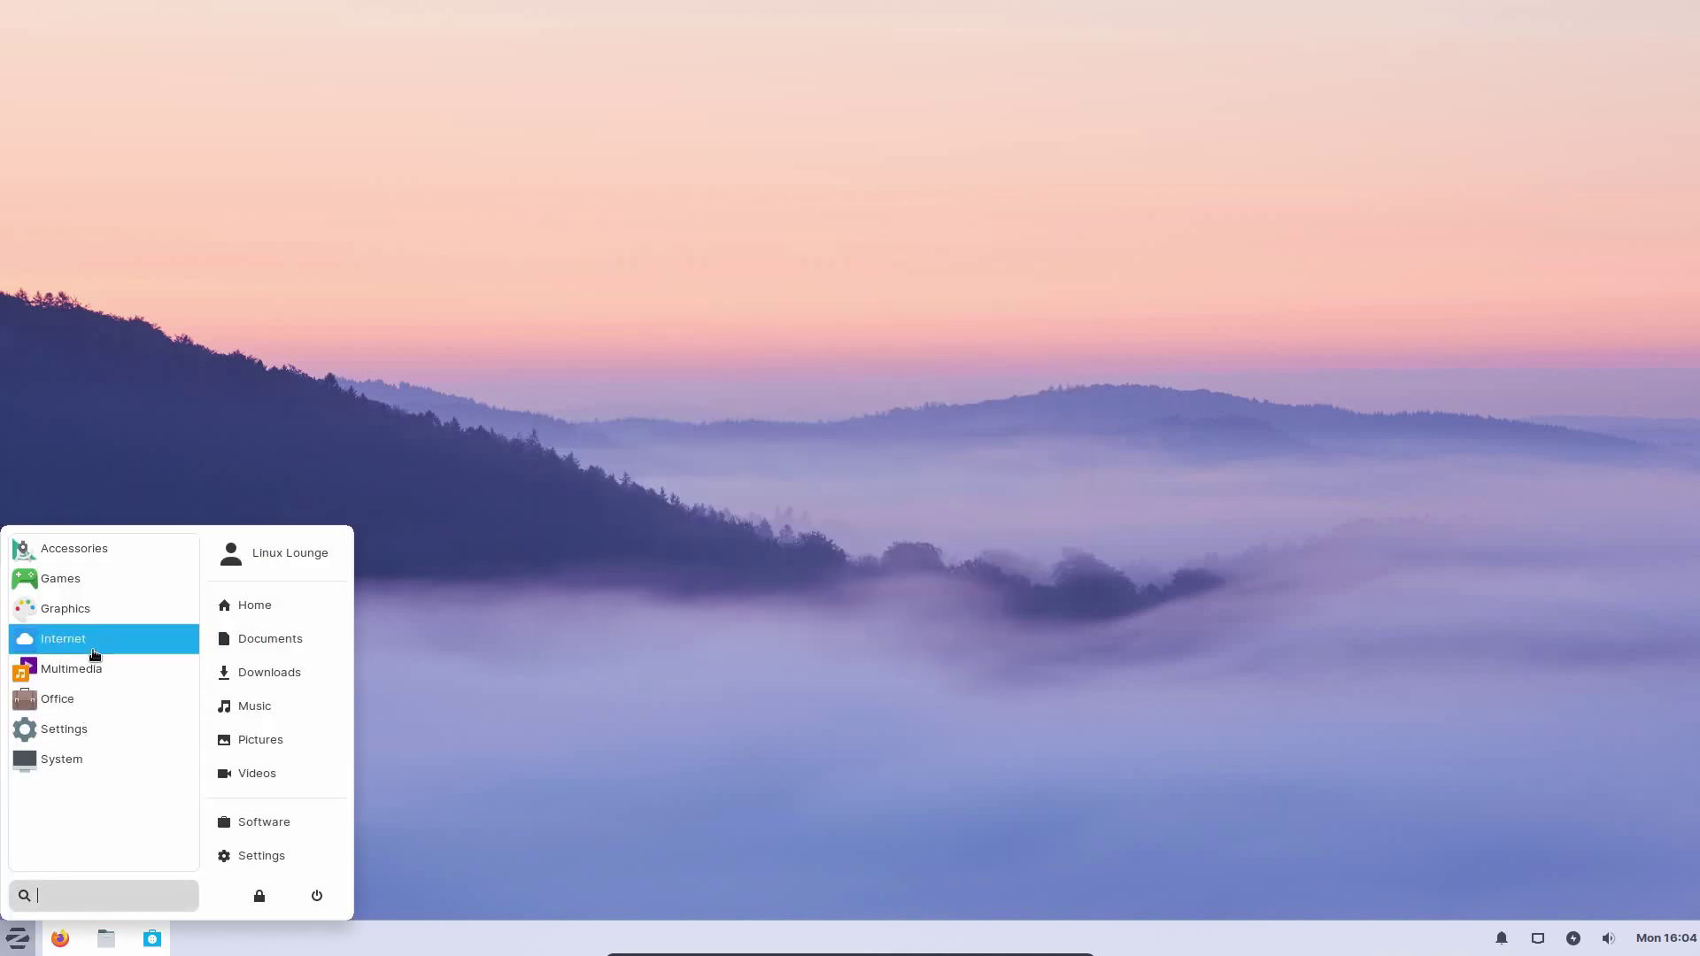
pyautogui.click(96, 677)
pyautogui.click(64, 857)
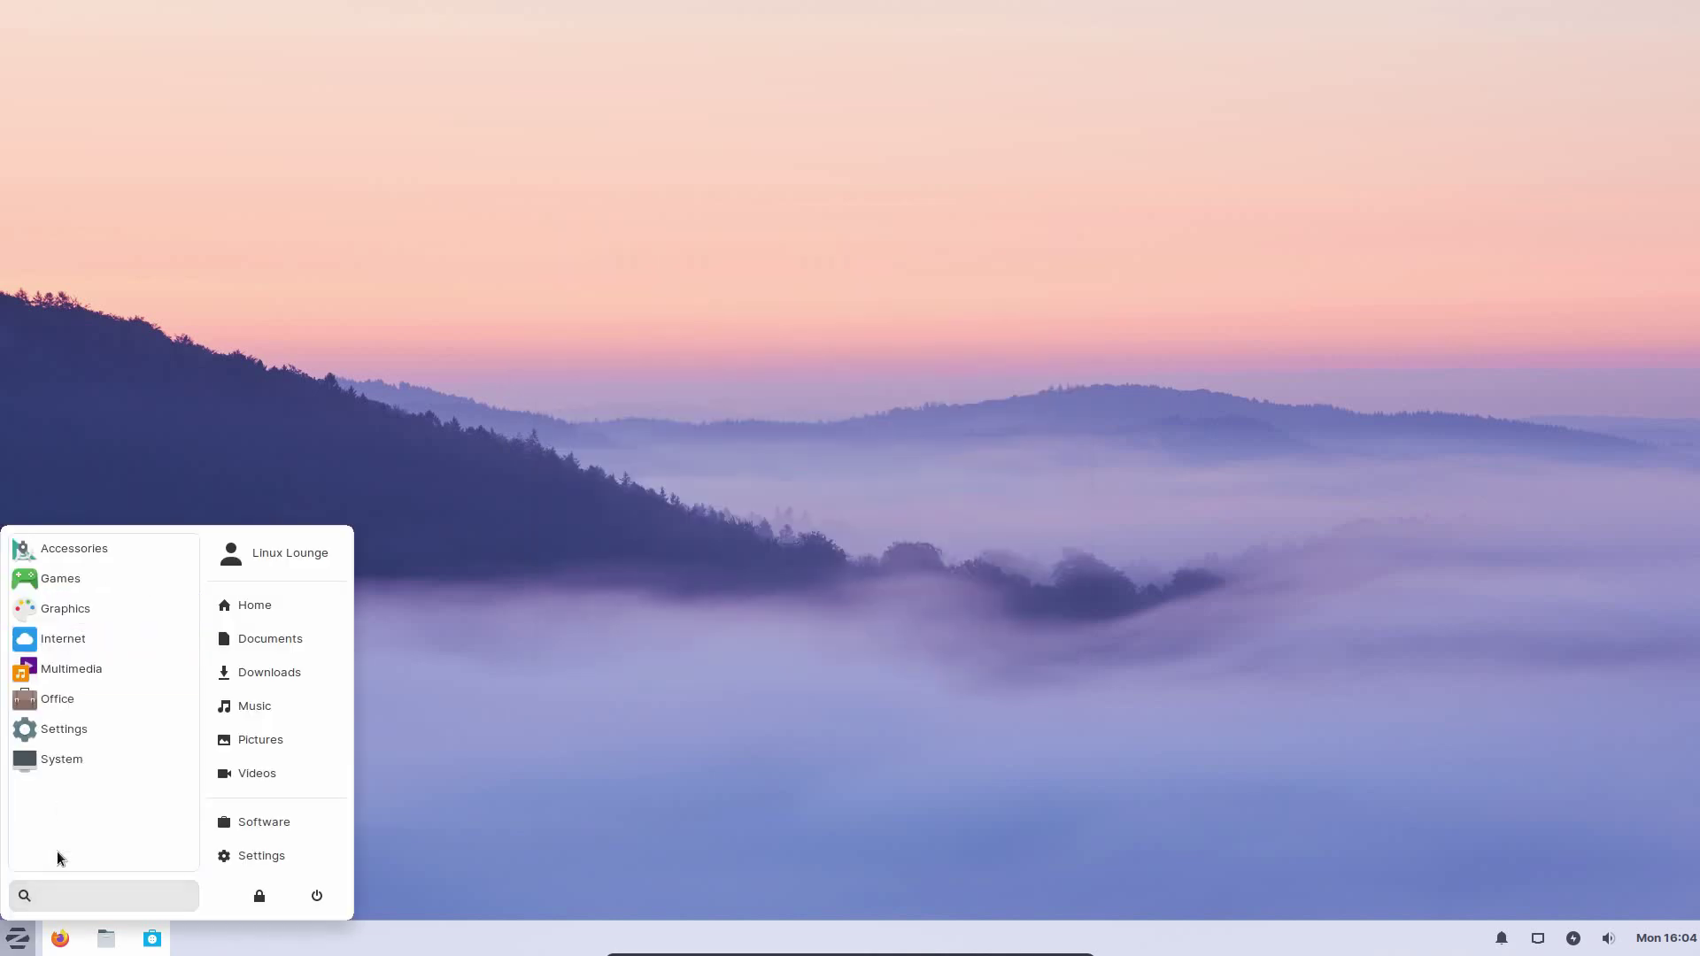
pyautogui.click(60, 616)
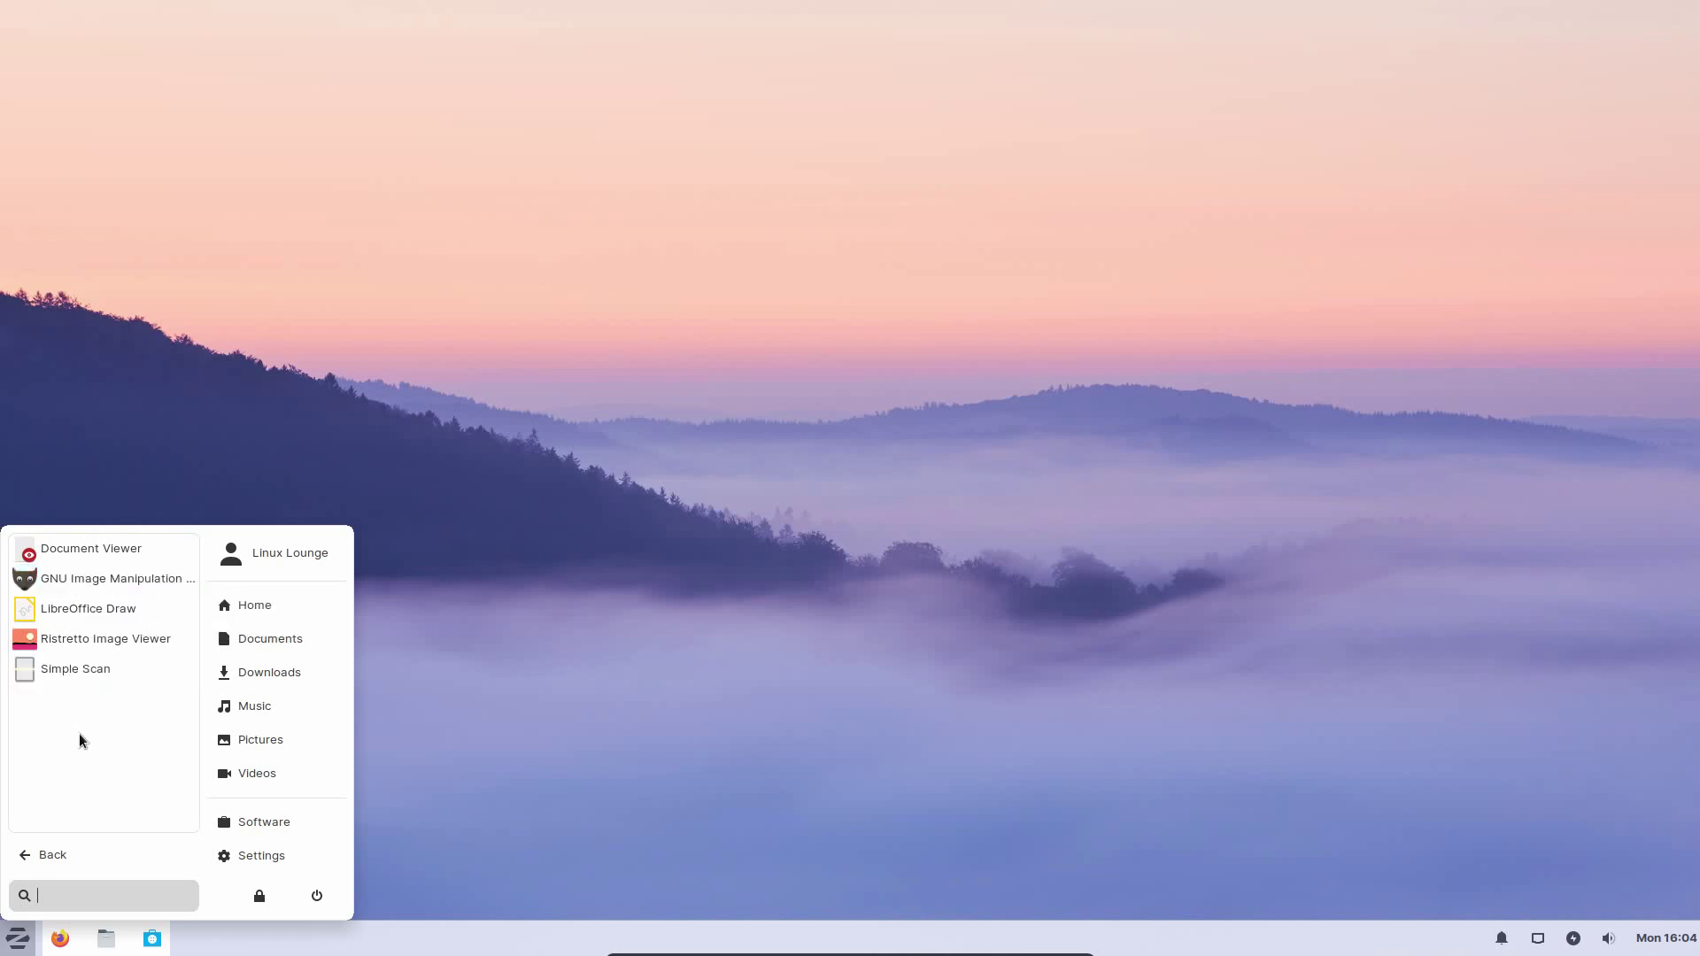
pyautogui.click(82, 850)
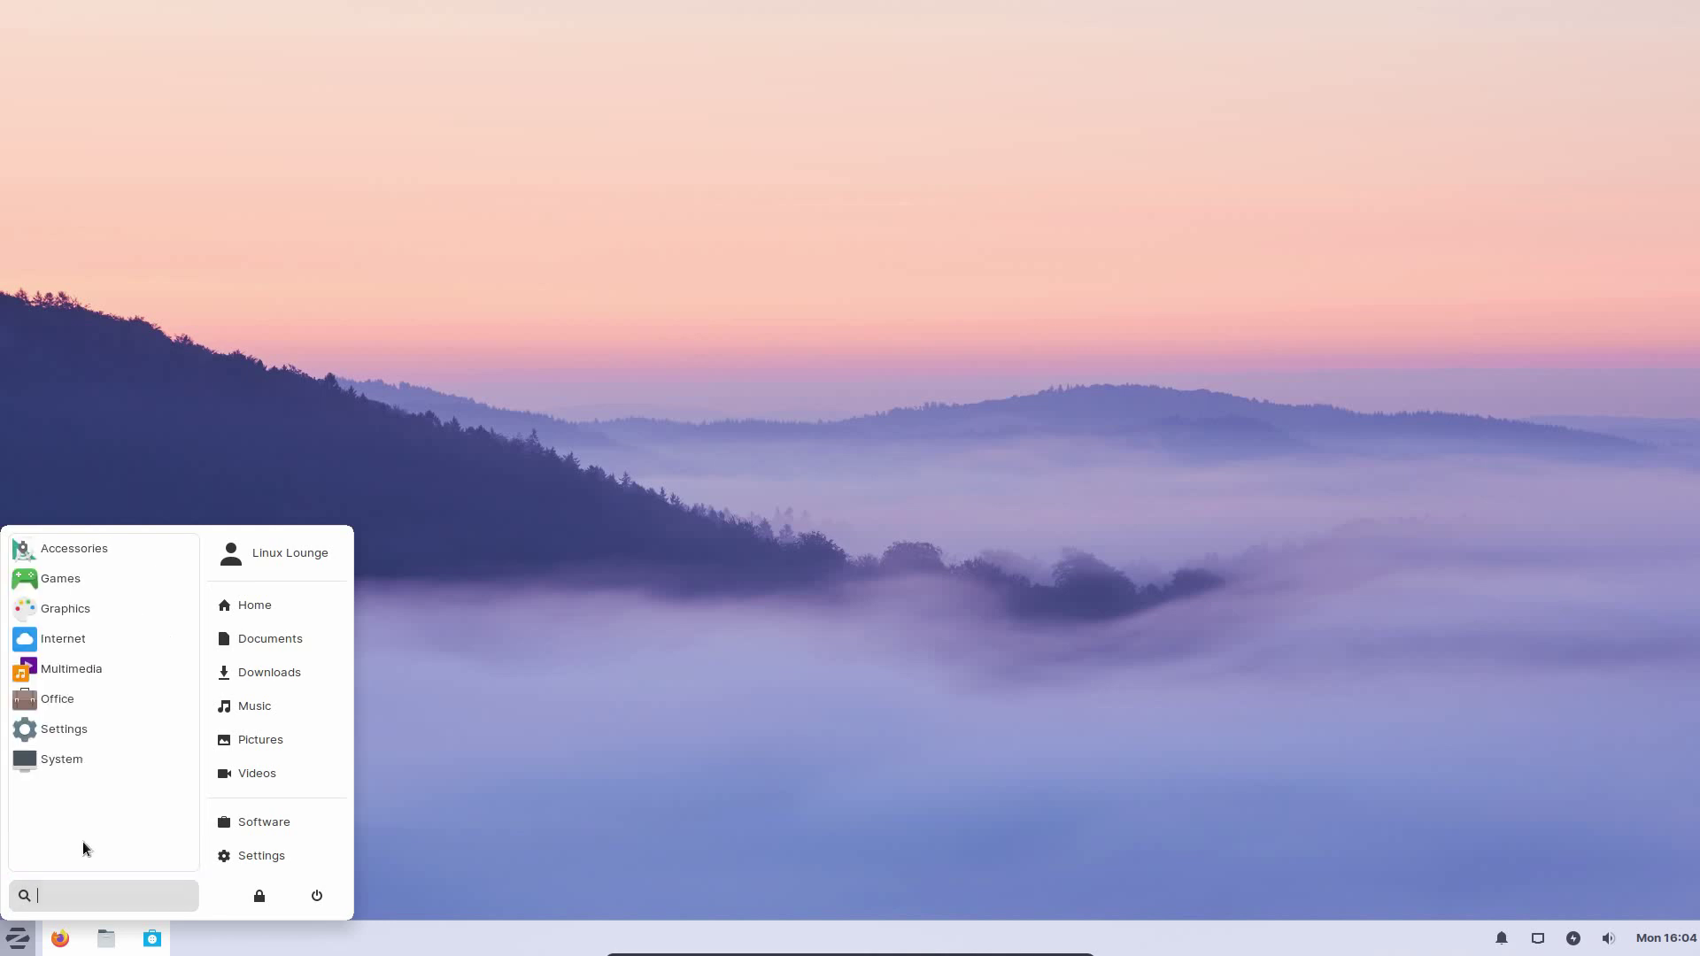
# - Browse the Internet and Multimedia app lists, then launch the Pitivi video editor
pyautogui.click(41, 641)
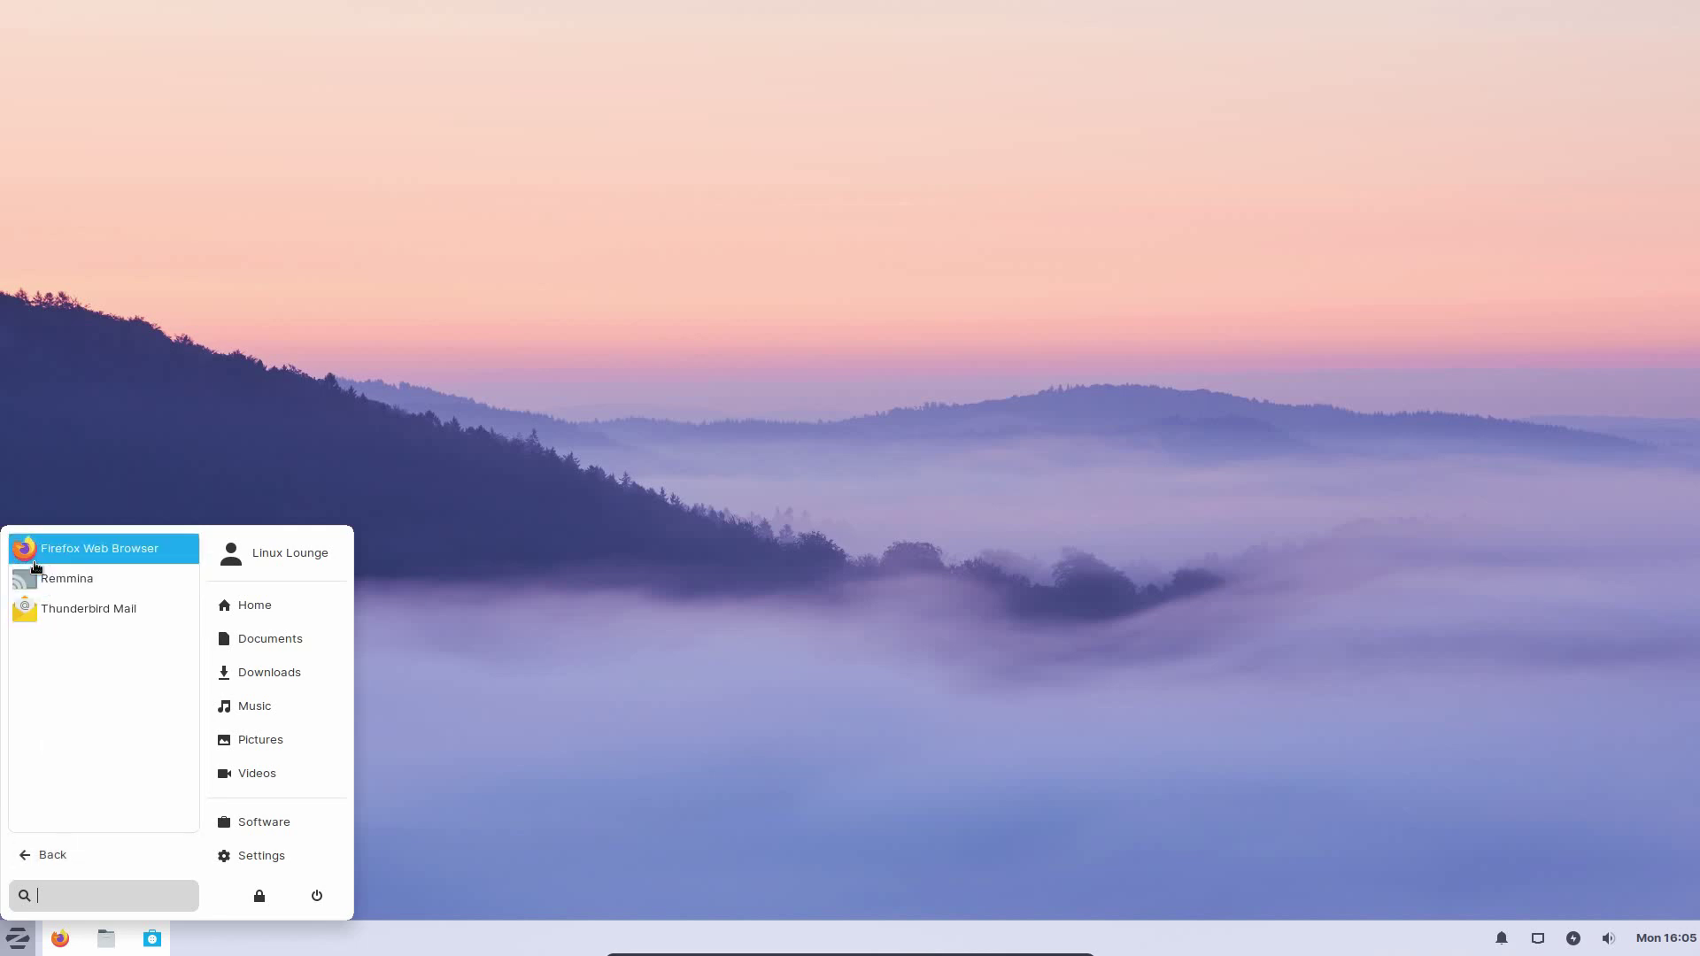
pyautogui.click(62, 852)
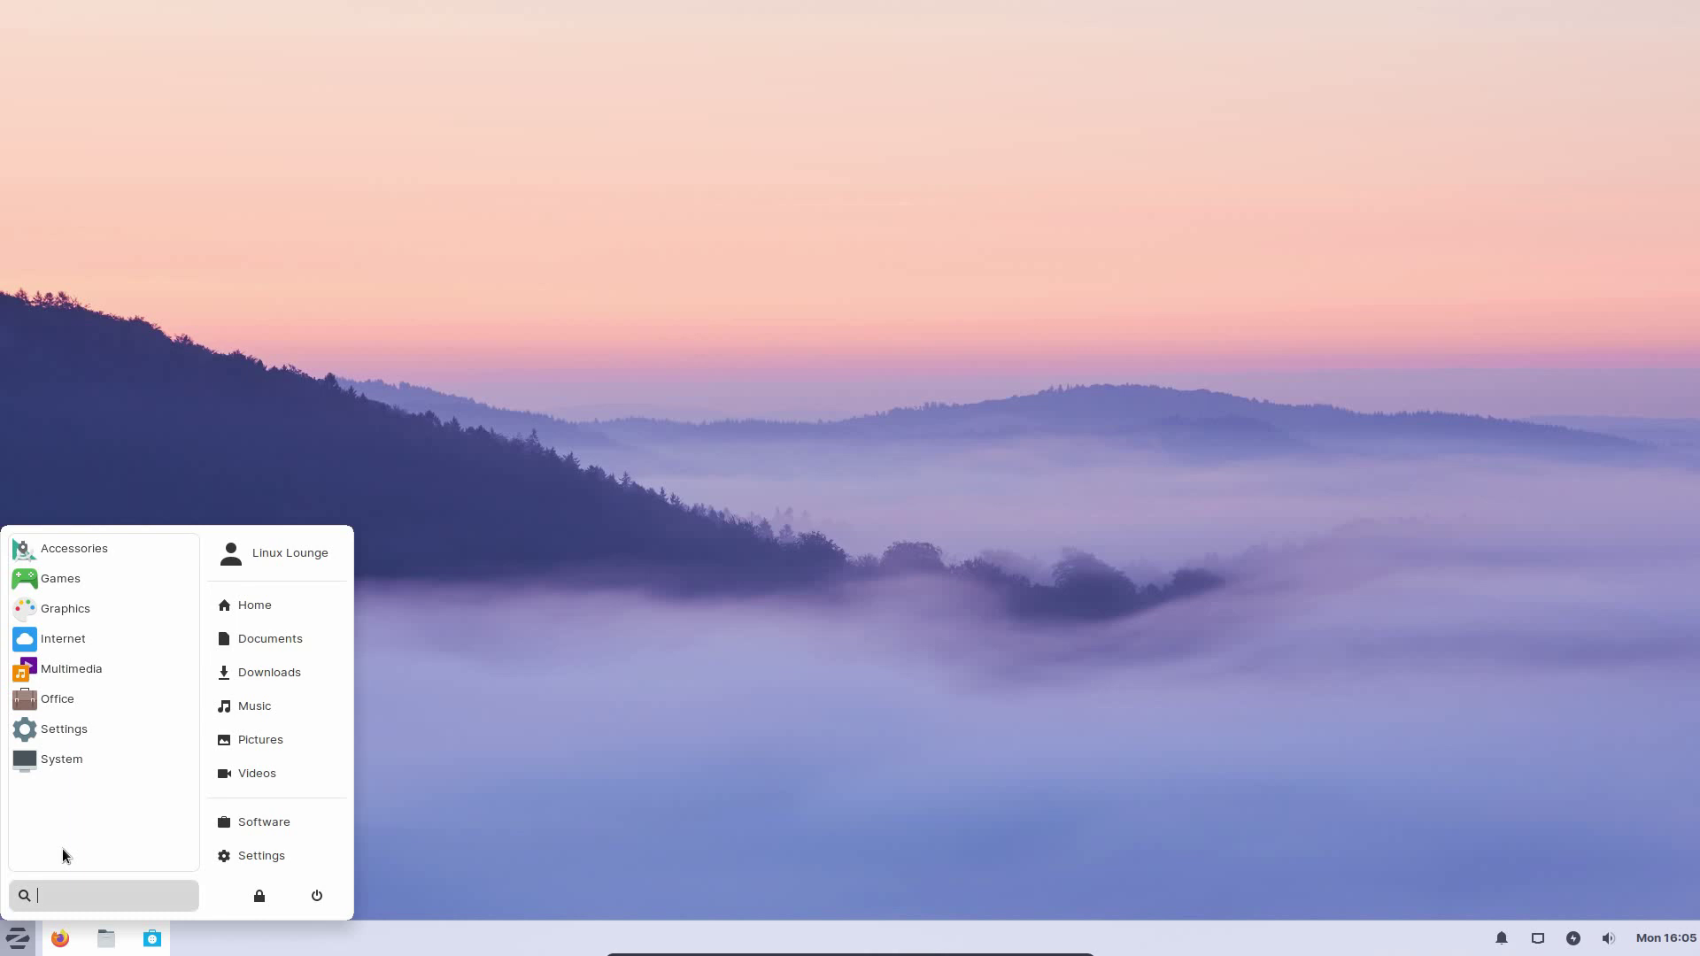
pyautogui.click(75, 673)
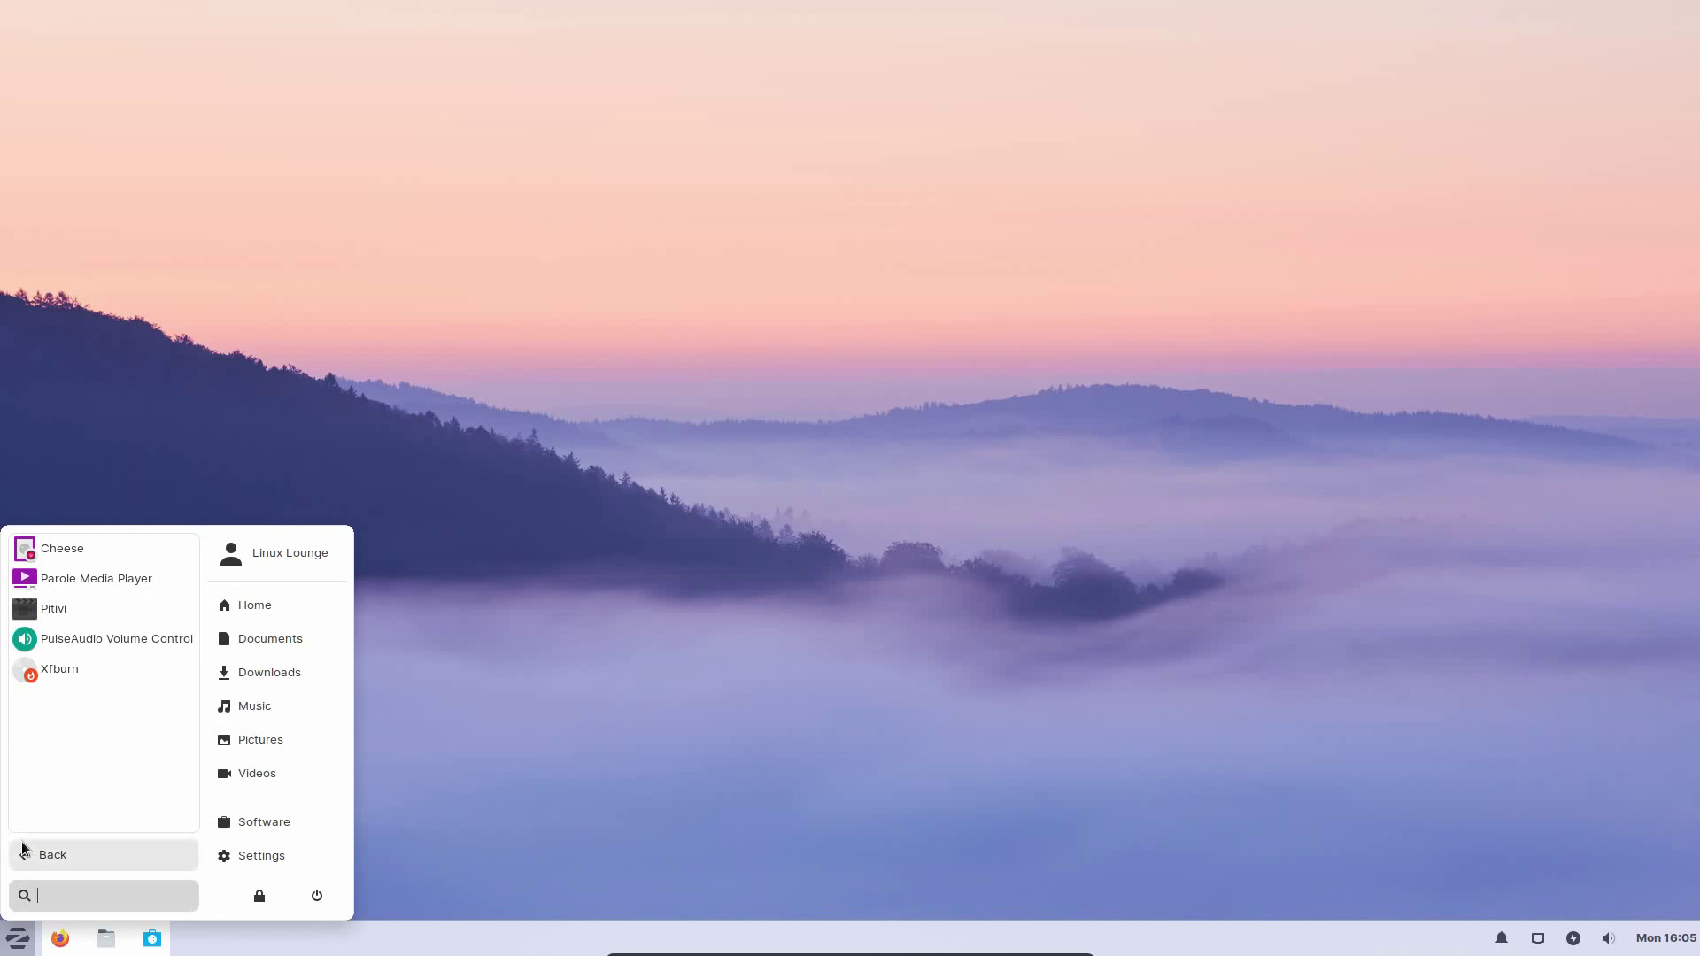
pyautogui.click(47, 854)
pyautogui.click(44, 669)
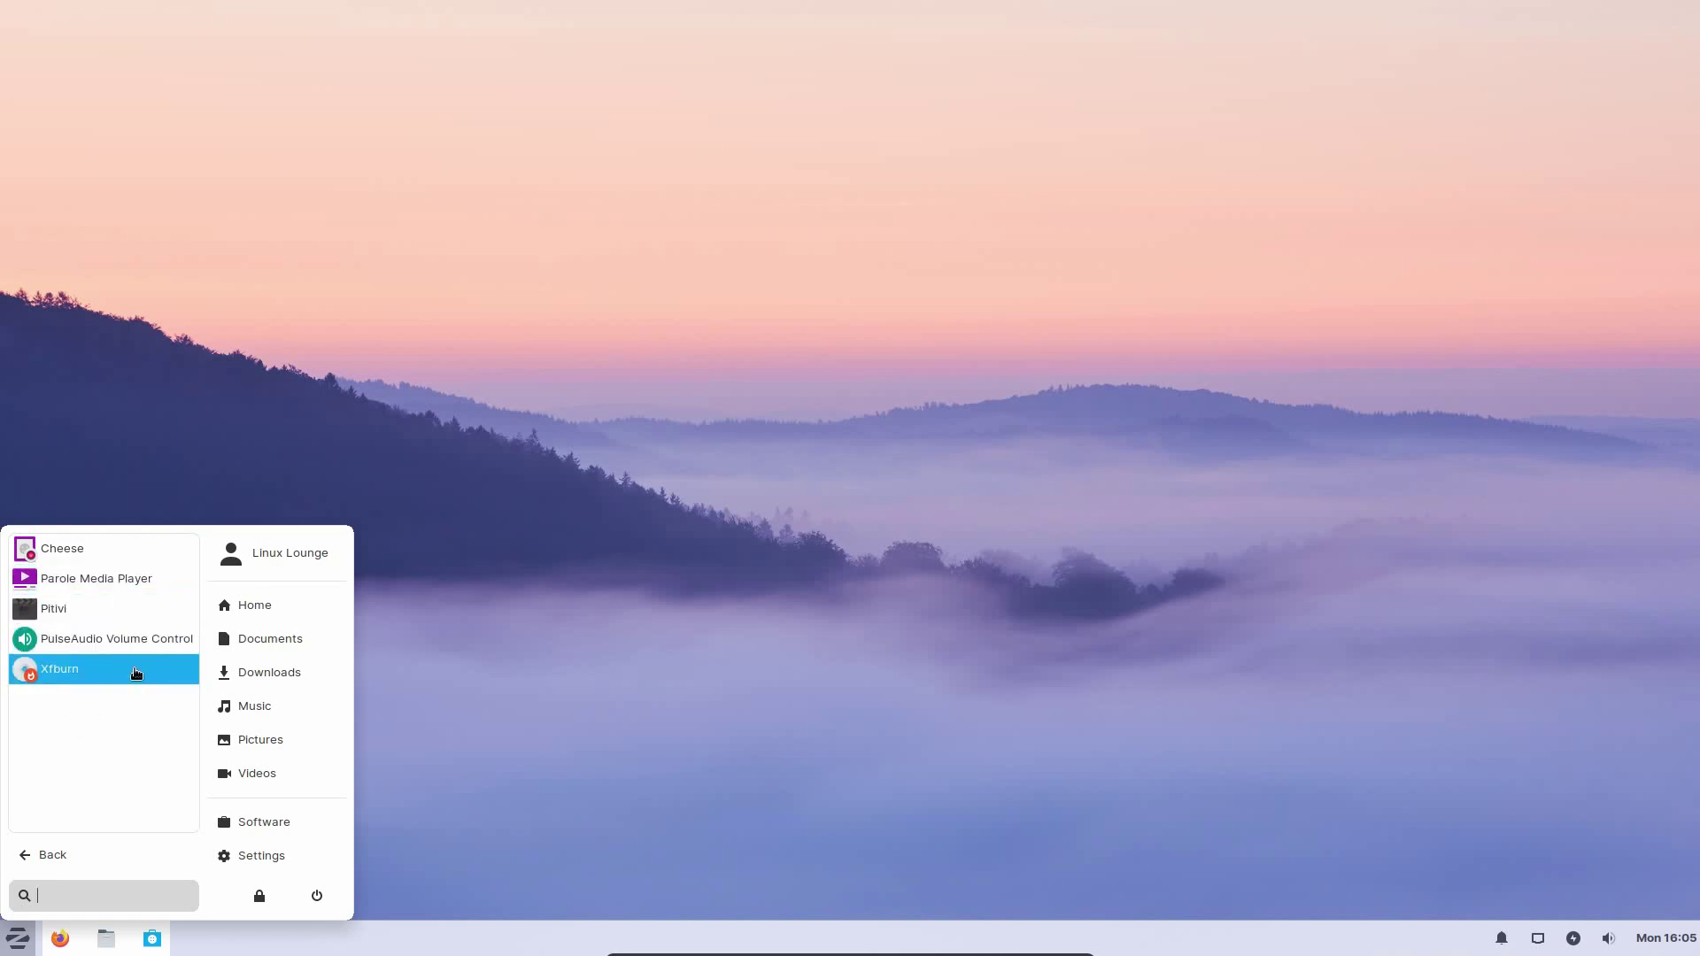
pyautogui.click(76, 609)
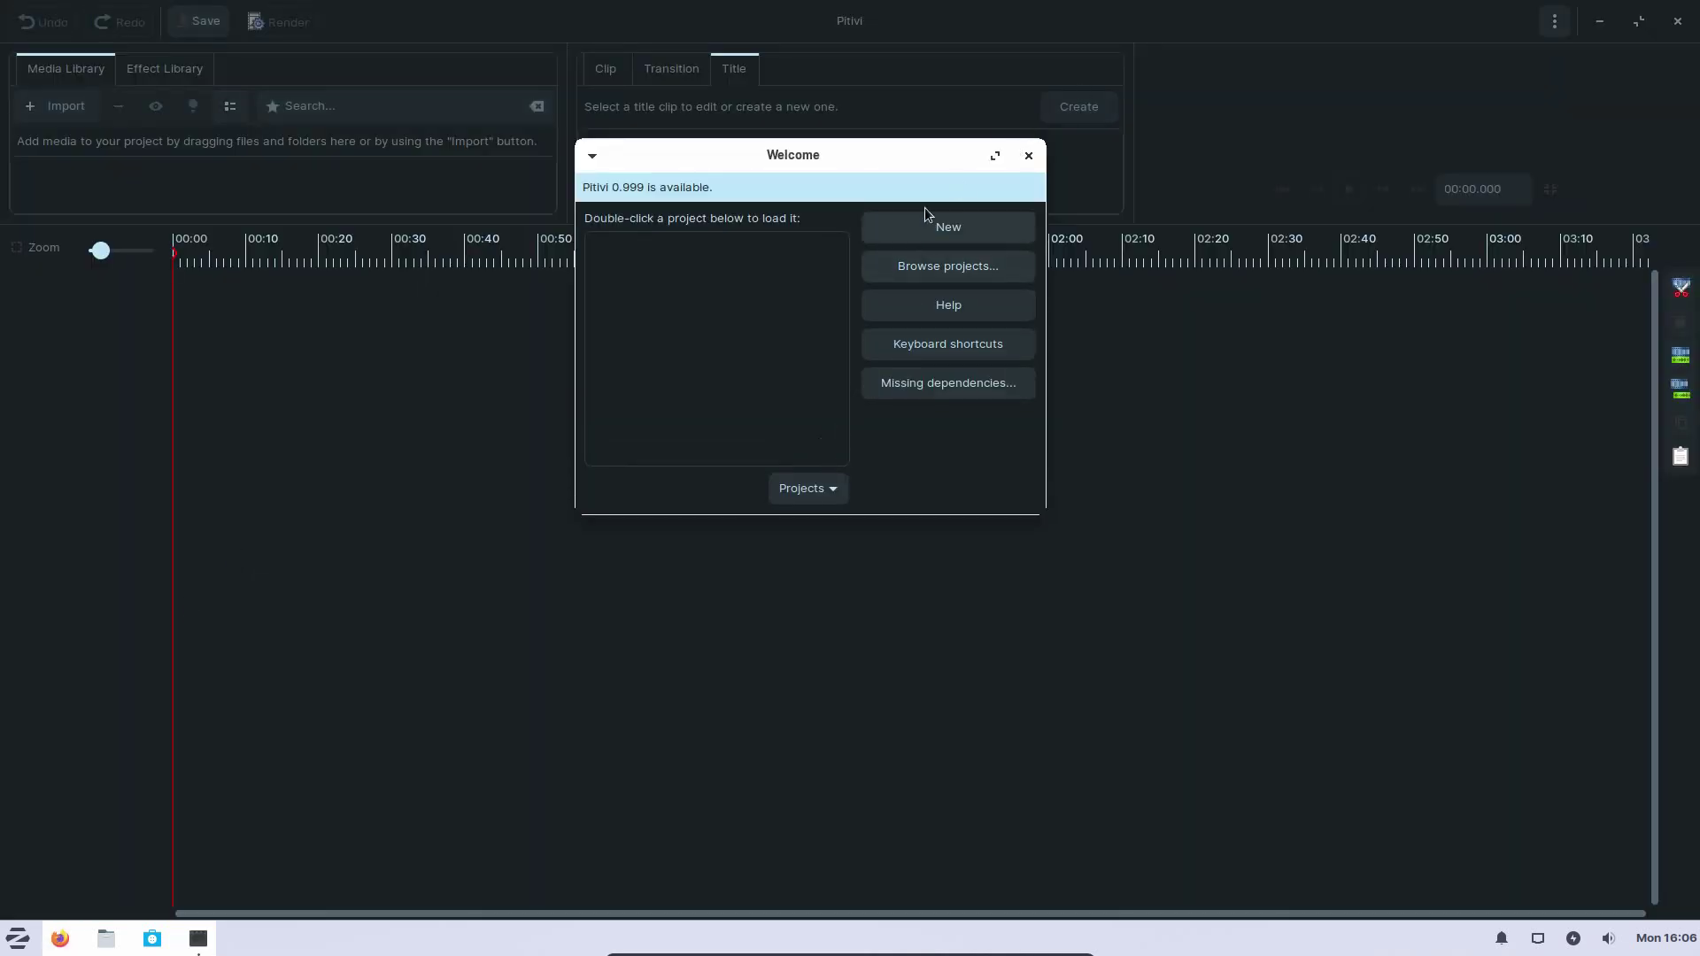
# - Create a new empty Pitivi project from the Welcome dialog, then quit Pitivi
pyautogui.click(1027, 156)
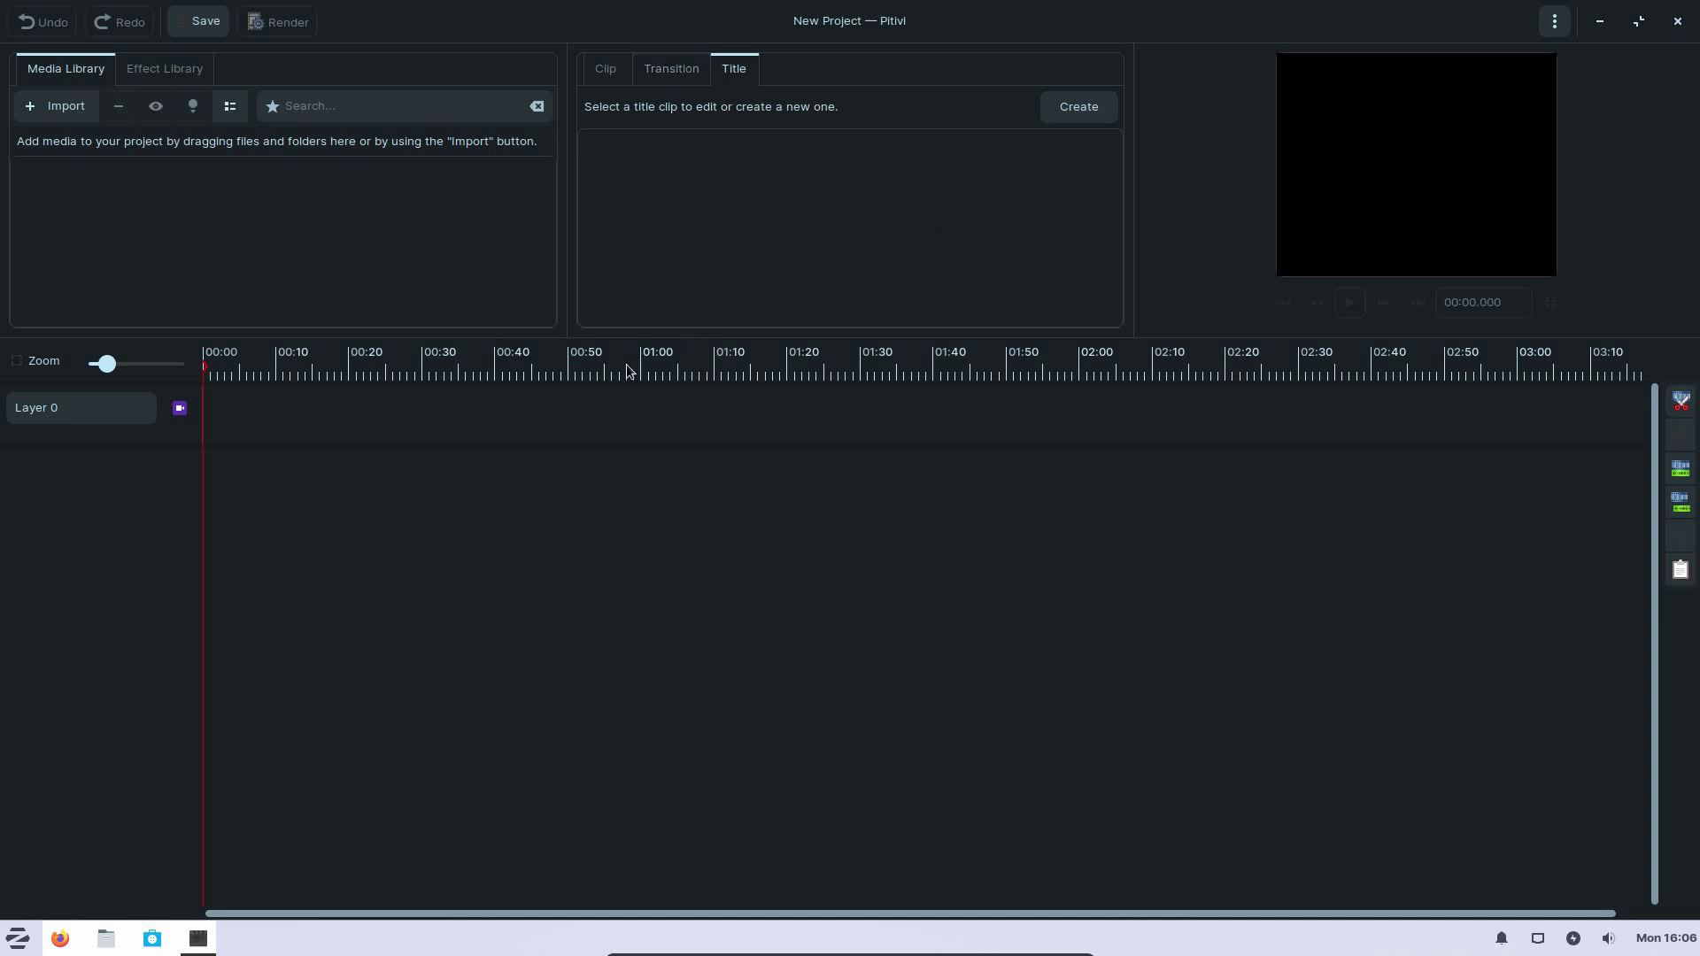
pyautogui.click(1677, 20)
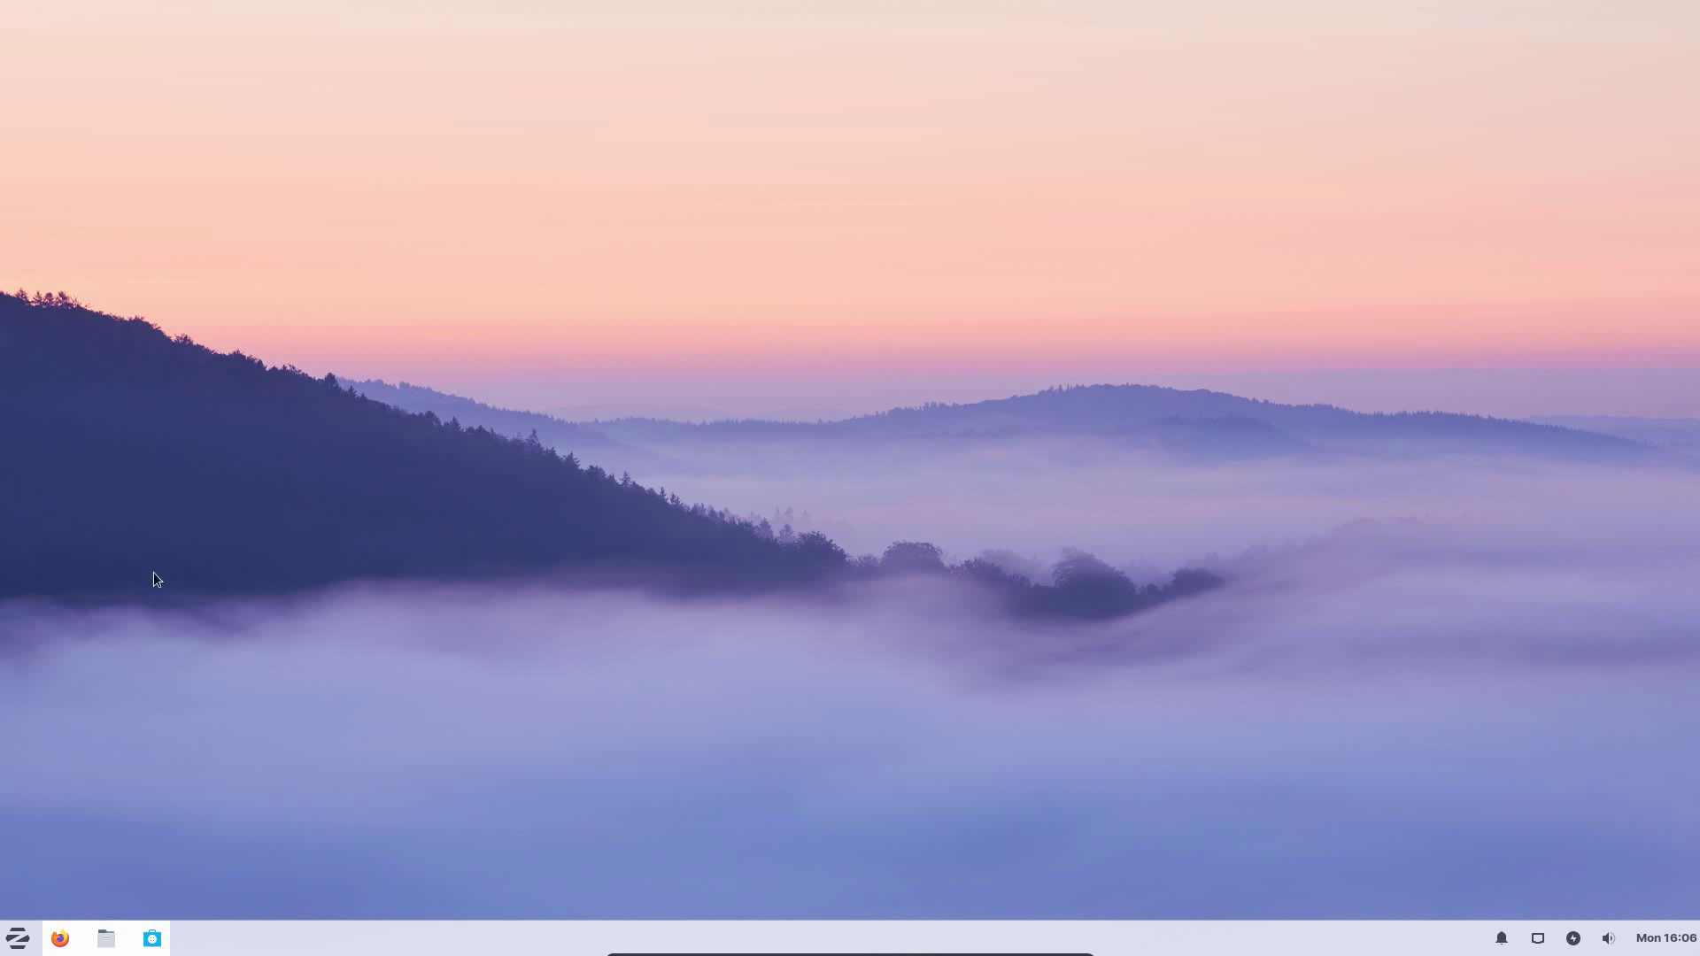
# - Open the menu and browse the Multimedia, Office and Settings app lists
pyautogui.click(17, 937)
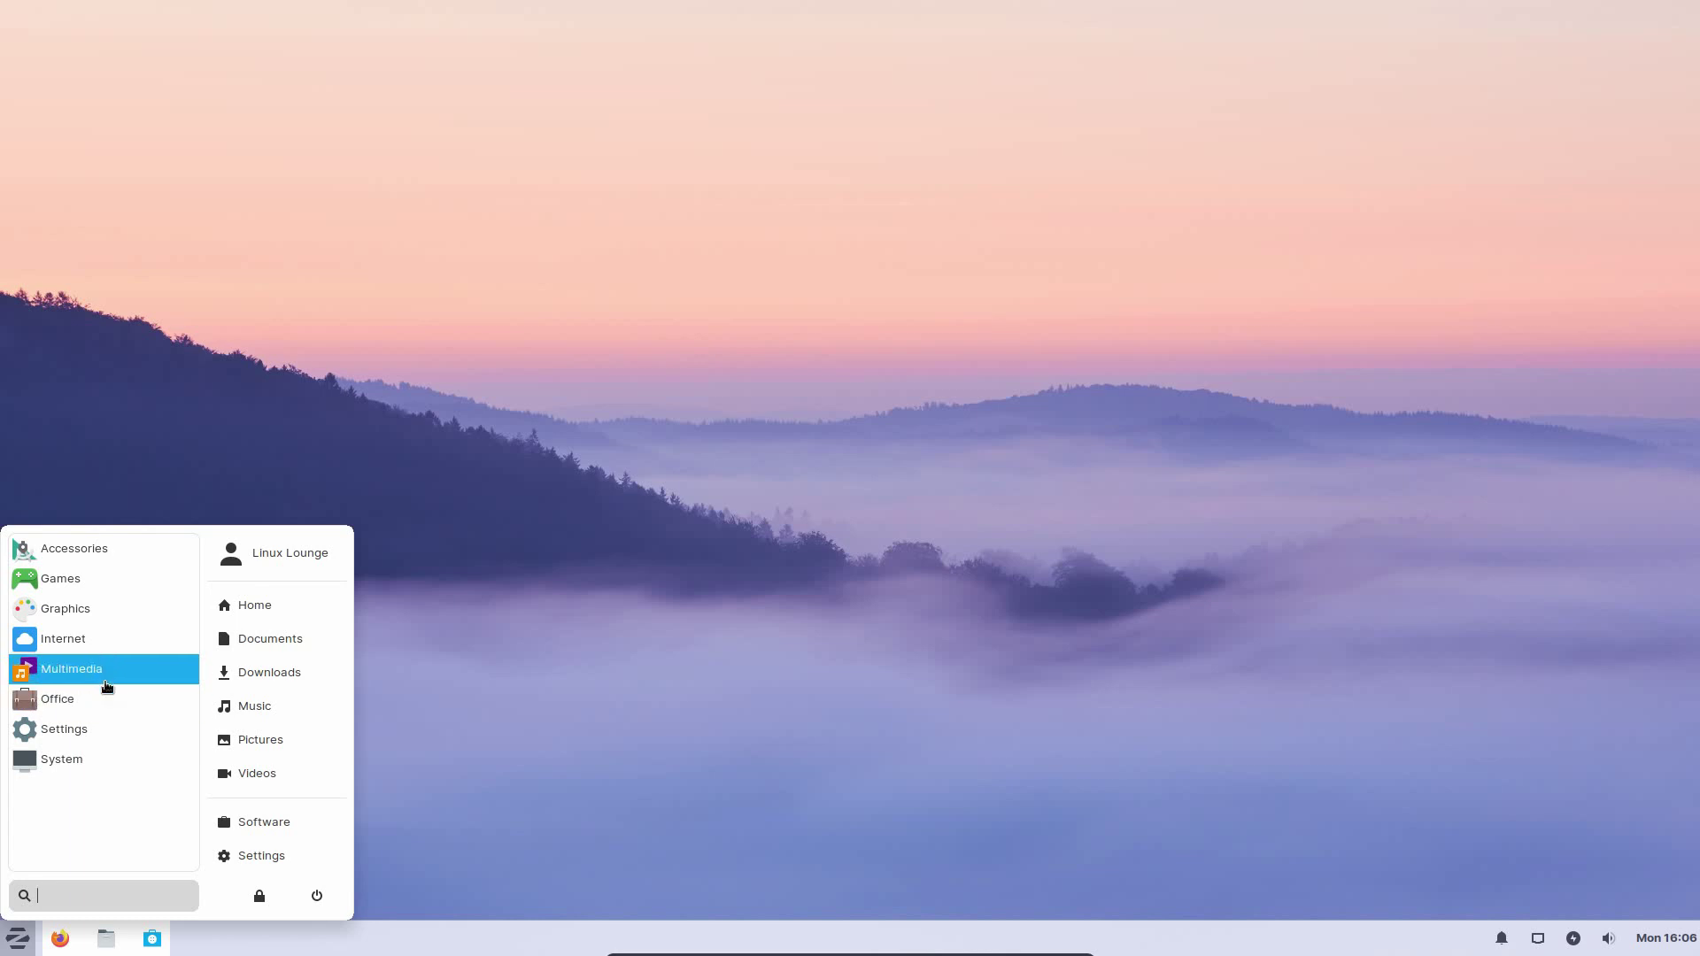
pyautogui.click(105, 683)
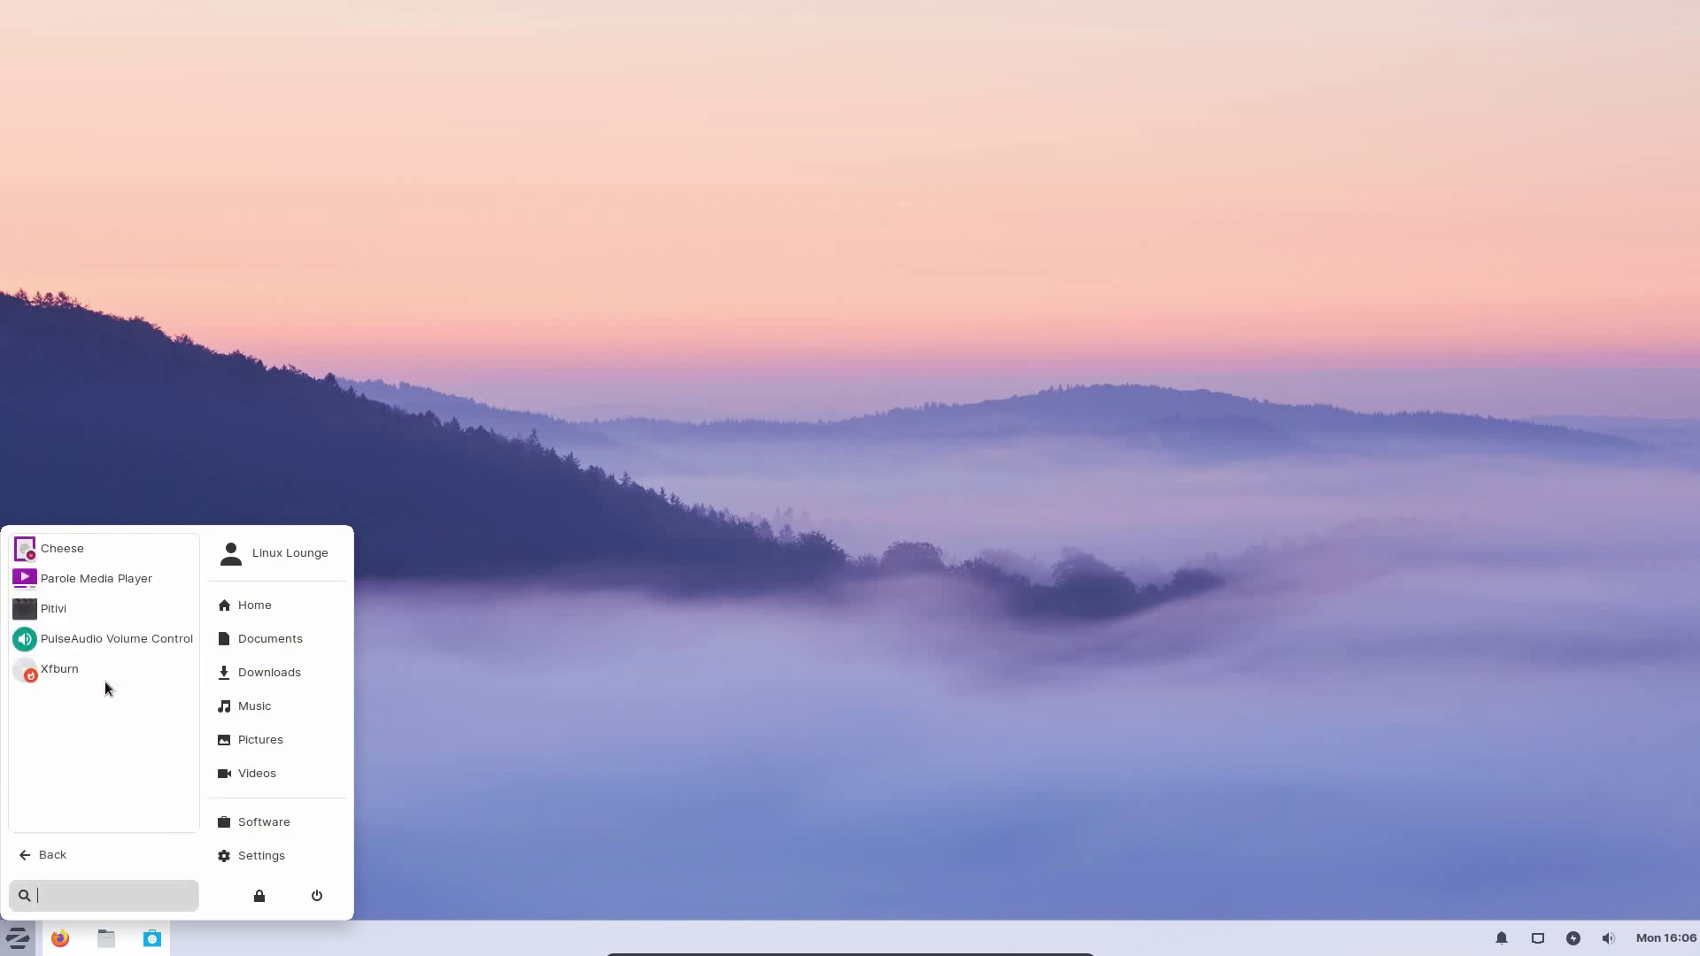
pyautogui.click(89, 841)
pyautogui.click(67, 708)
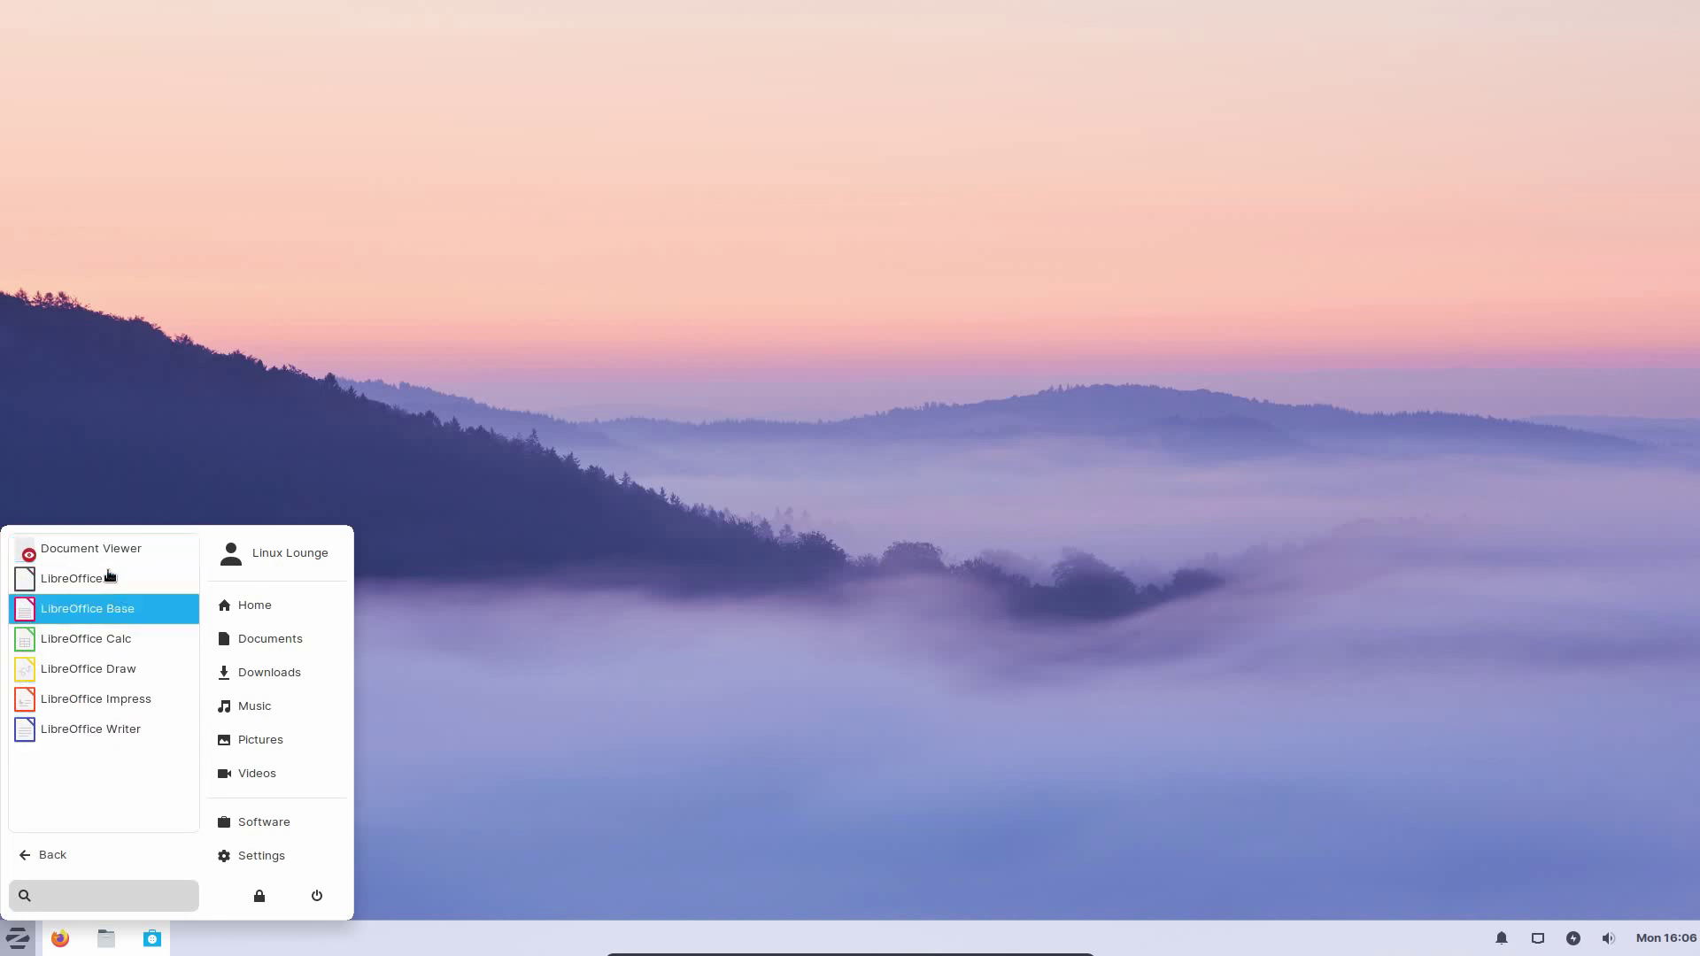
pyautogui.click(57, 846)
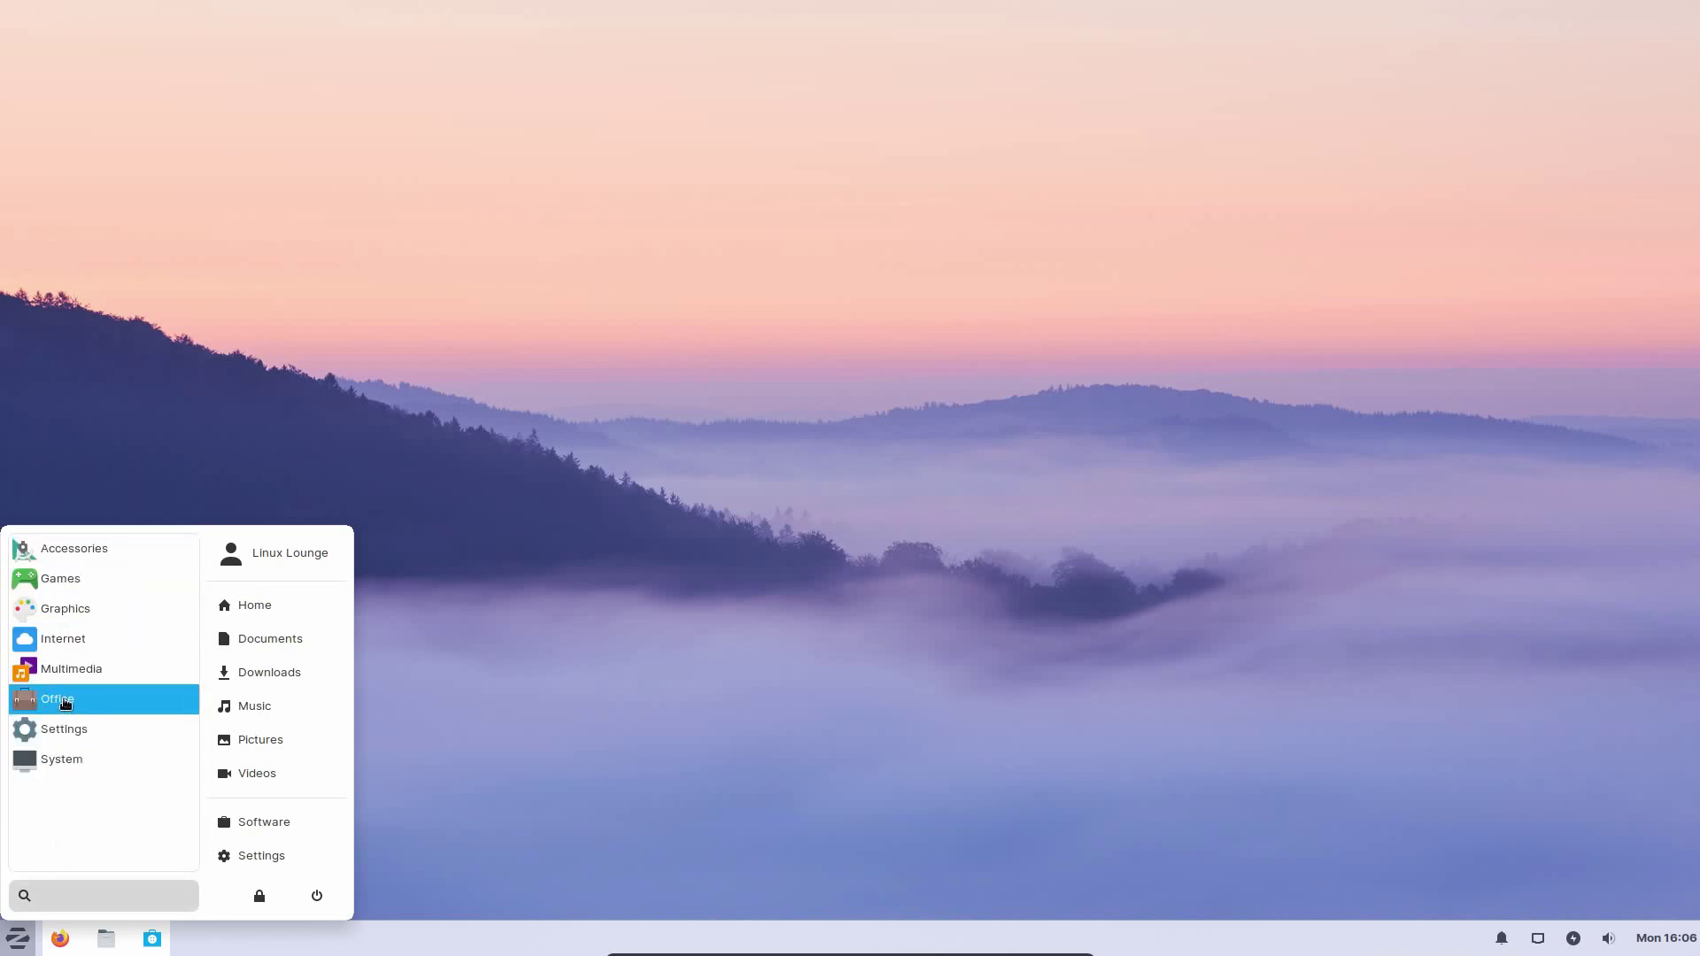
pyautogui.click(74, 728)
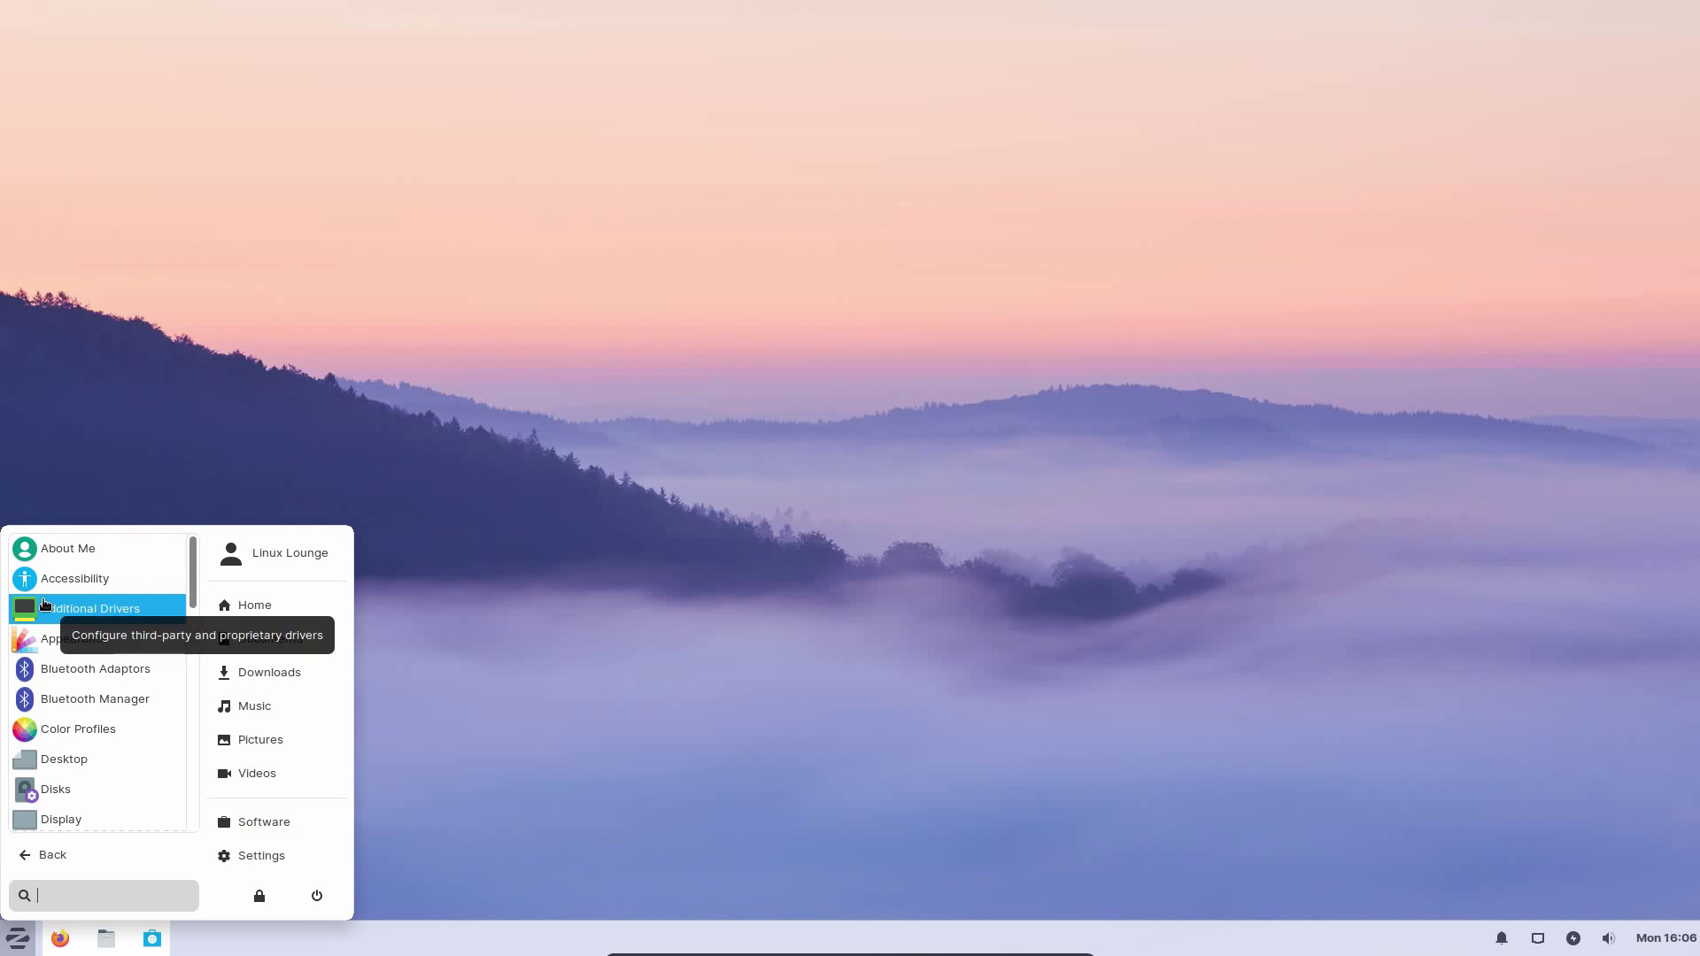
pyautogui.scroll(-10, 45, 604)
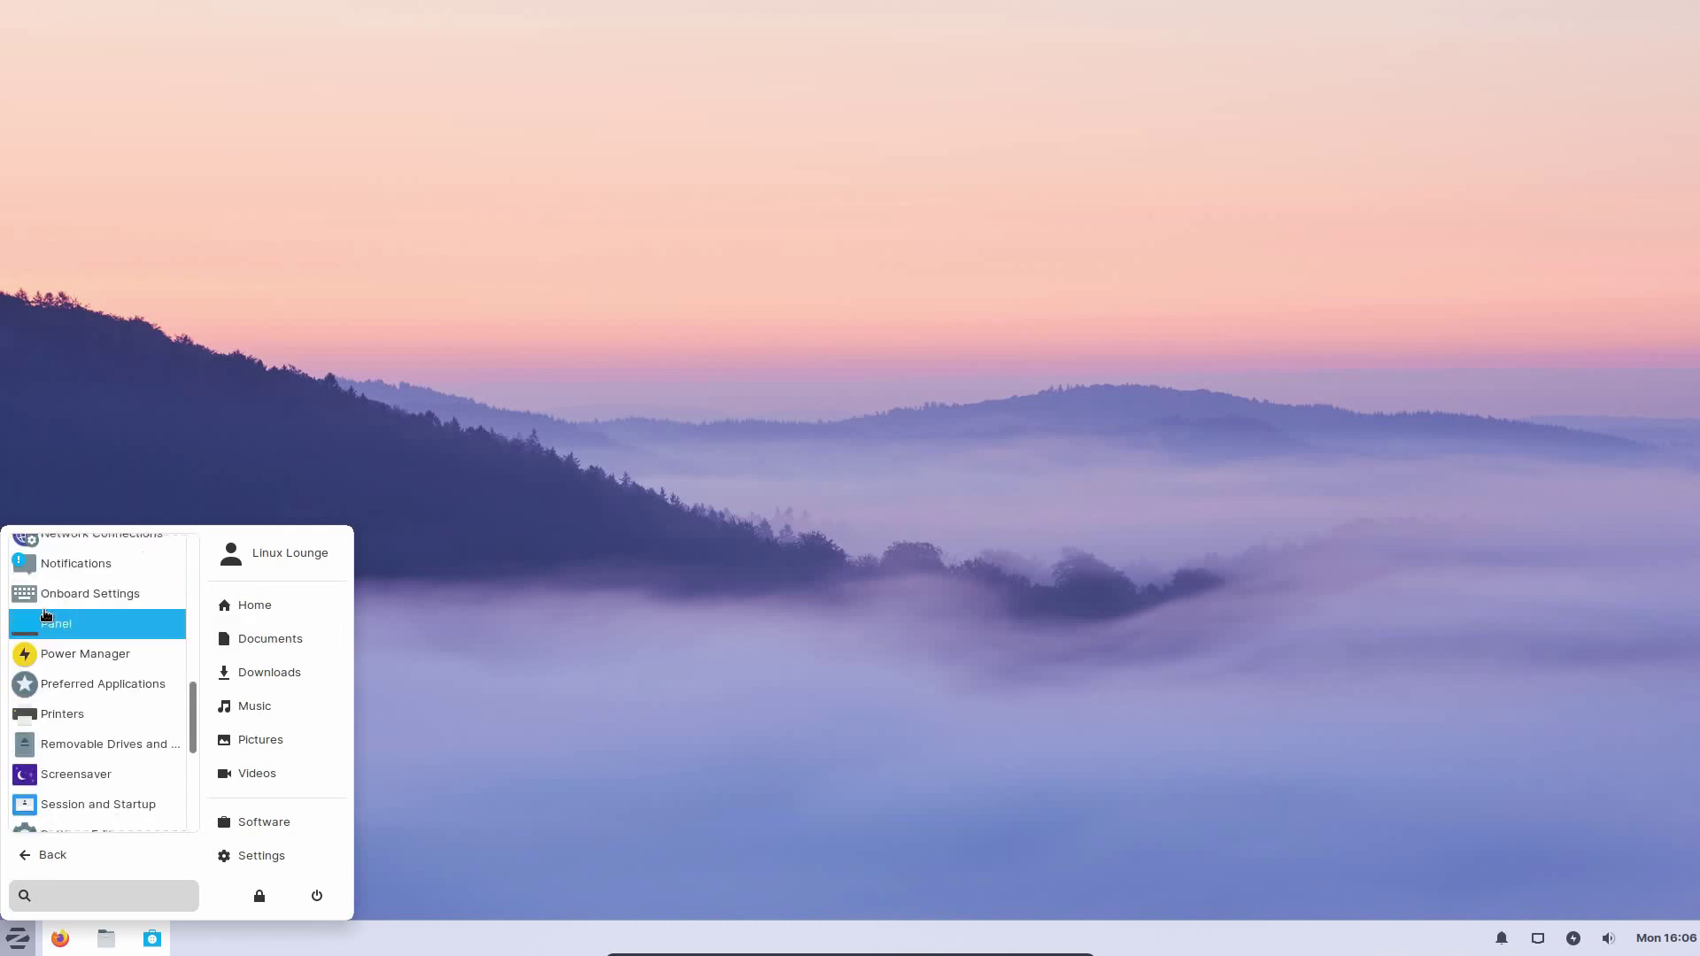
pyautogui.scroll(-5, 48, 619)
pyautogui.scroll(15, 84, 703)
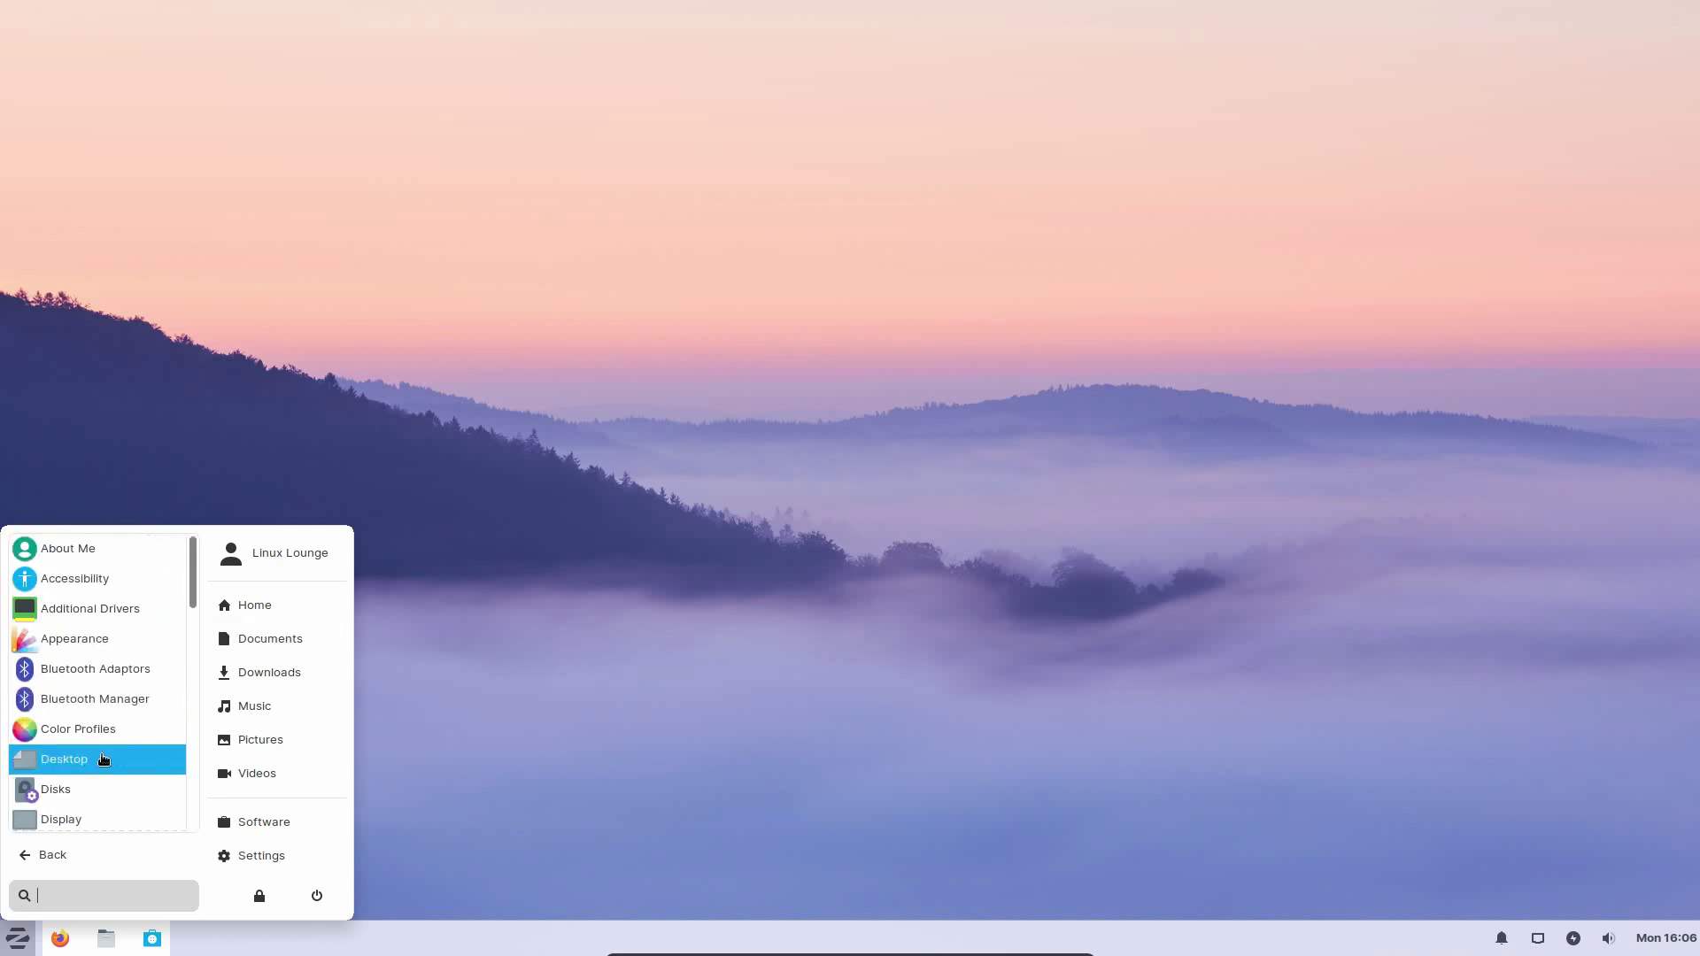
# - Open the Appearance settings showing the ZorinBlue-Light style, move the window, and close it unchanged
pyautogui.click(89, 644)
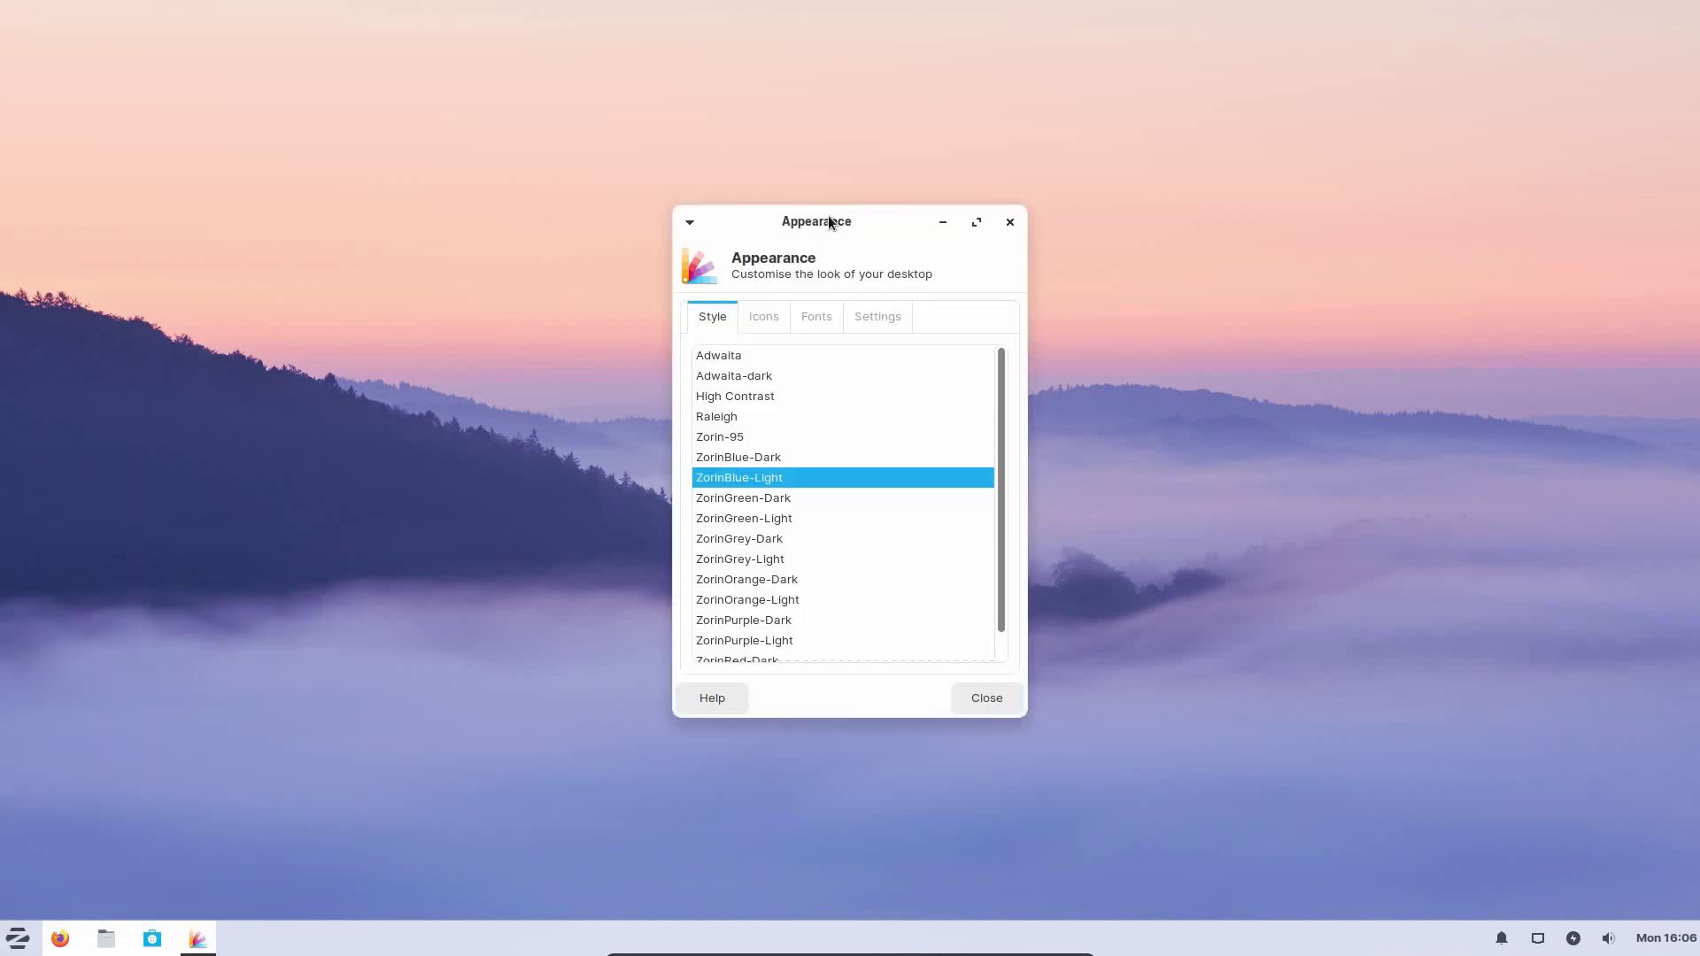
pyautogui.moveTo(830, 223); pyautogui.dragTo(805, 152)
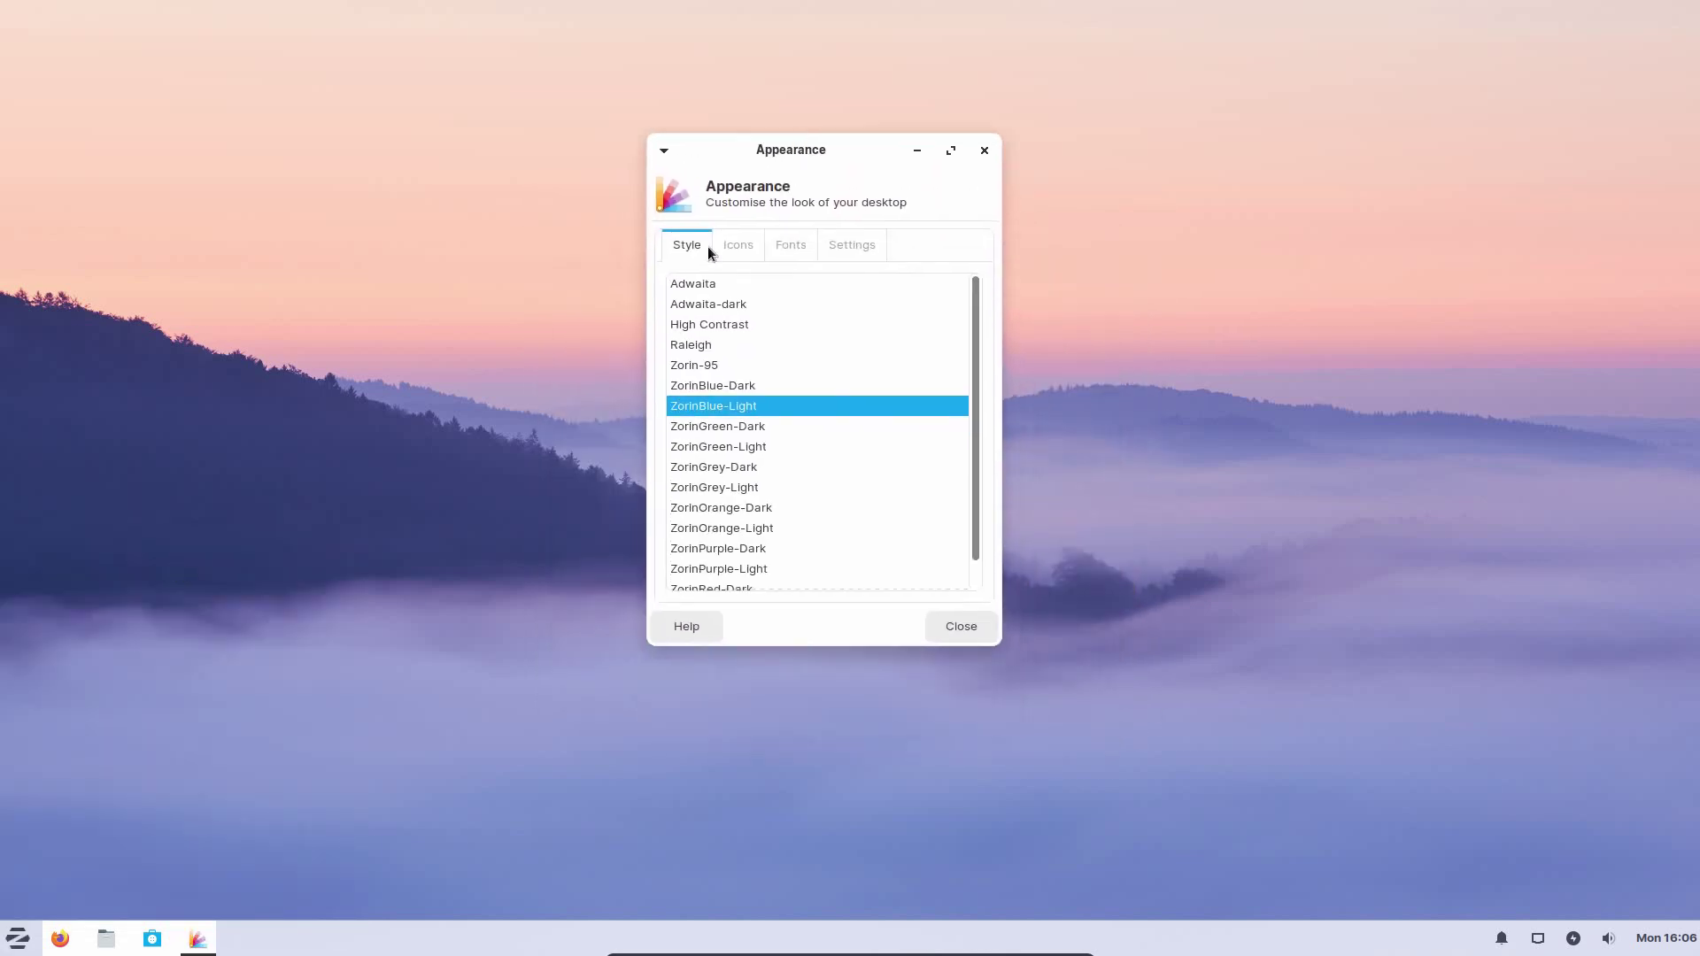
pyautogui.click(962, 626)
# - Reopen the menu, browse the System apps, then list the Settings apps
pyautogui.click(18, 938)
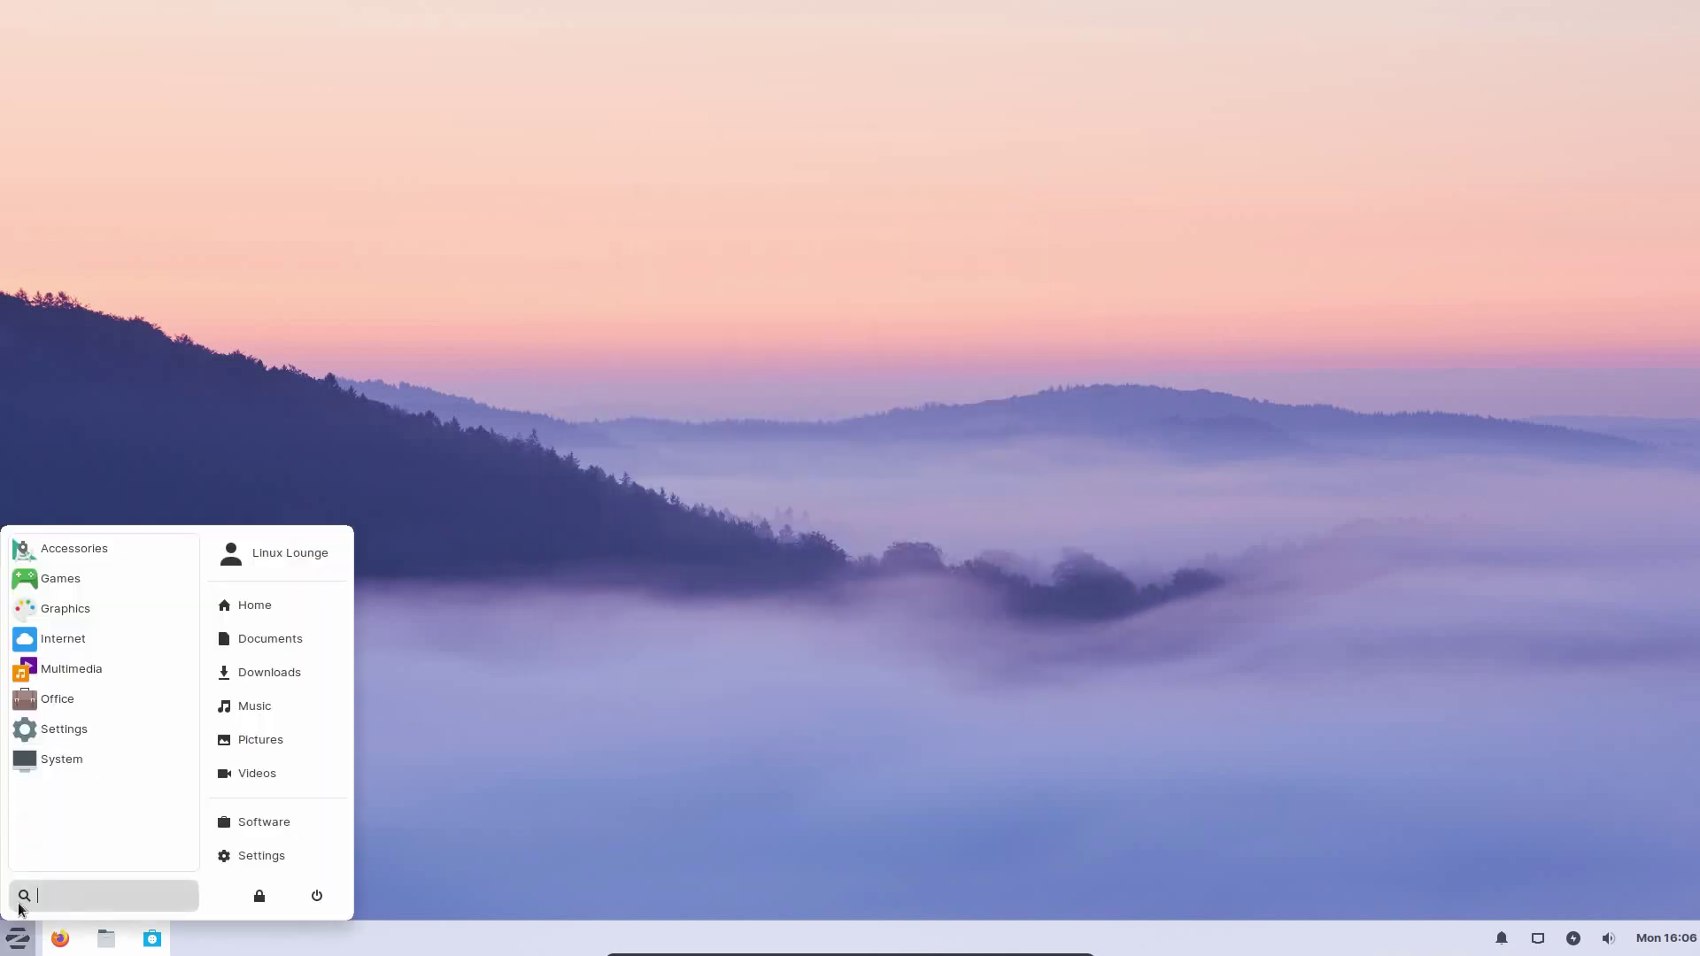
pyautogui.click(64, 761)
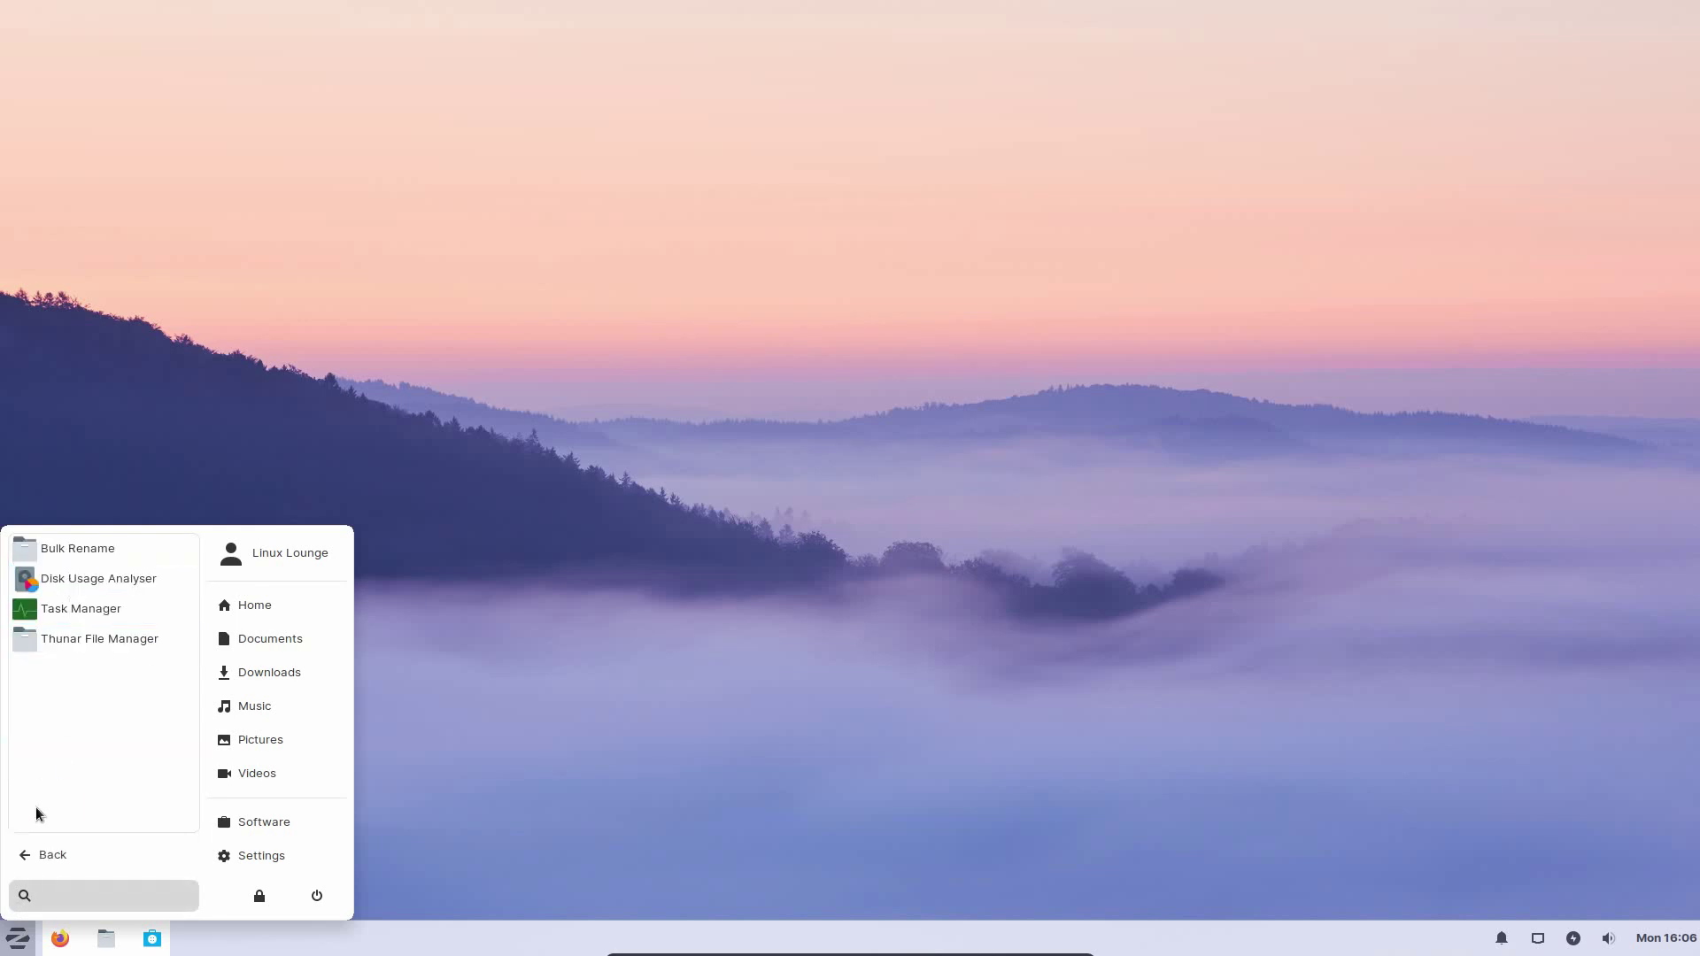
pyautogui.click(52, 851)
pyautogui.click(123, 727)
pyautogui.scroll(-10, 119, 735)
pyautogui.scroll(-1, 118, 740)
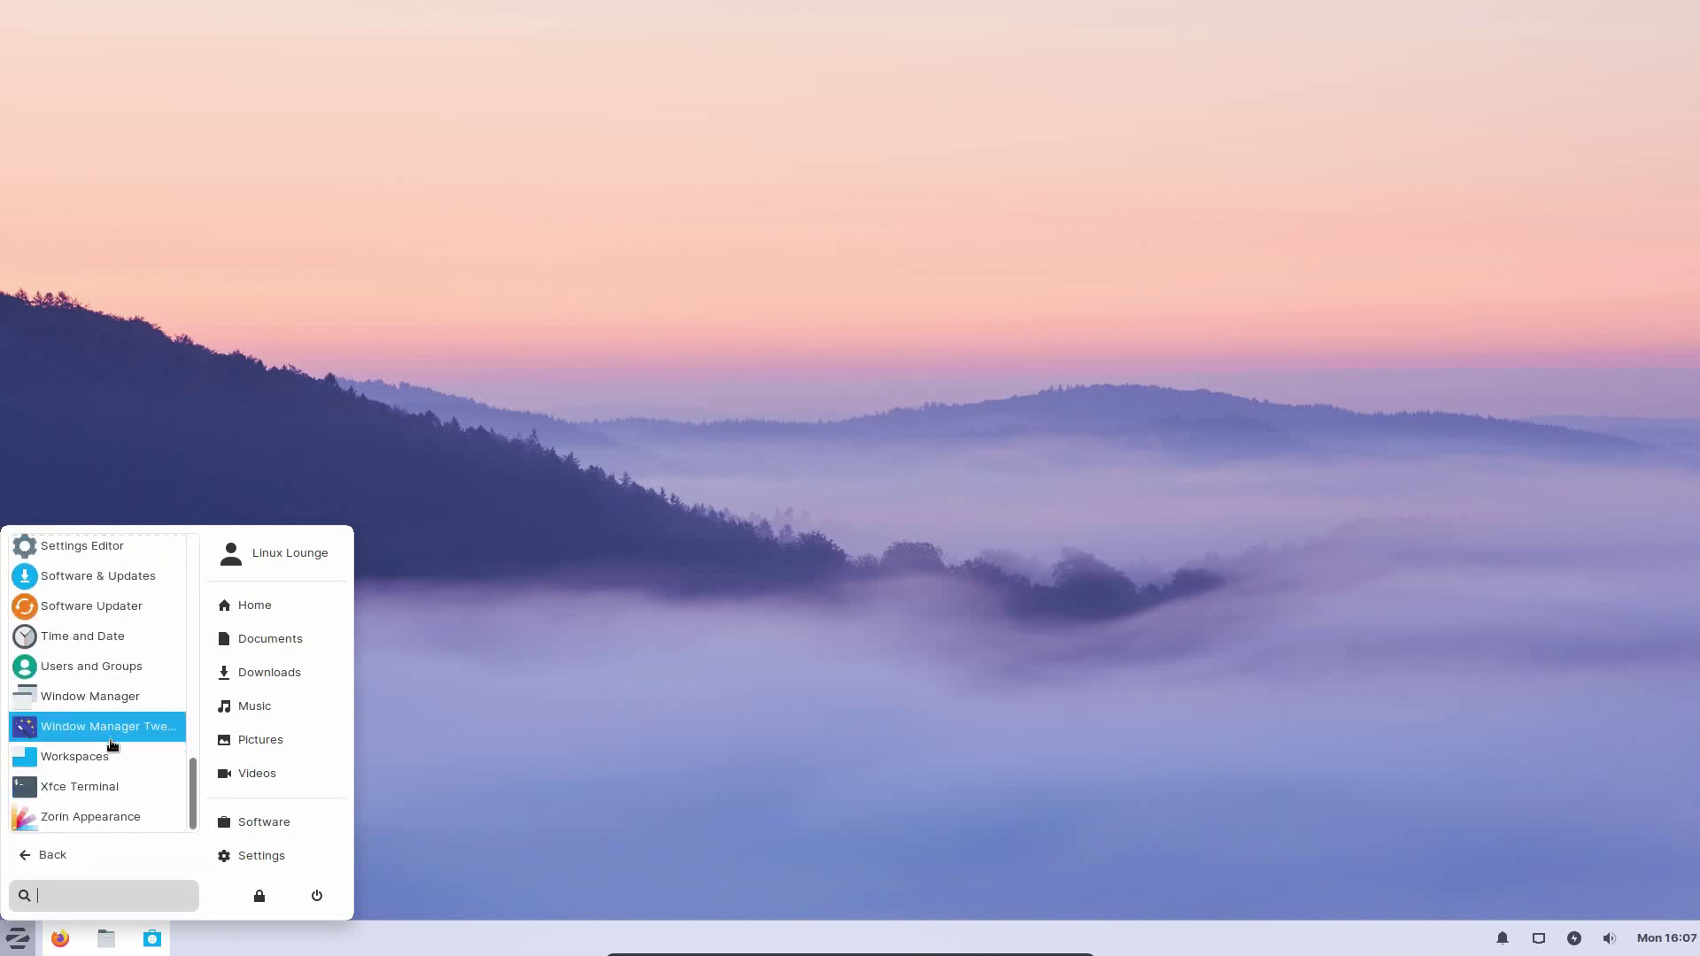
pyautogui.click(99, 821)
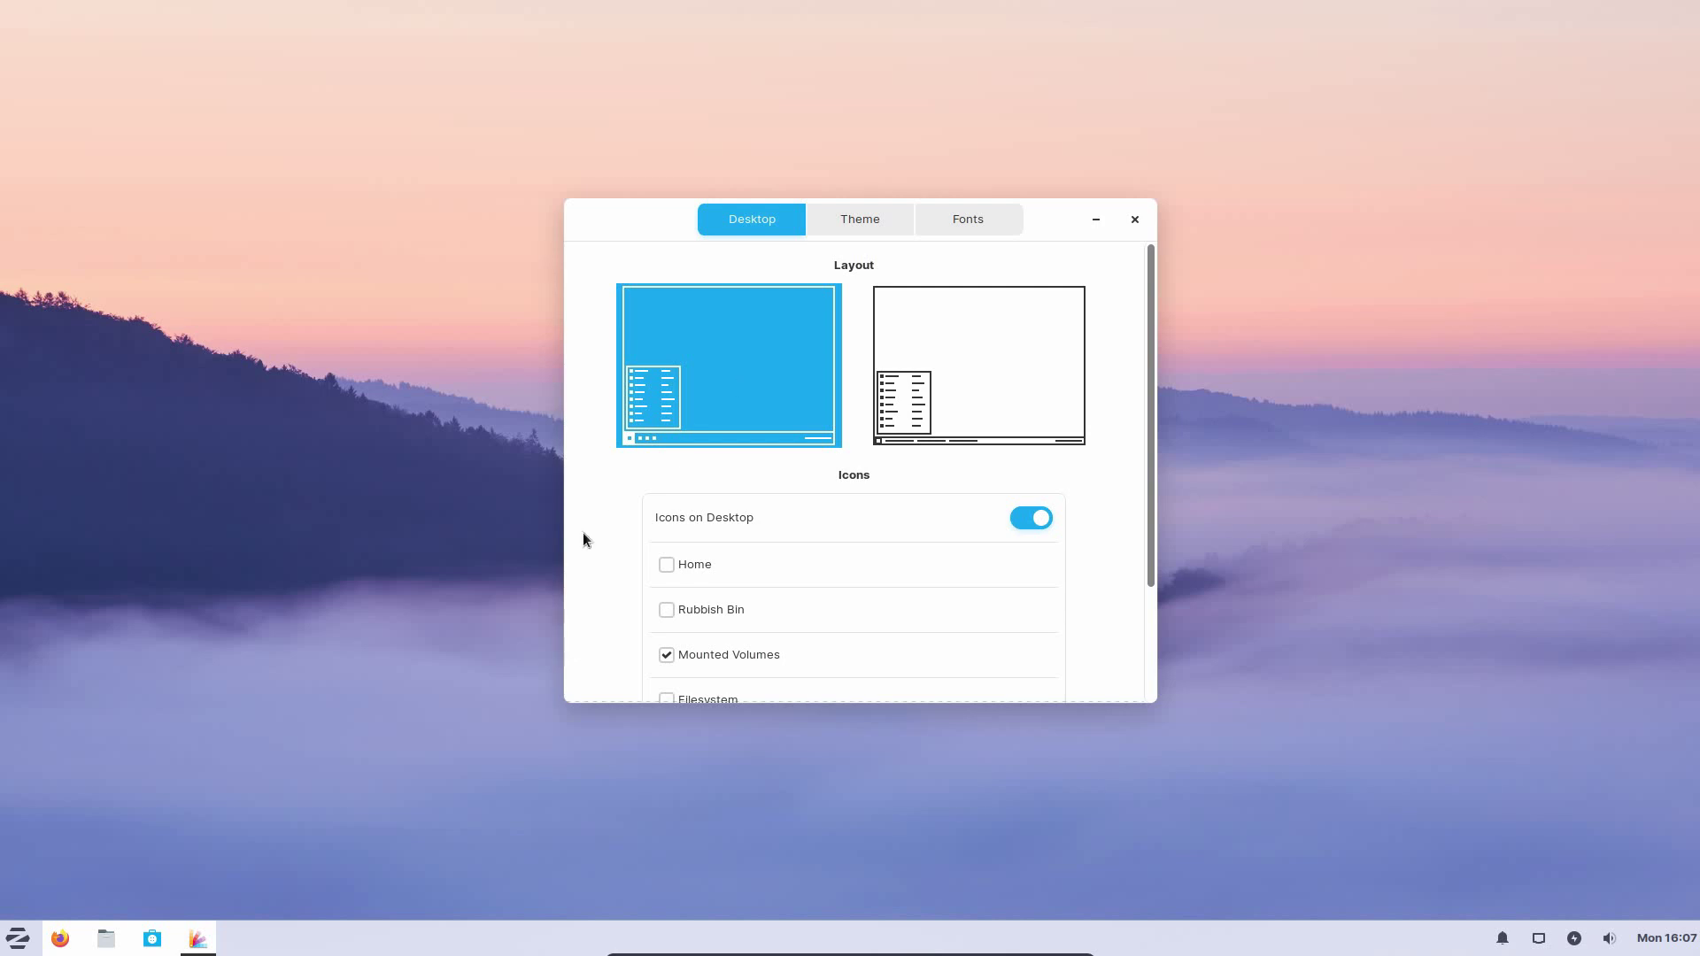
pyautogui.scroll(-3, 582, 533)
pyautogui.scroll(3, 582, 531)
pyautogui.scroll(-3, 625, 581)
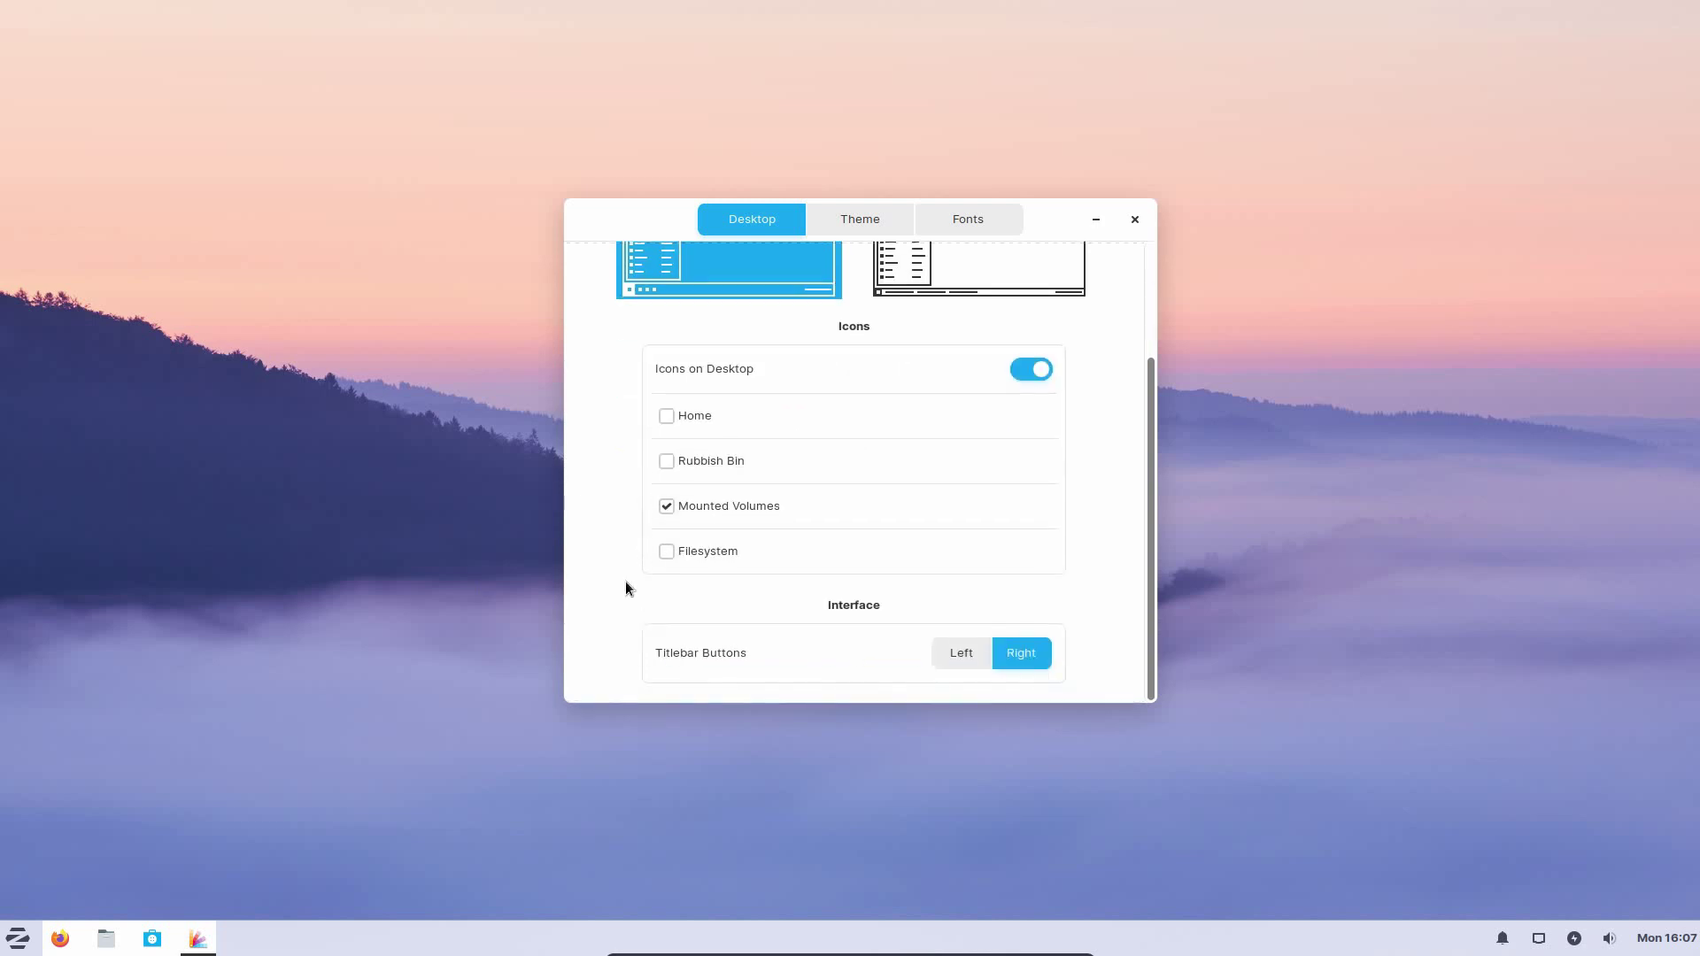
pyautogui.scroll(3, 625, 581)
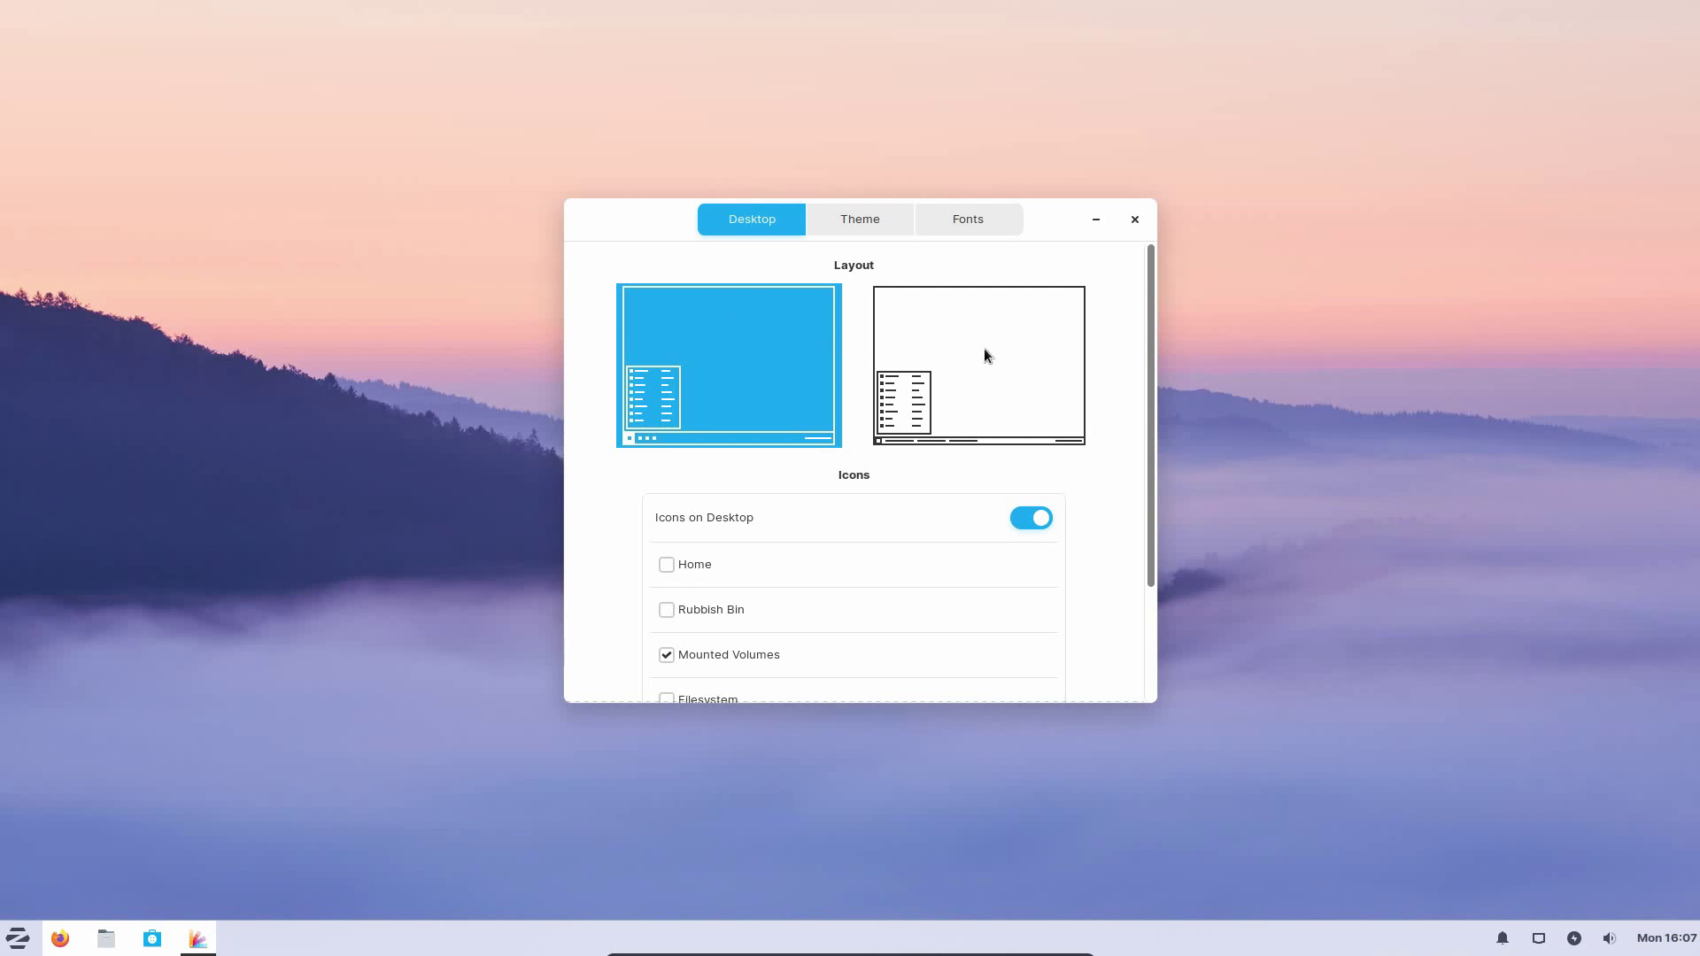
# - Try the window-list taskbar layout, then switch back to the original desktop layout
pyautogui.click(18, 938)
pyautogui.click(277, 953)
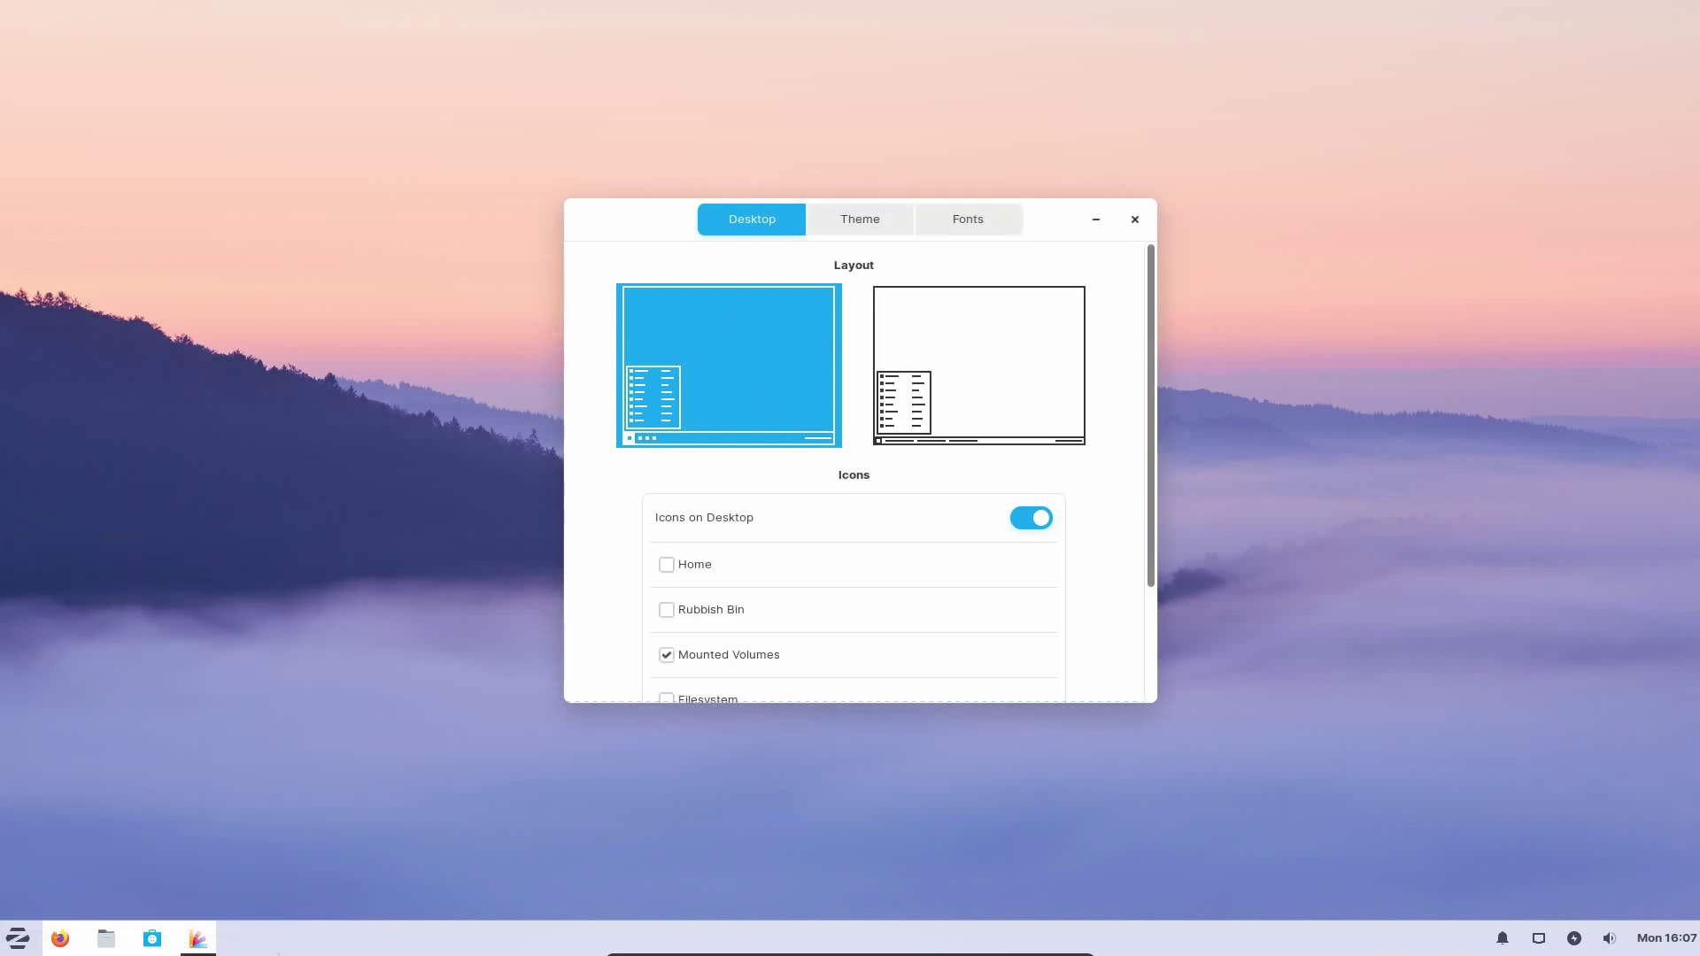
pyautogui.click(979, 359)
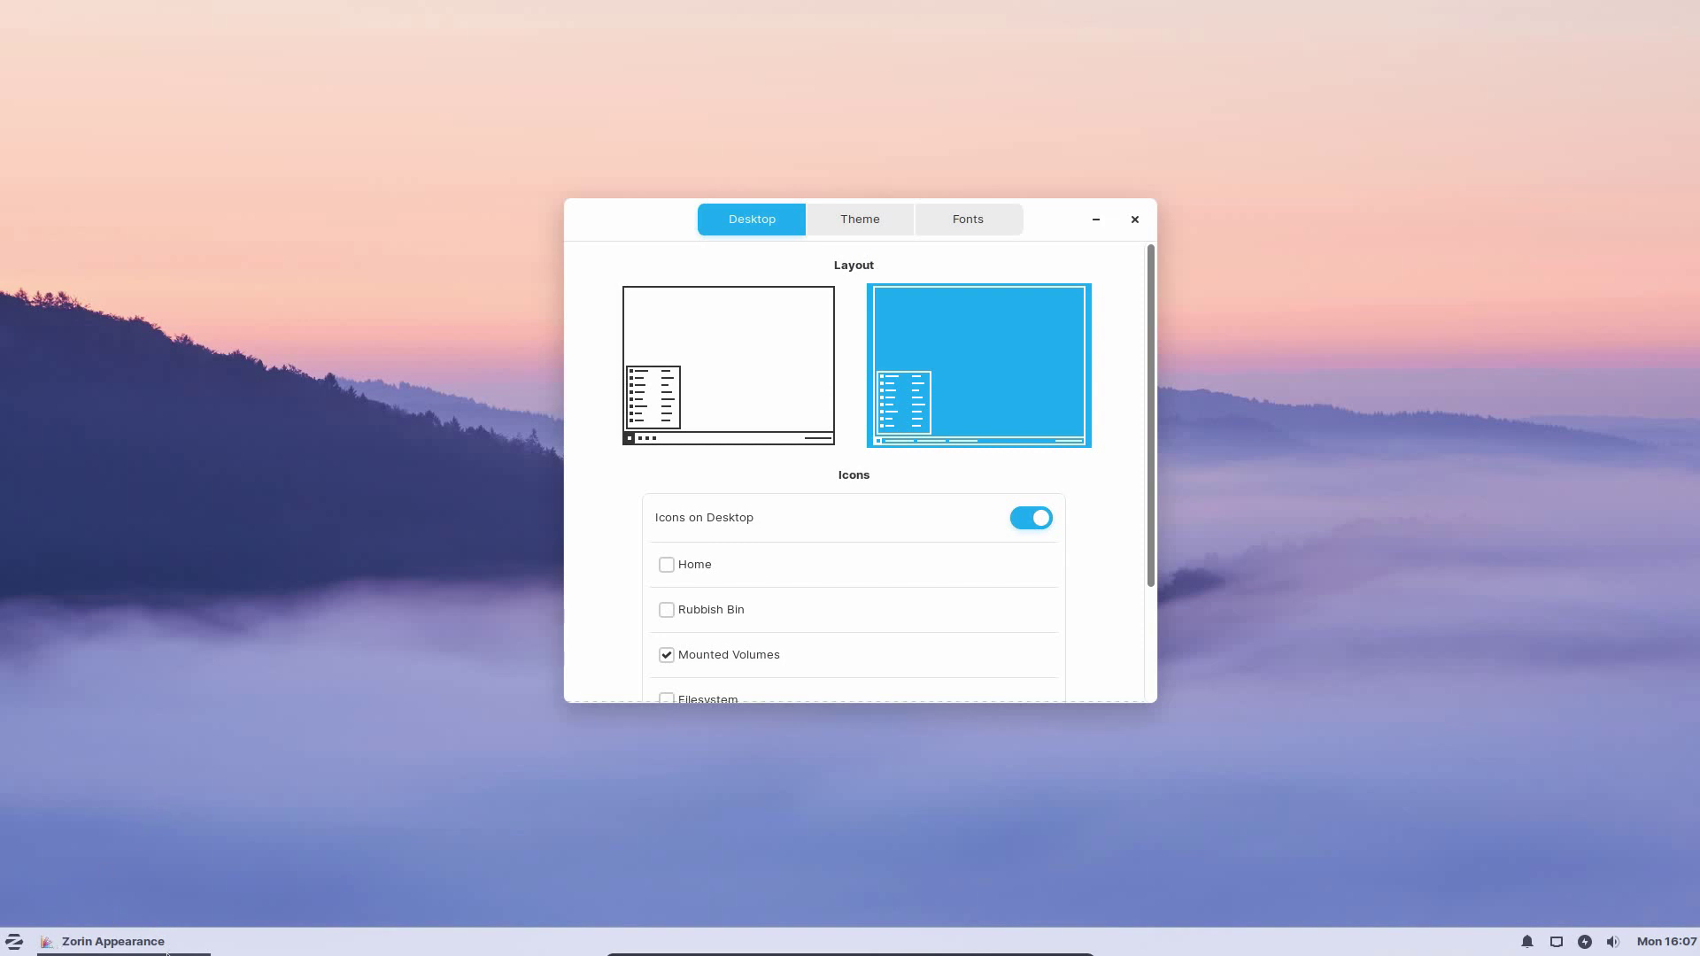
pyautogui.click(15, 940)
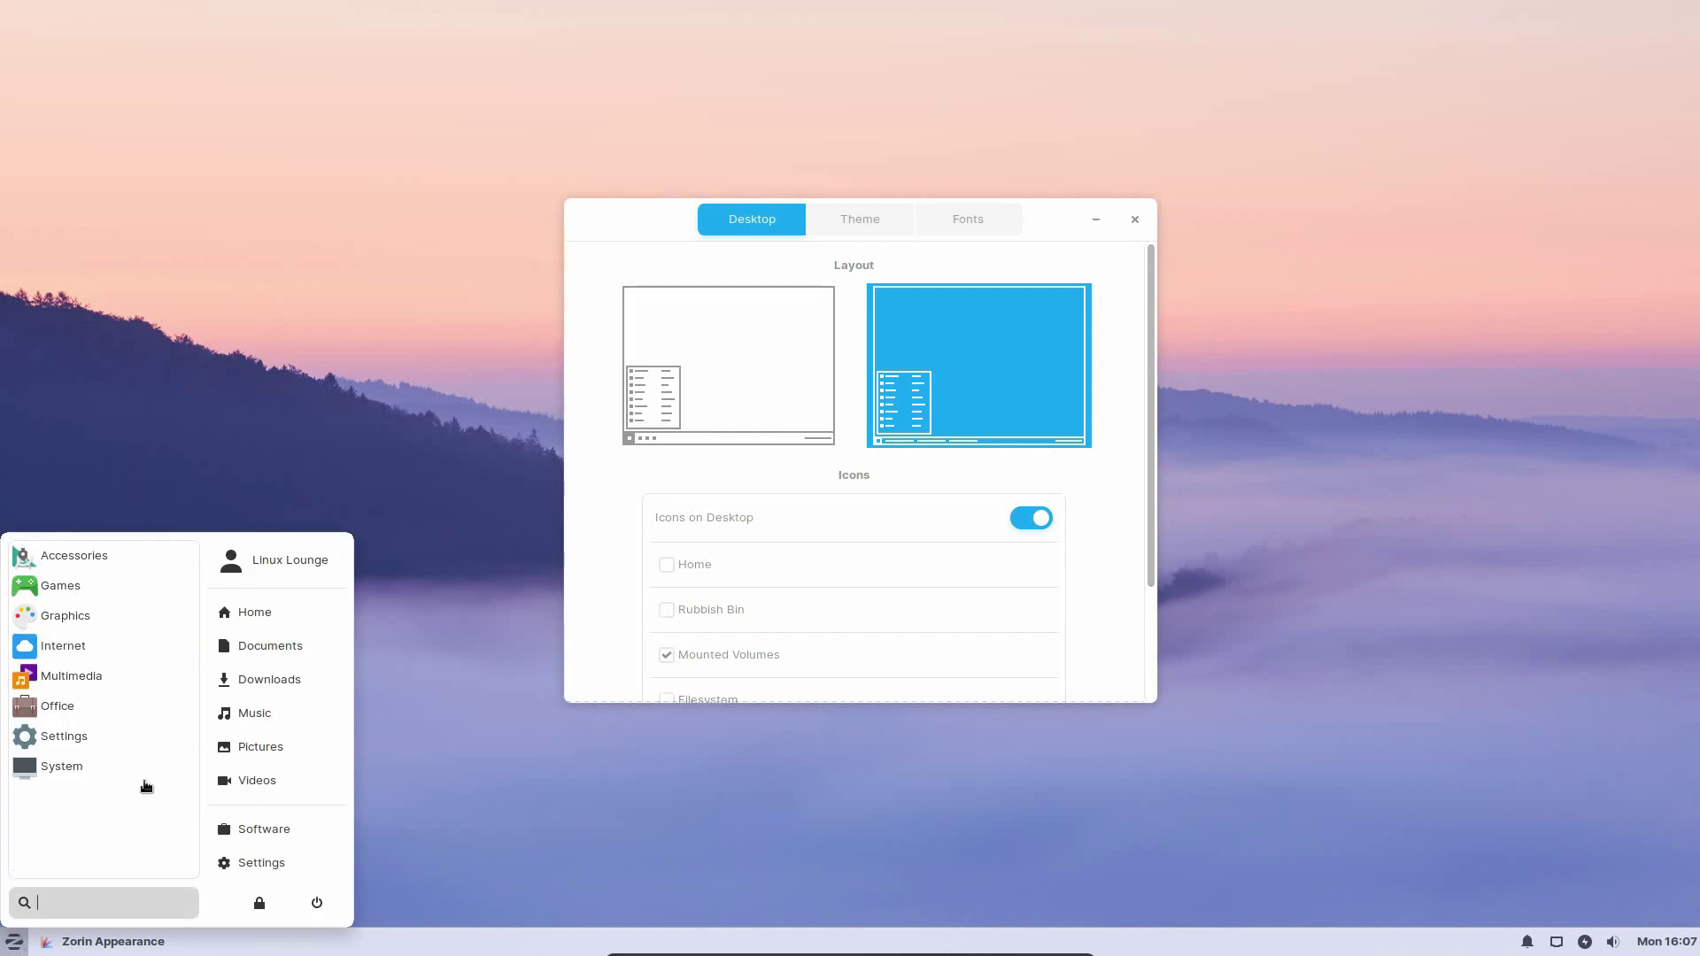
pyautogui.click(647, 435)
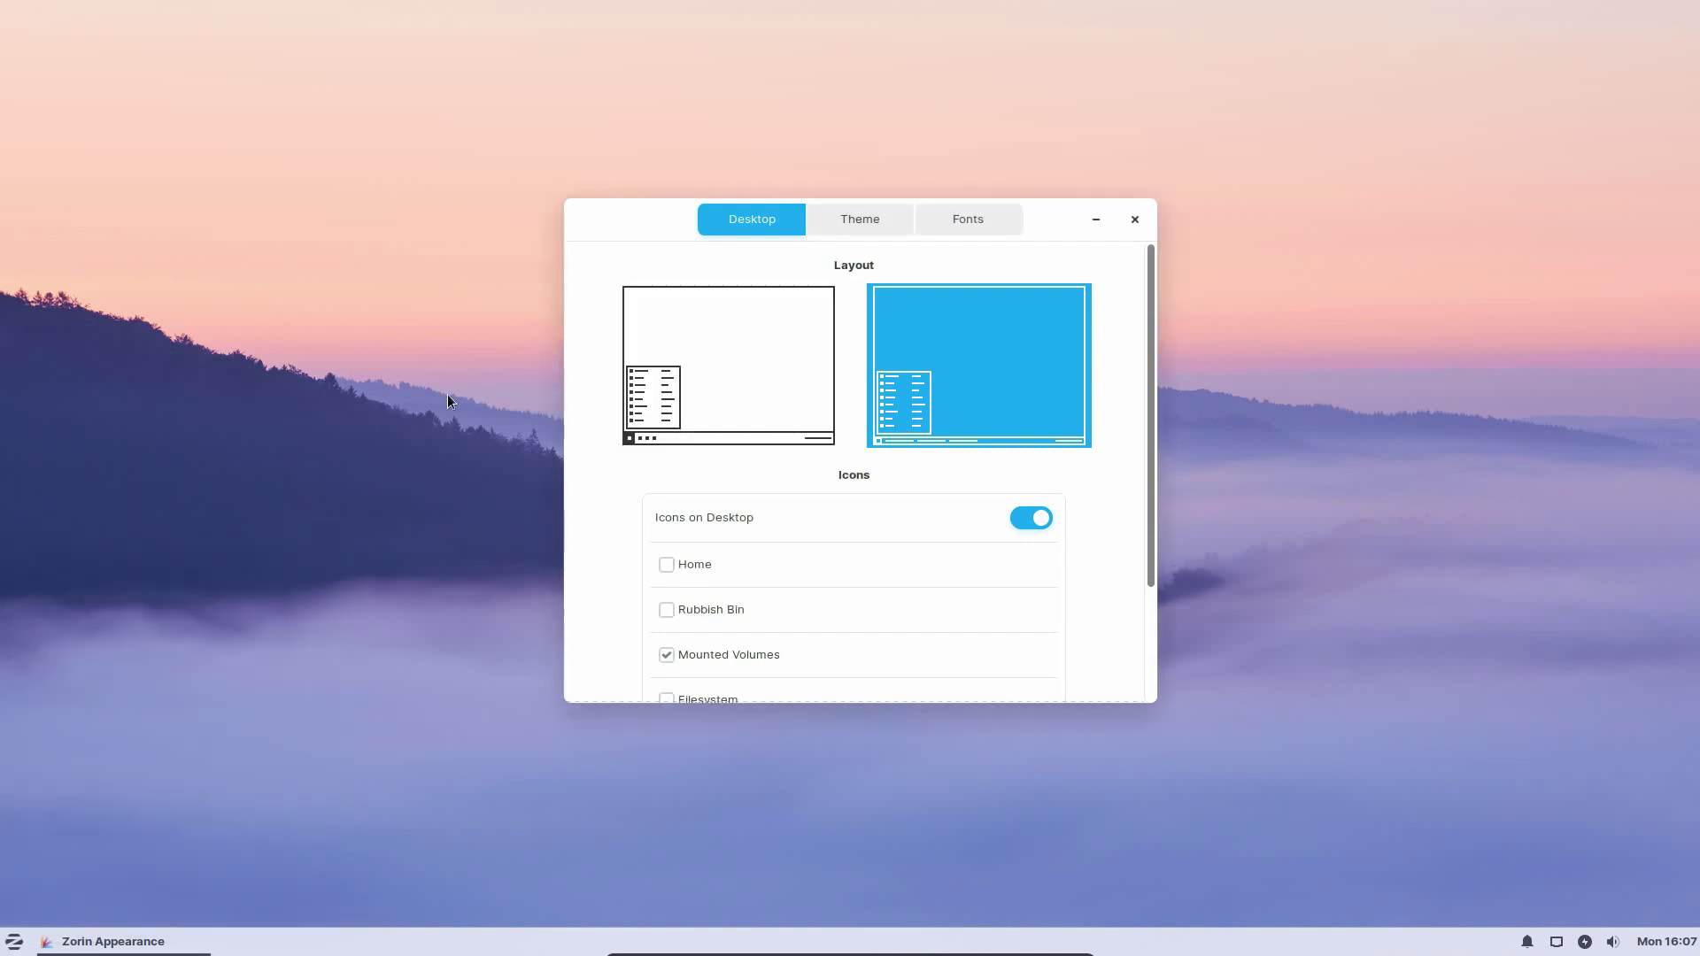
pyautogui.click(687, 391)
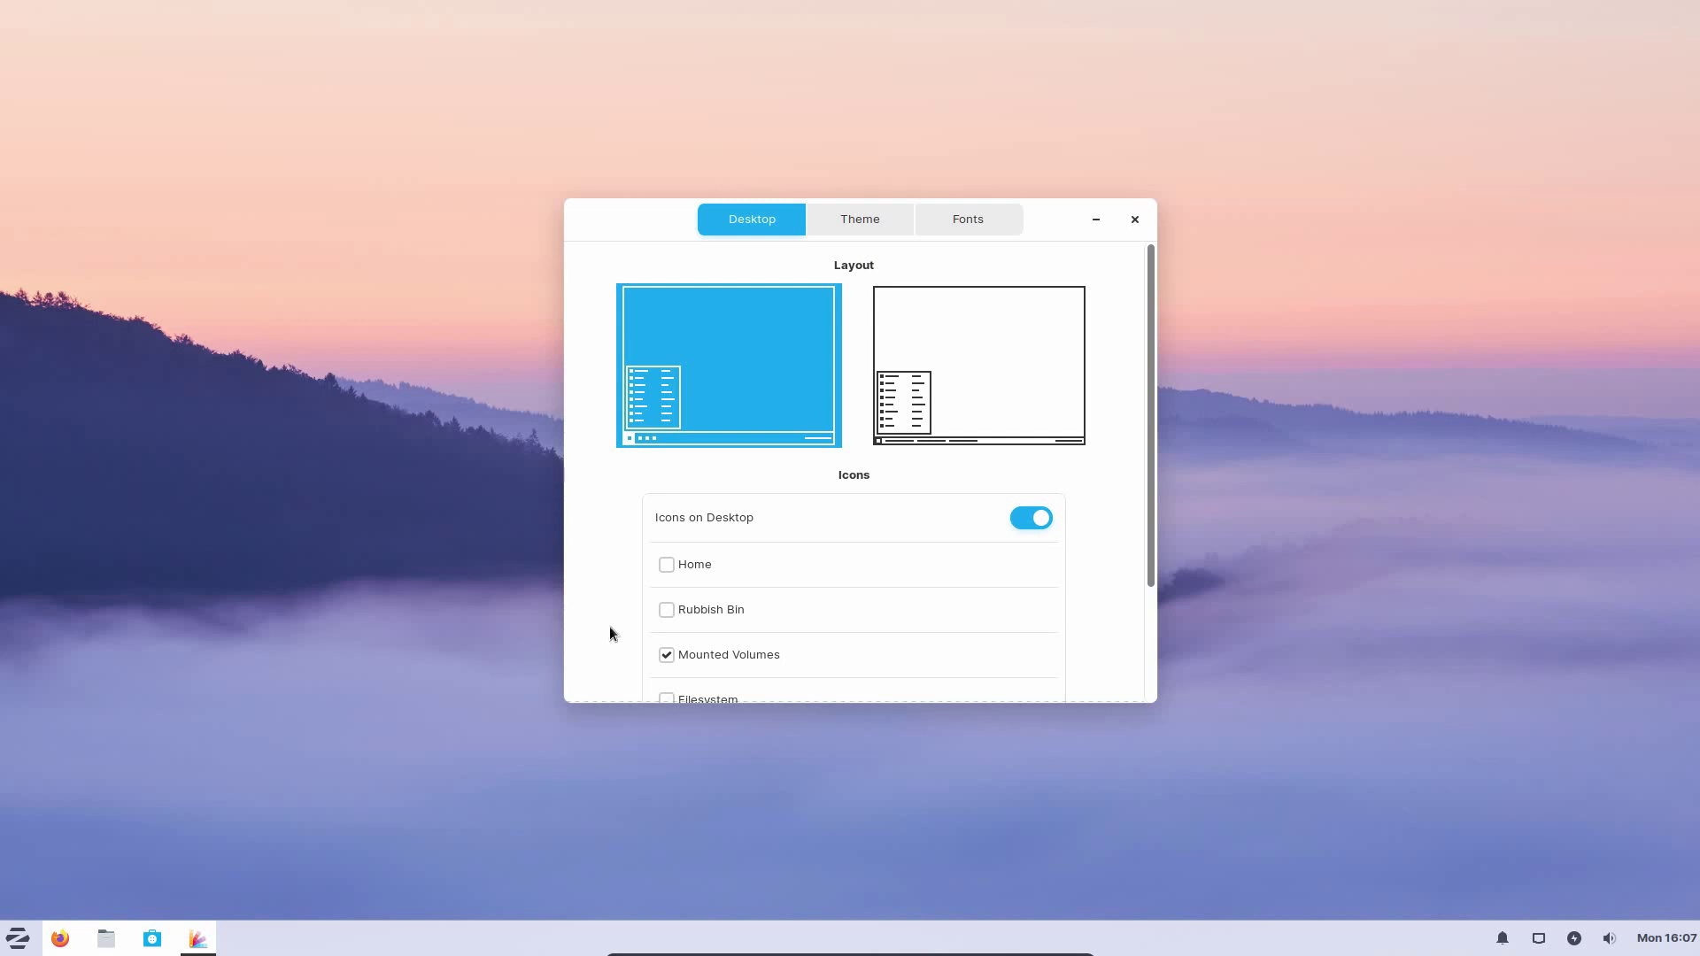
# - Move the titlebar buttons to the left and back to the right, then show the Theme settings
pyautogui.scroll(-3, 609, 632)
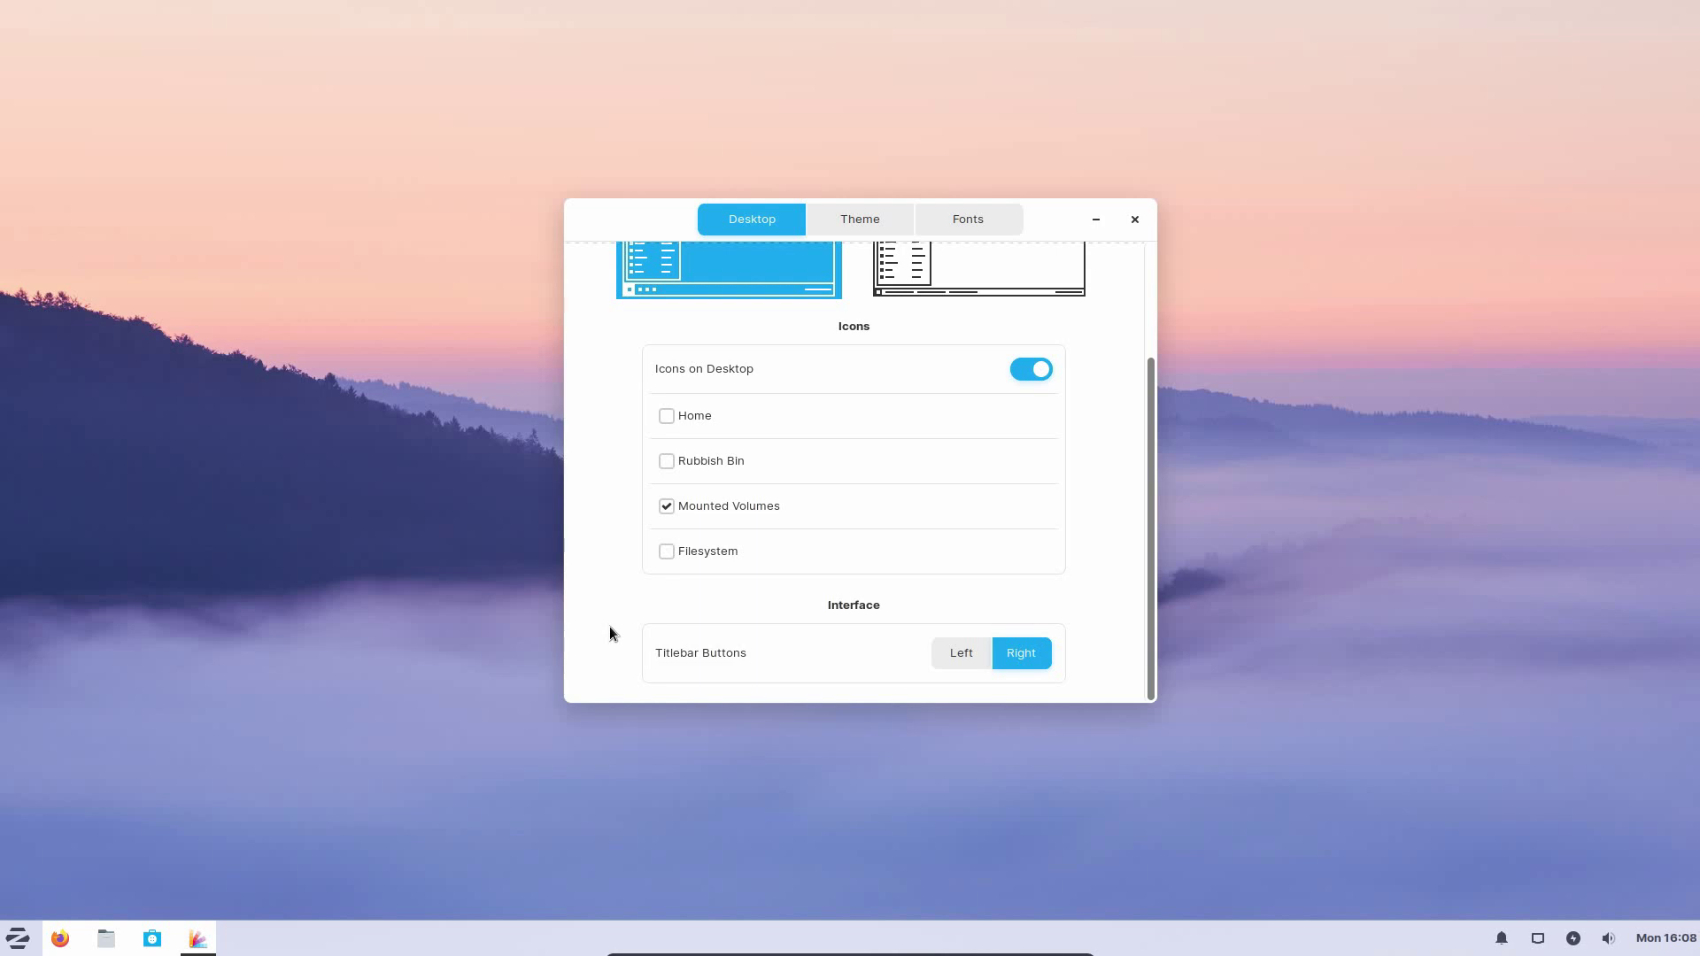
pyautogui.click(970, 652)
pyautogui.click(1050, 652)
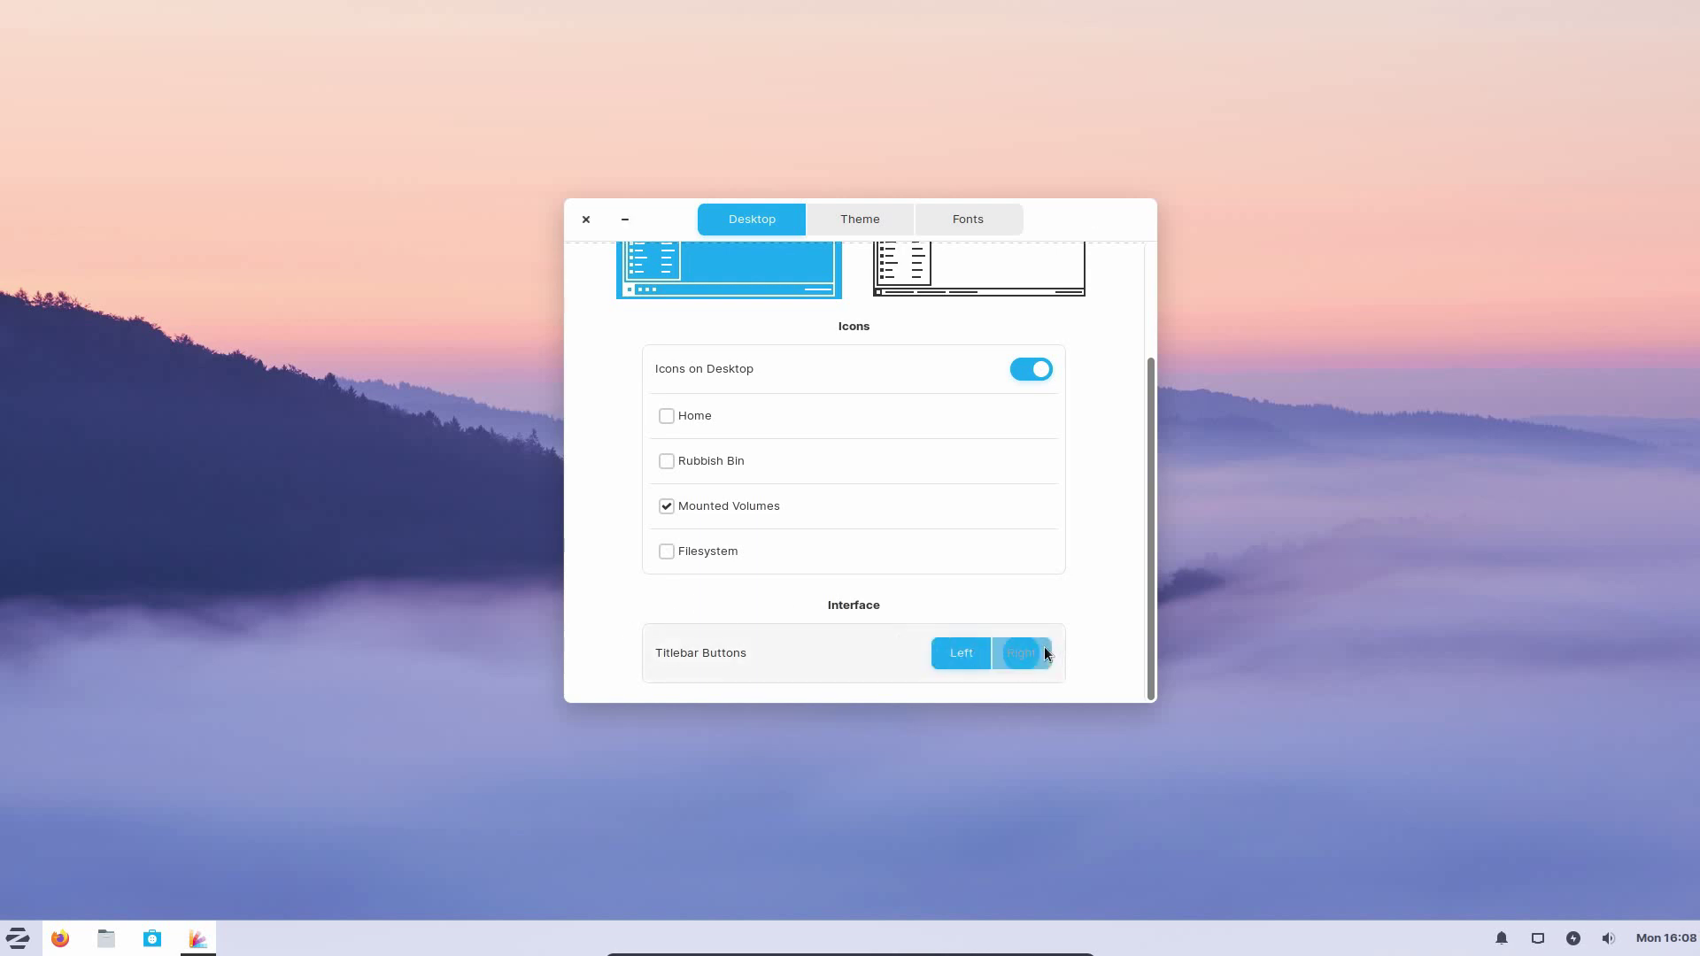
pyautogui.click(845, 227)
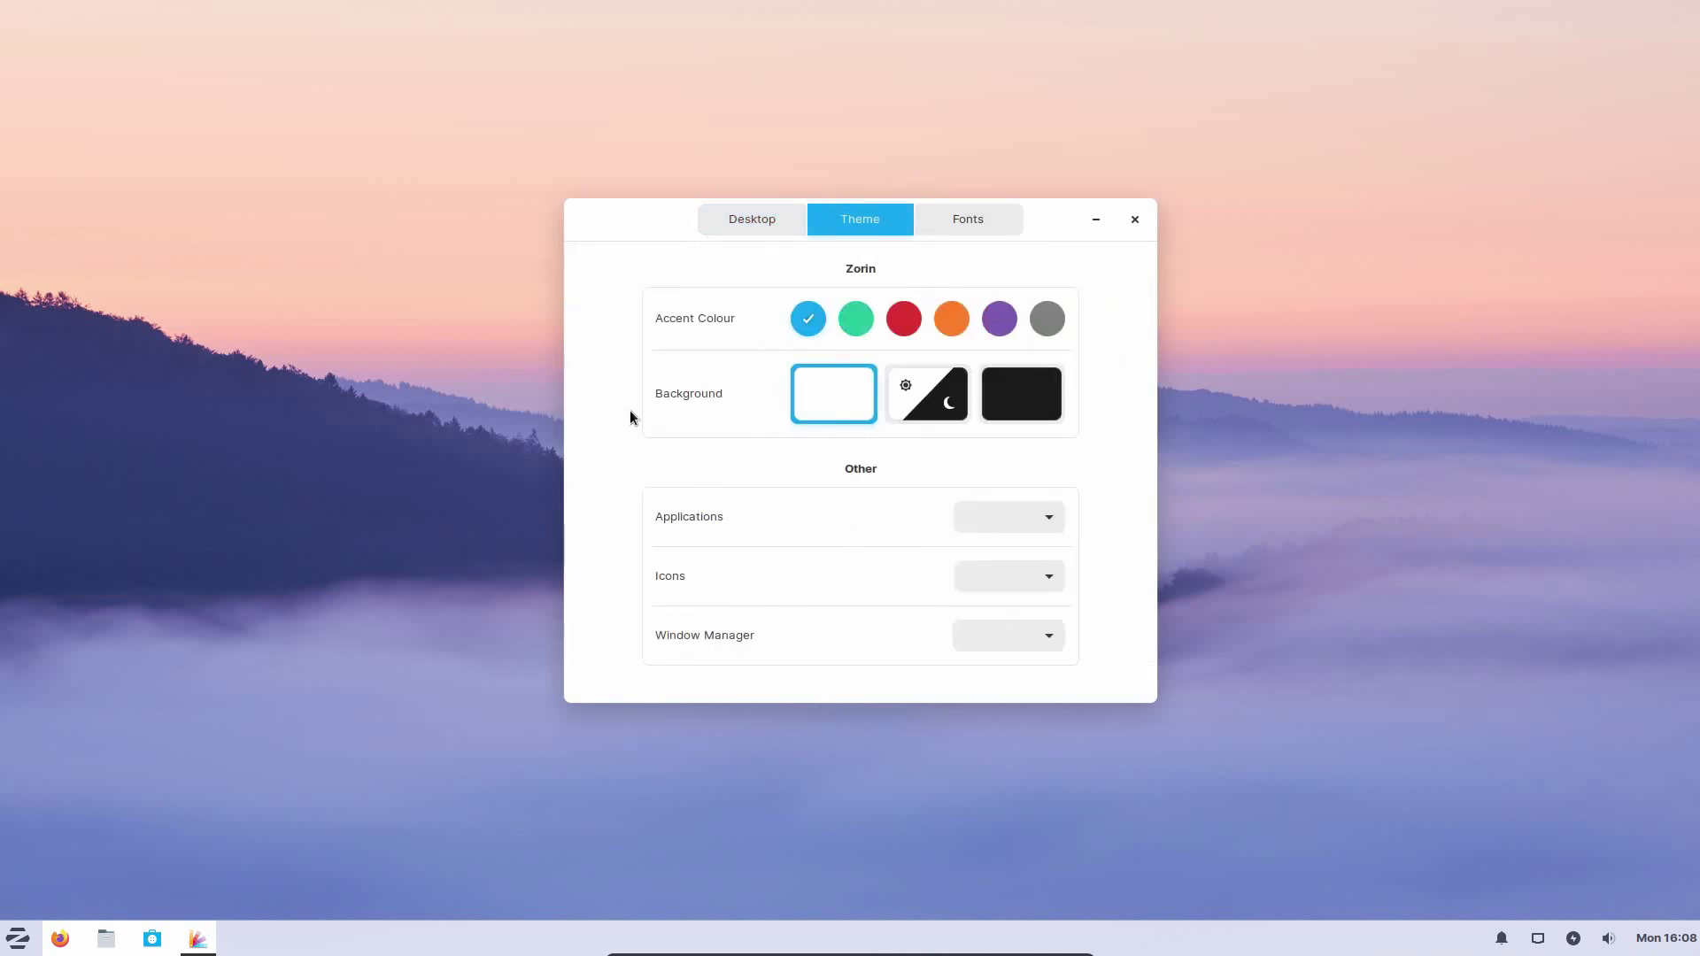
# - Choose the orange accent colour and place the home-folder file manager beside Zorin Appearance
pyautogui.click(905, 320)
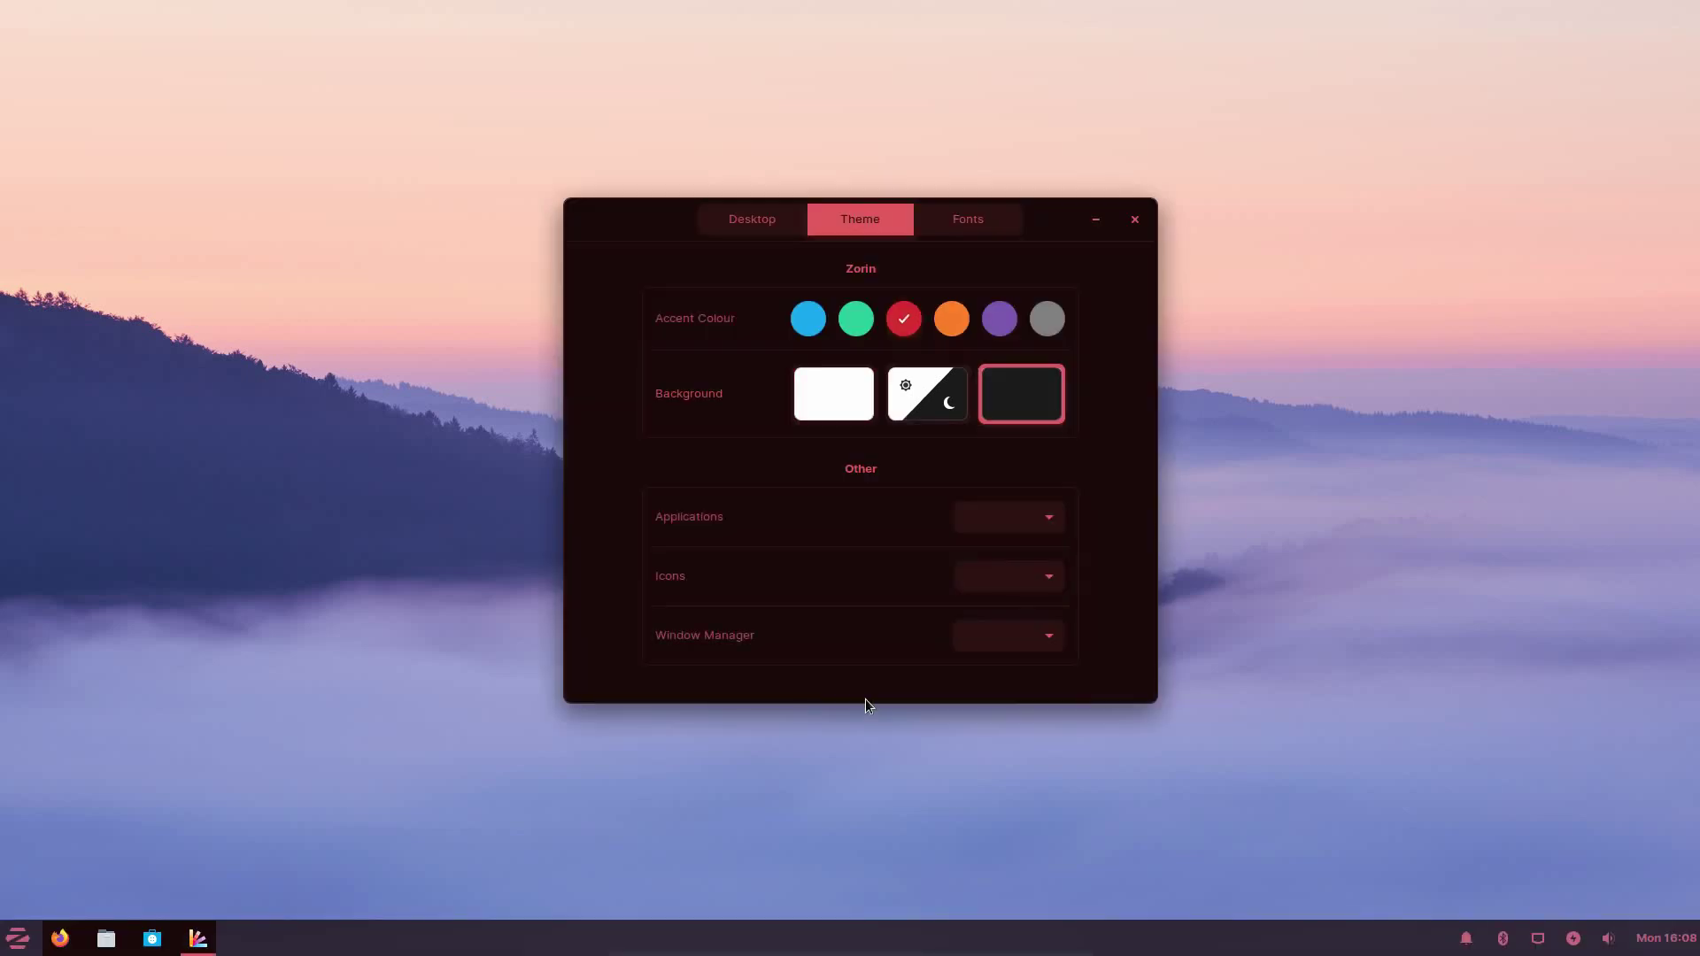
pyautogui.moveTo(673, 209); pyautogui.dragTo(495, 205)
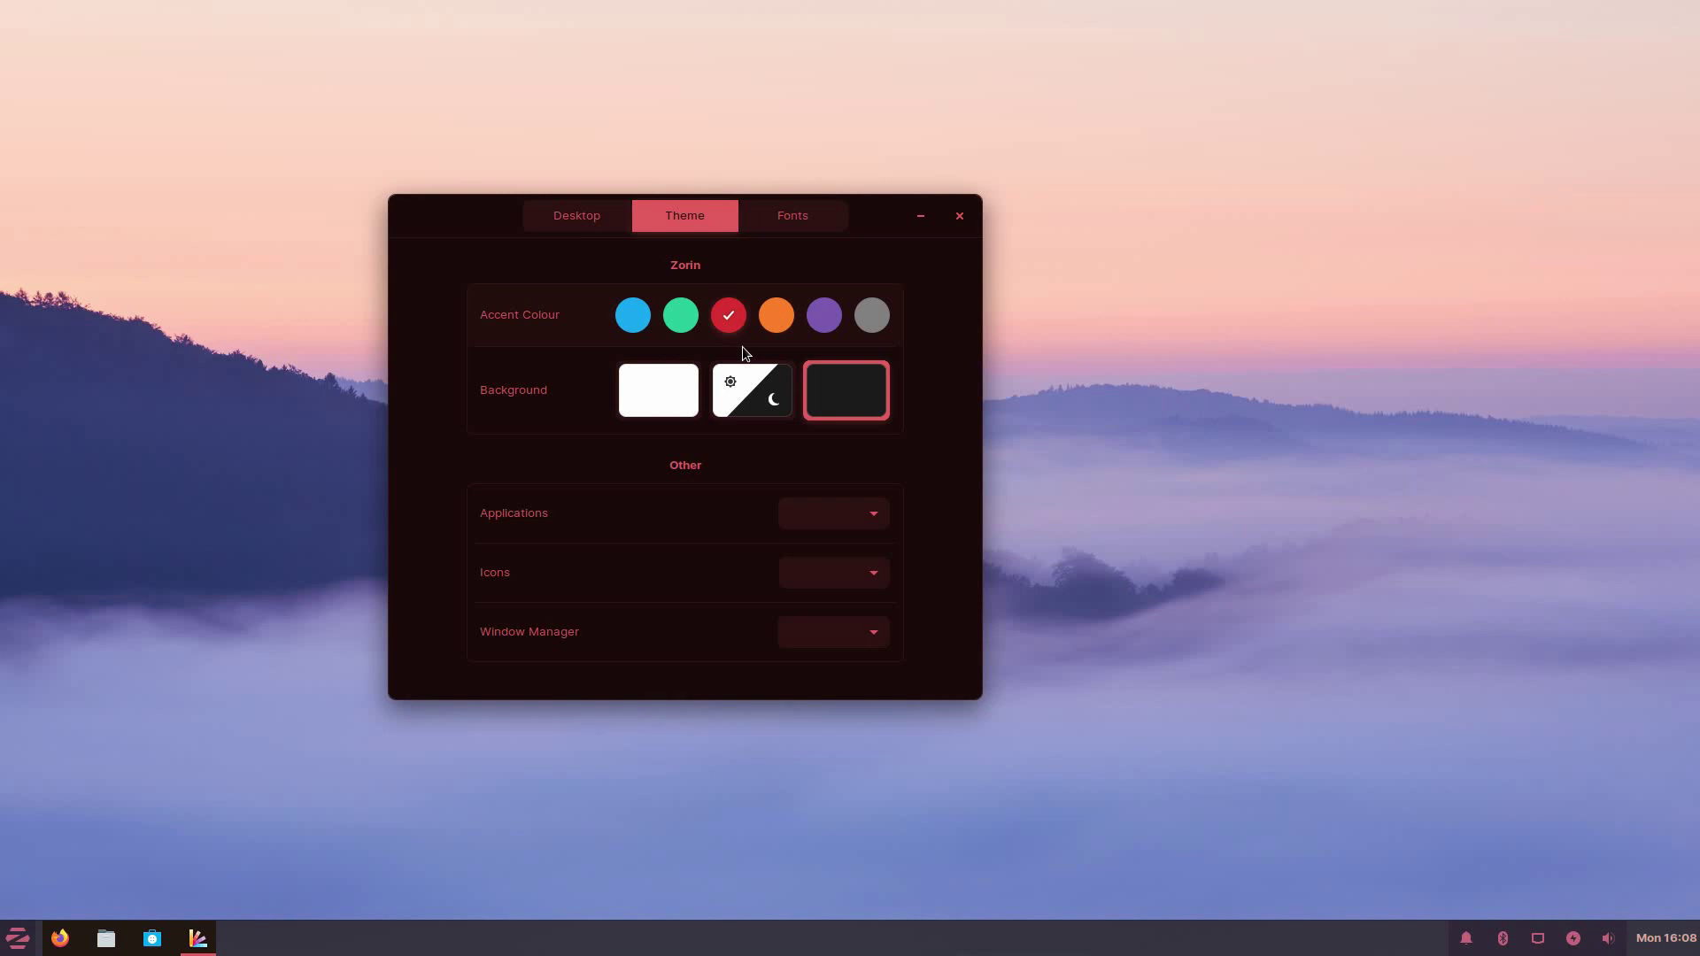
pyautogui.moveTo(475, 191); pyautogui.dragTo(440, 277)
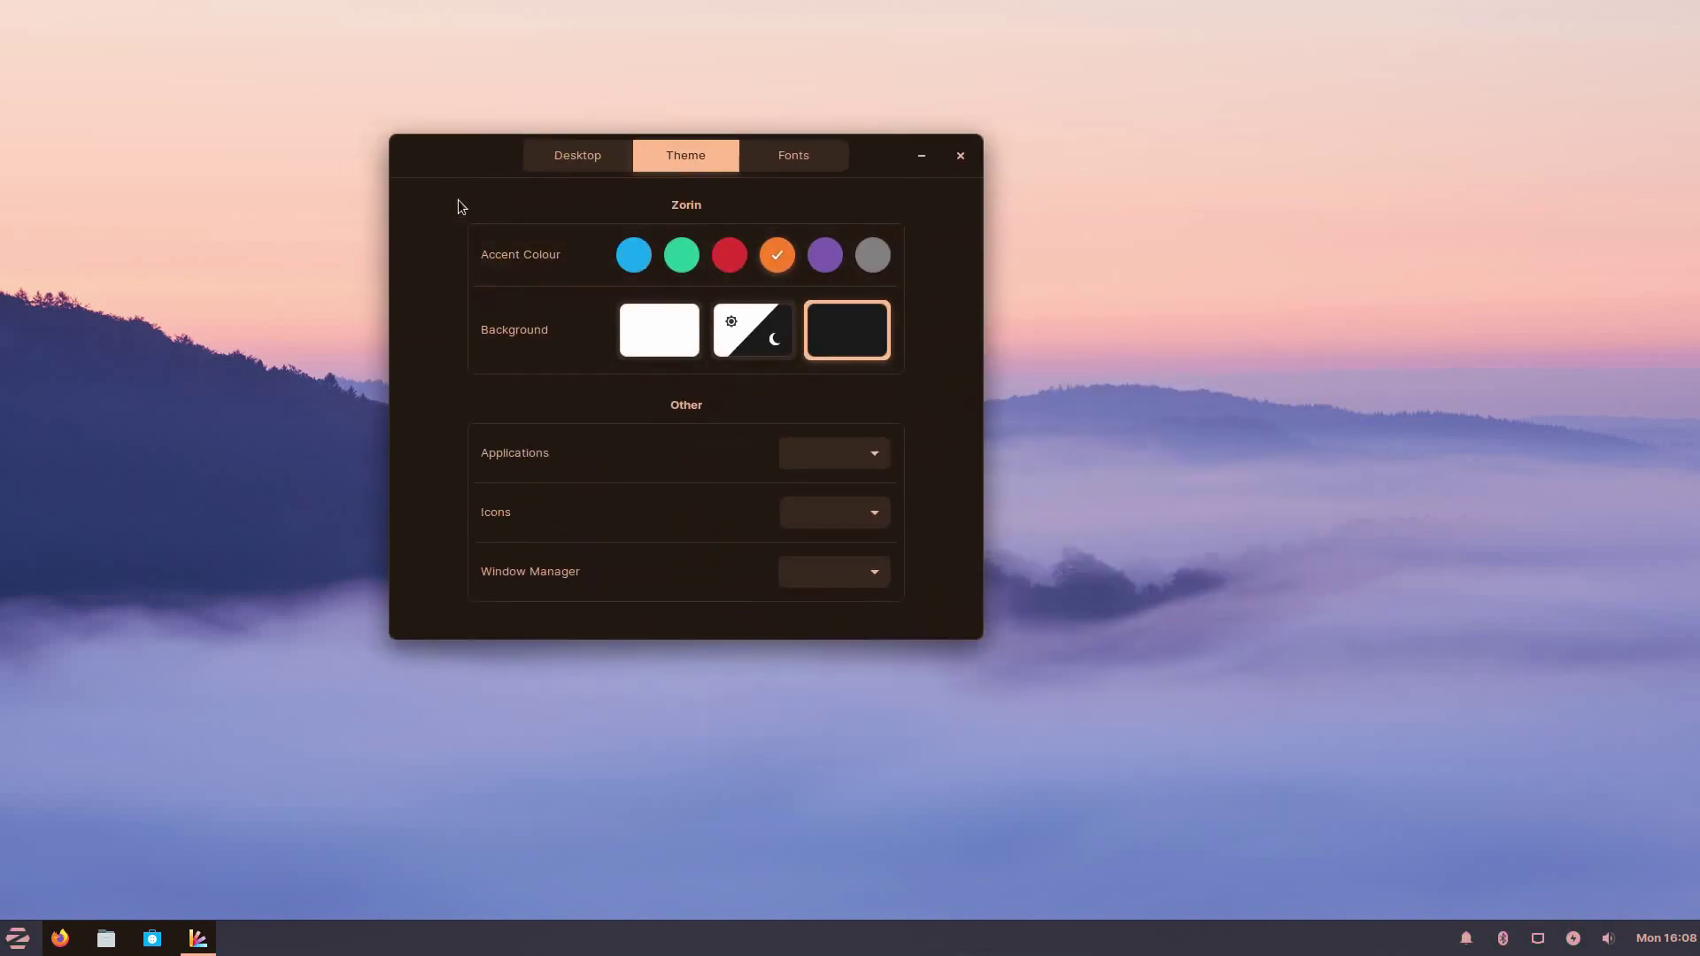
pyautogui.click(106, 937)
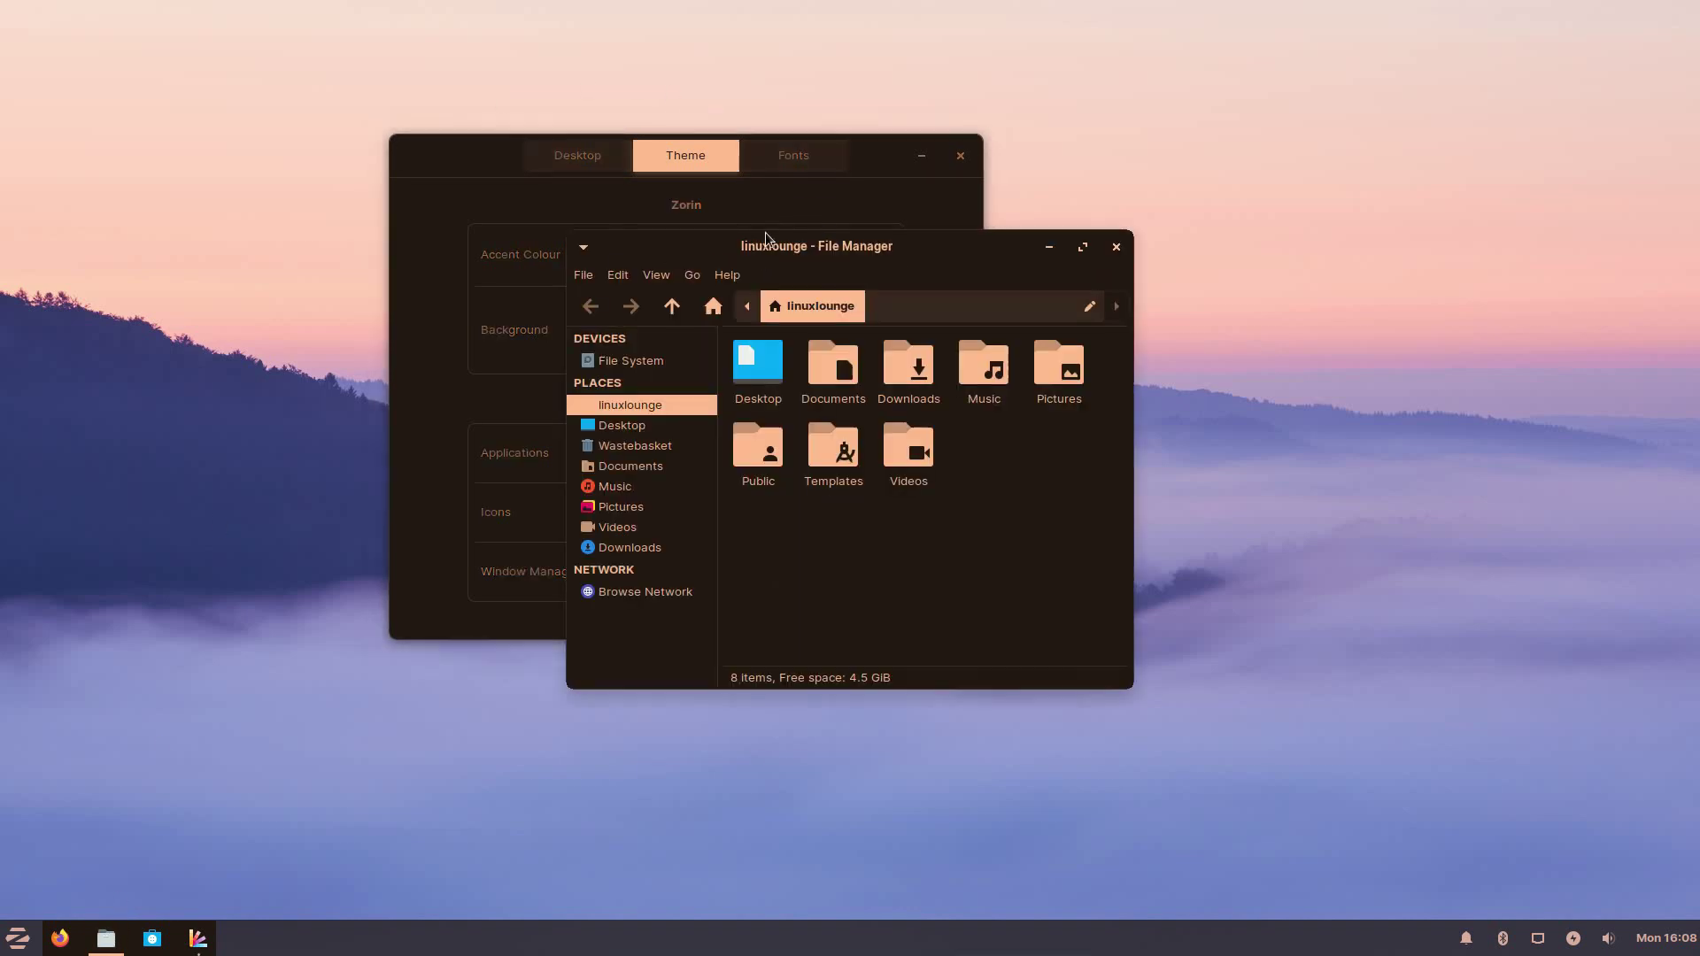
pyautogui.moveTo(765, 239); pyautogui.dragTo(964, 246)
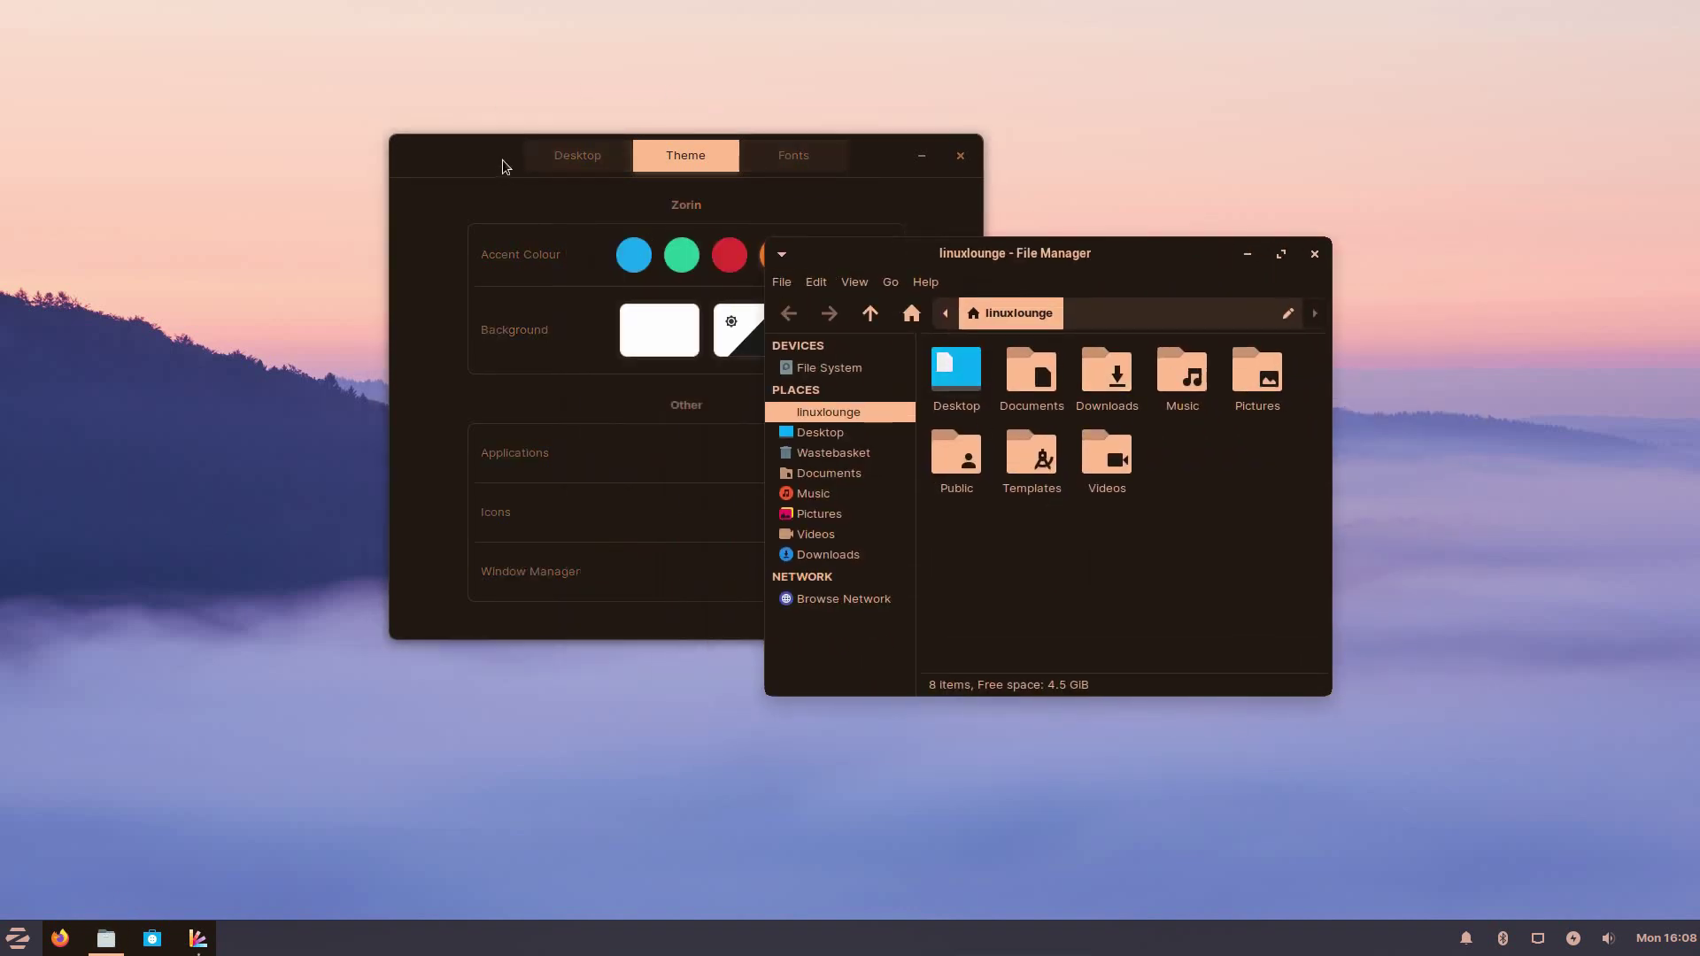
pyautogui.moveTo(502, 165); pyautogui.dragTo(384, 212)
pyautogui.moveTo(1052, 260); pyautogui.dragTo(1170, 269)
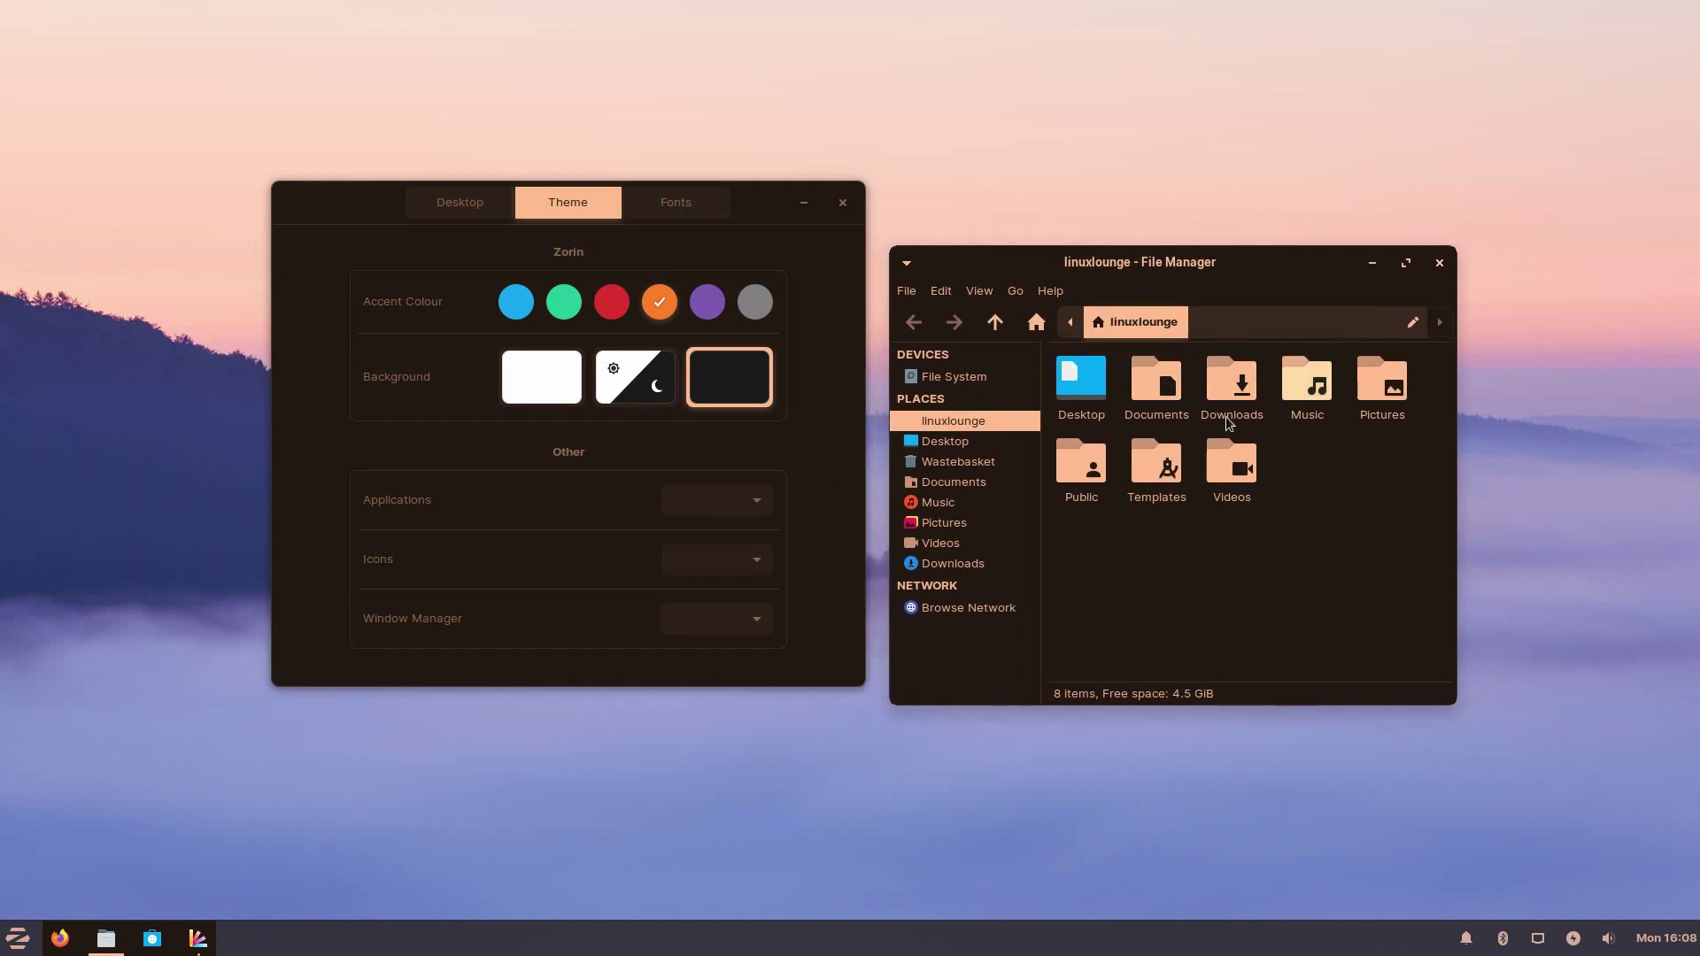
pyautogui.click(365, 482)
# - Look through the application, icon and window manager theme lists without changing them
pyautogui.click(706, 503)
pyautogui.click(523, 561)
pyautogui.click(695, 563)
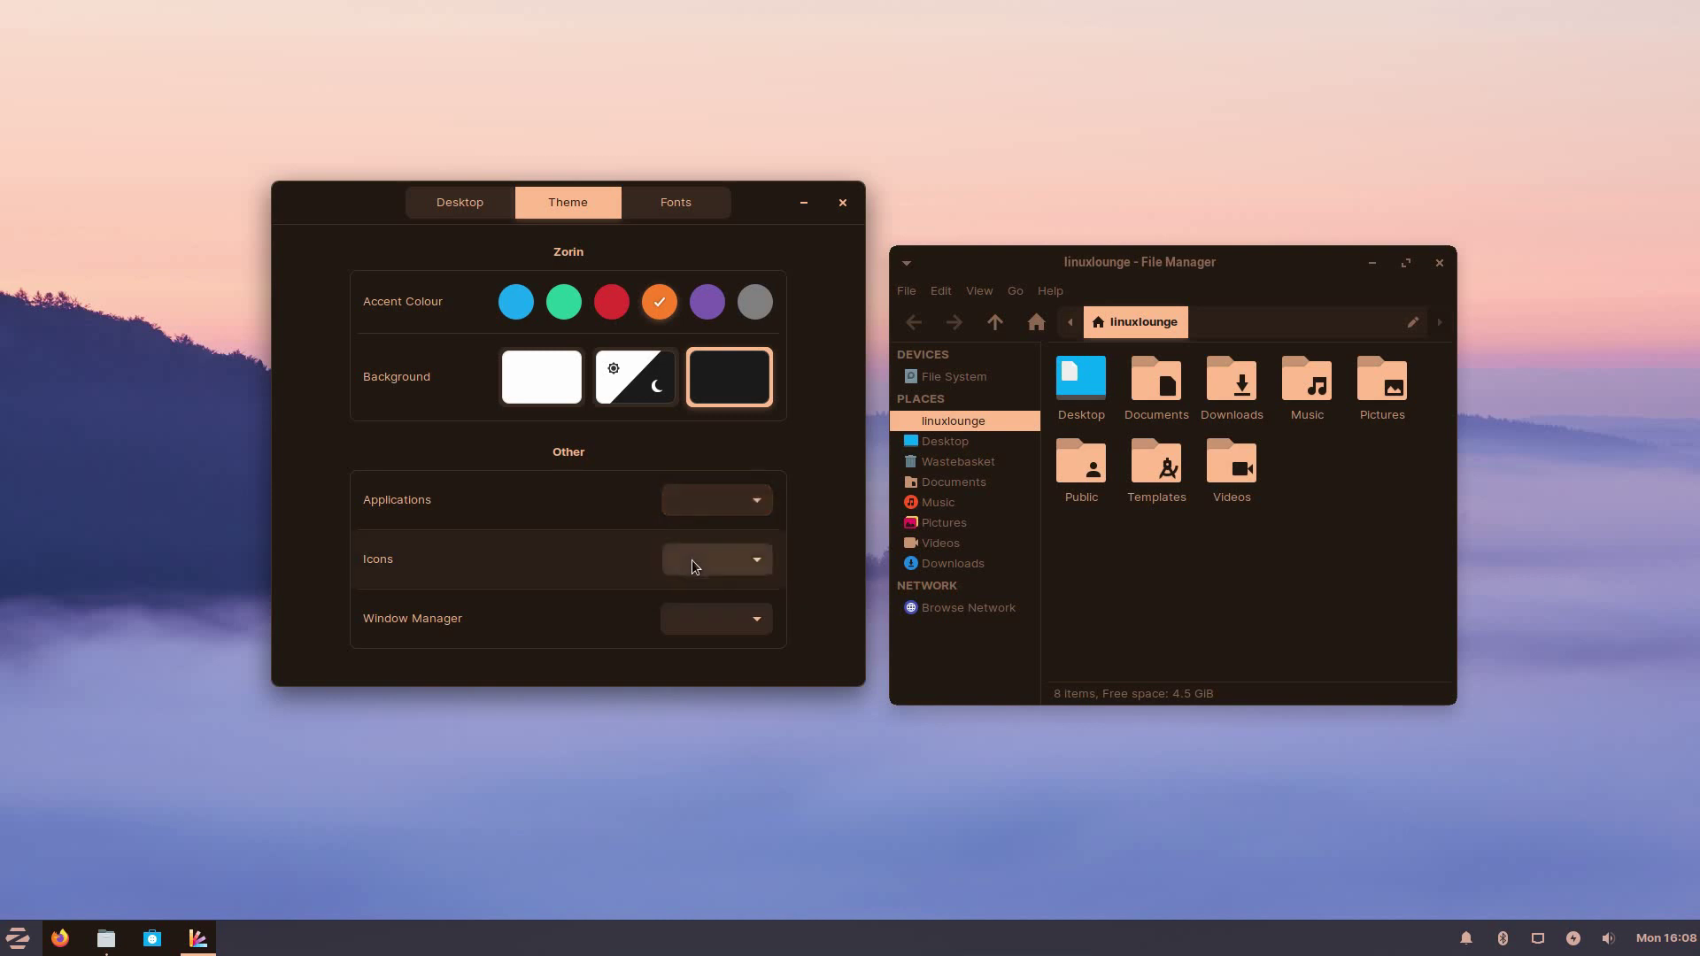
pyautogui.click(487, 555)
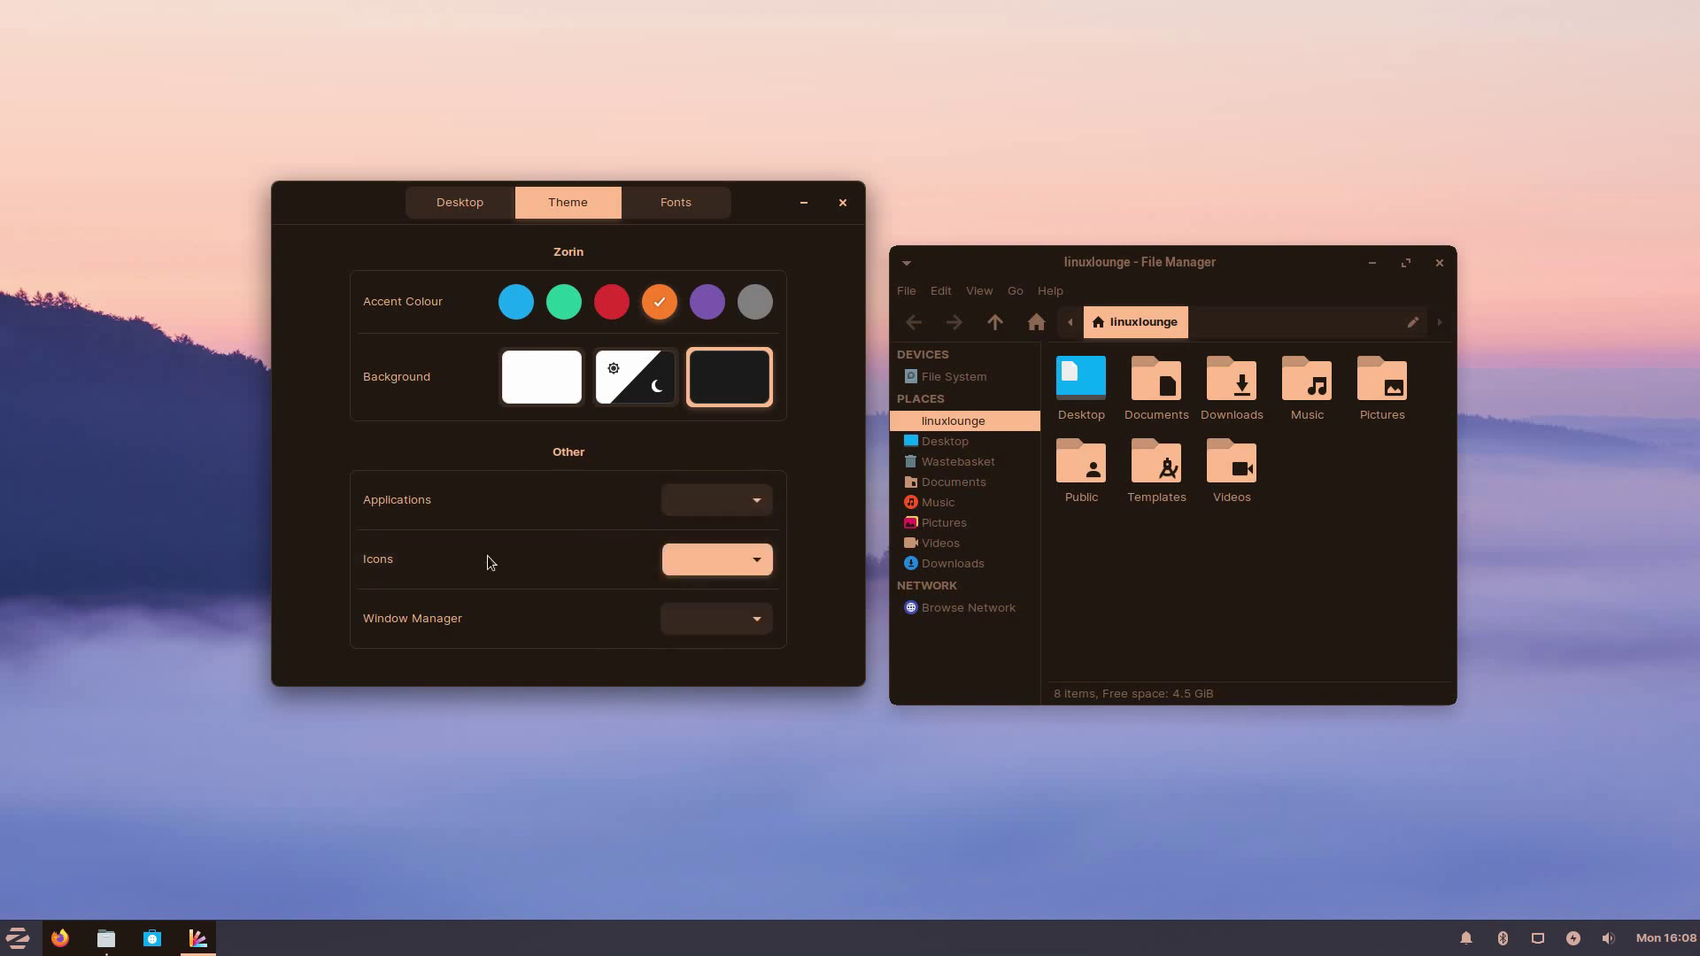
pyautogui.click(719, 620)
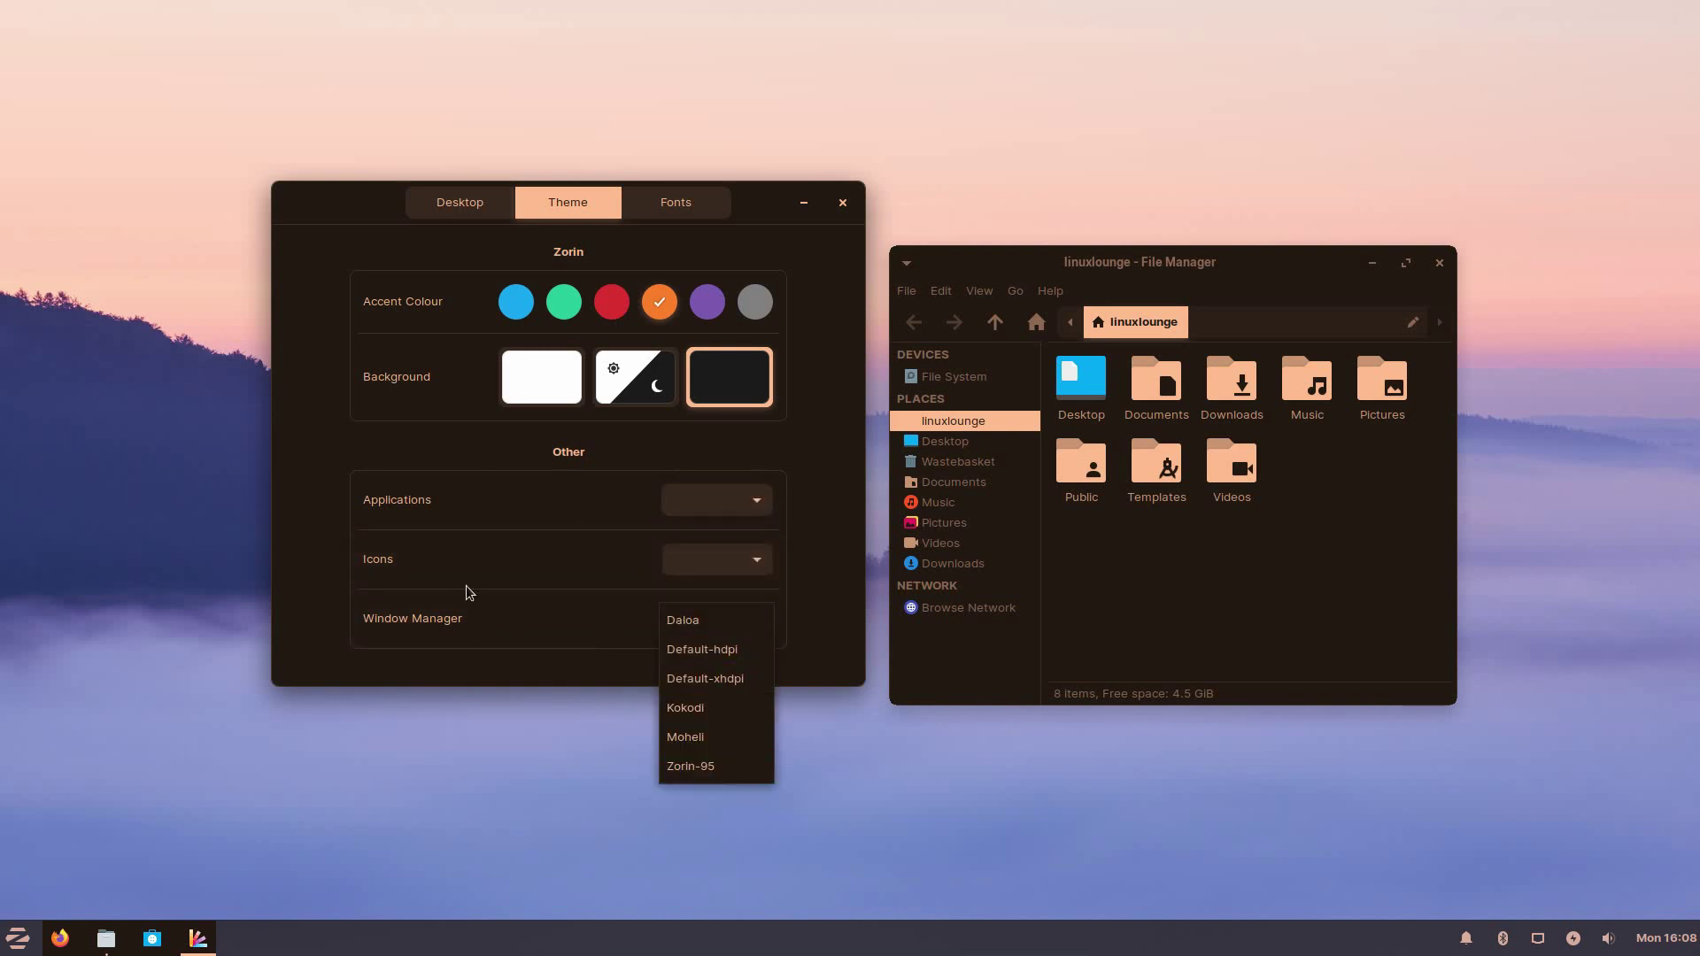
pyautogui.click(535, 522)
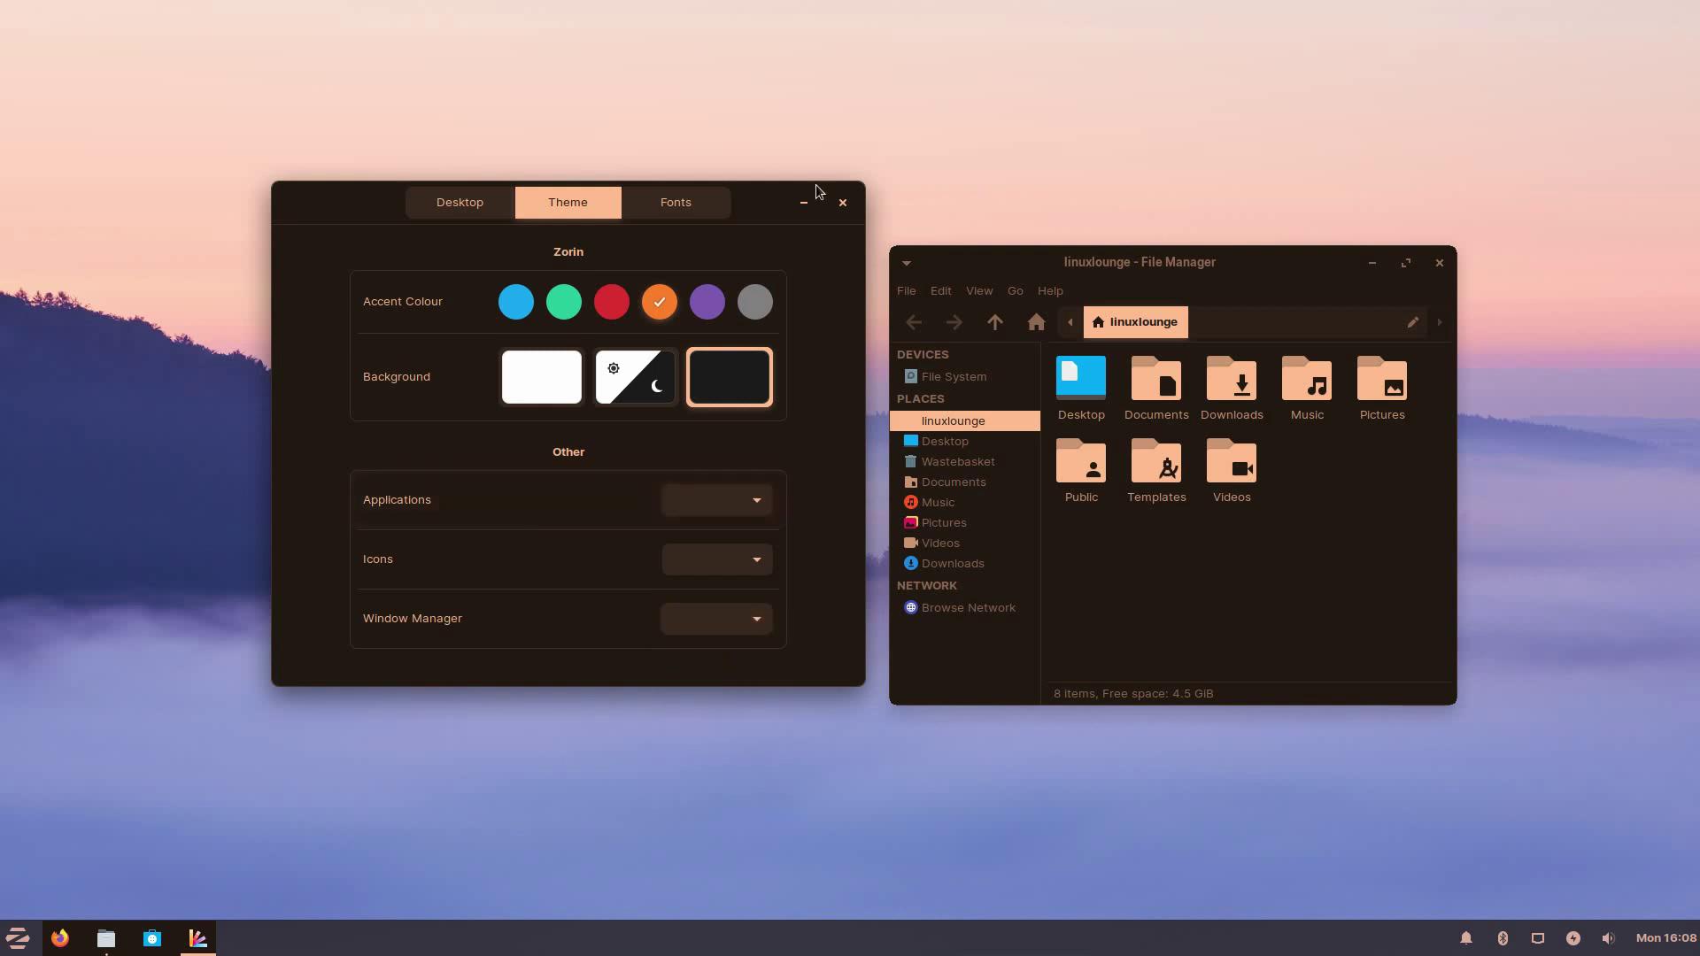
# - Check the Fonts tab and the classic Appearance style list, then close both settings windows
pyautogui.click(712, 212)
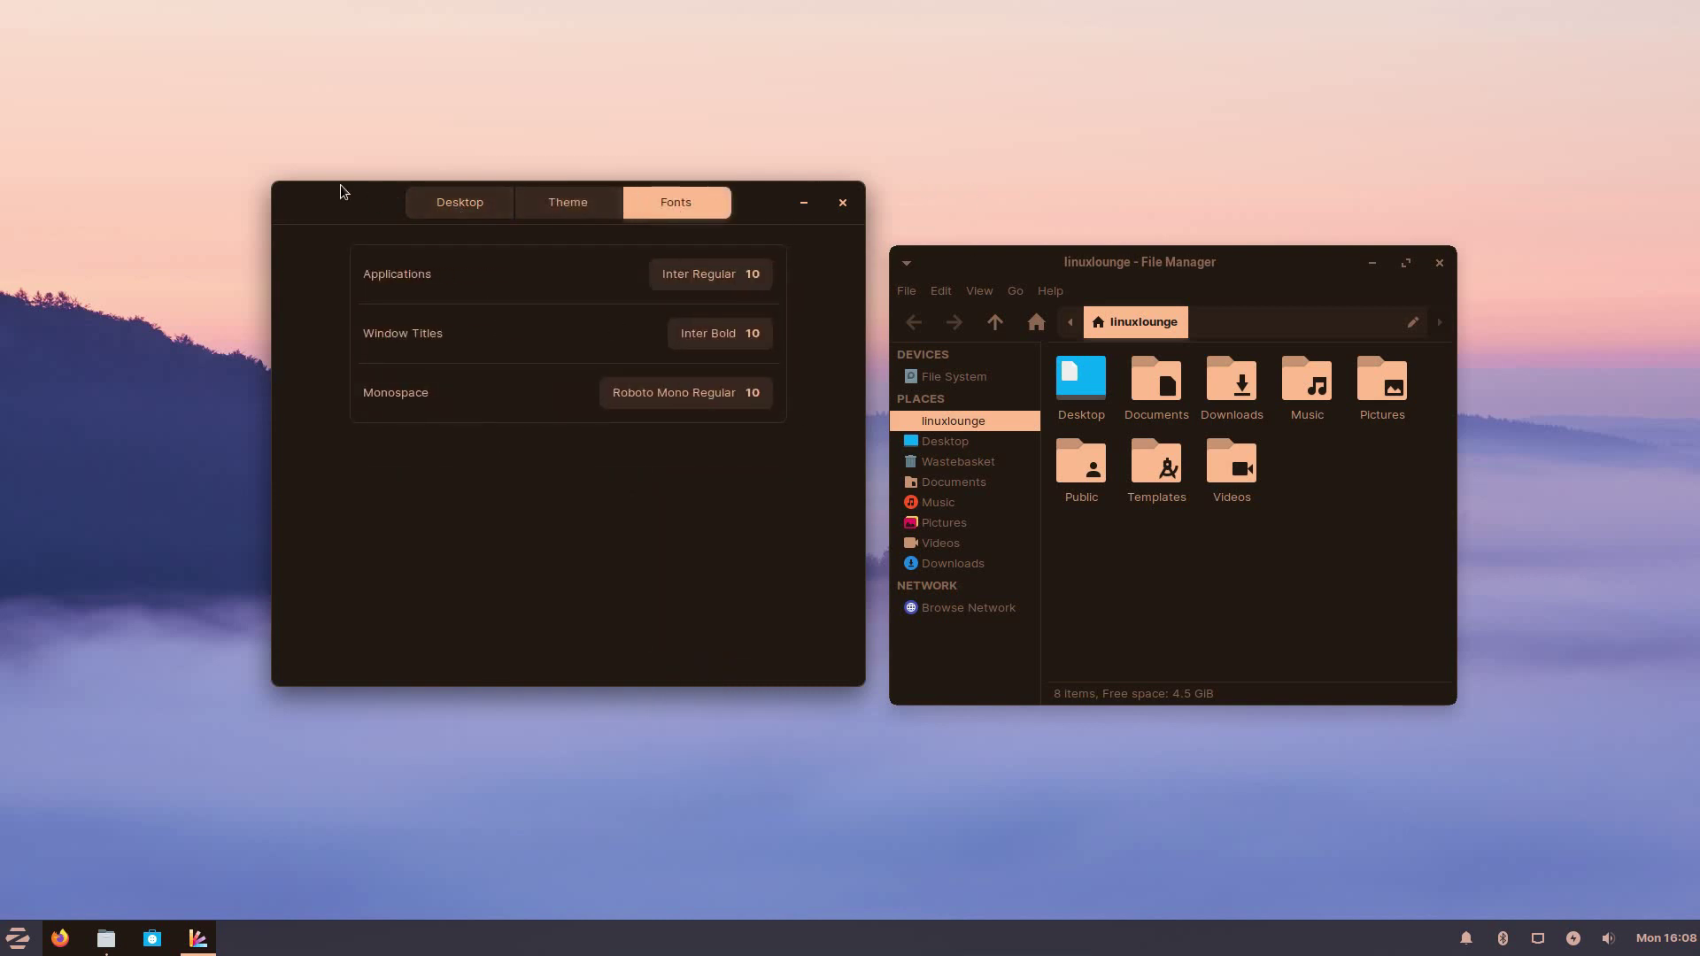
pyautogui.moveTo(340, 195)
pyautogui.mouseDown()
pyautogui.moveTo(410, 224)
pyautogui.moveTo(325, 200)
pyautogui.mouseUp()
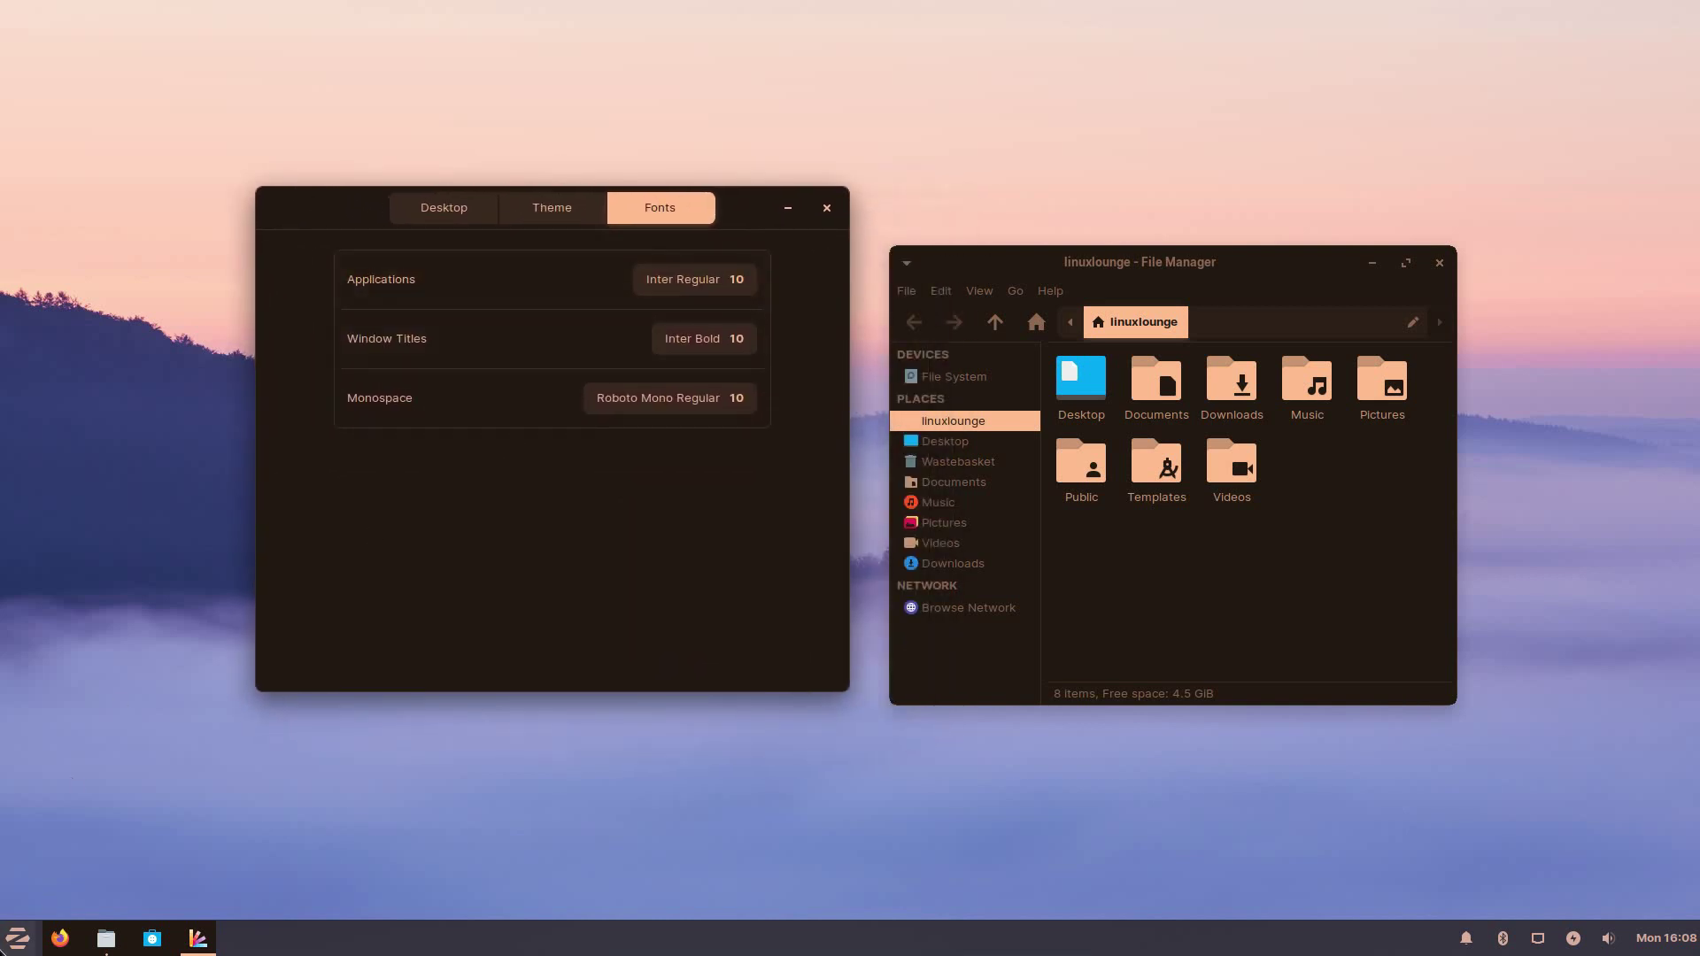
pyautogui.click(17, 937)
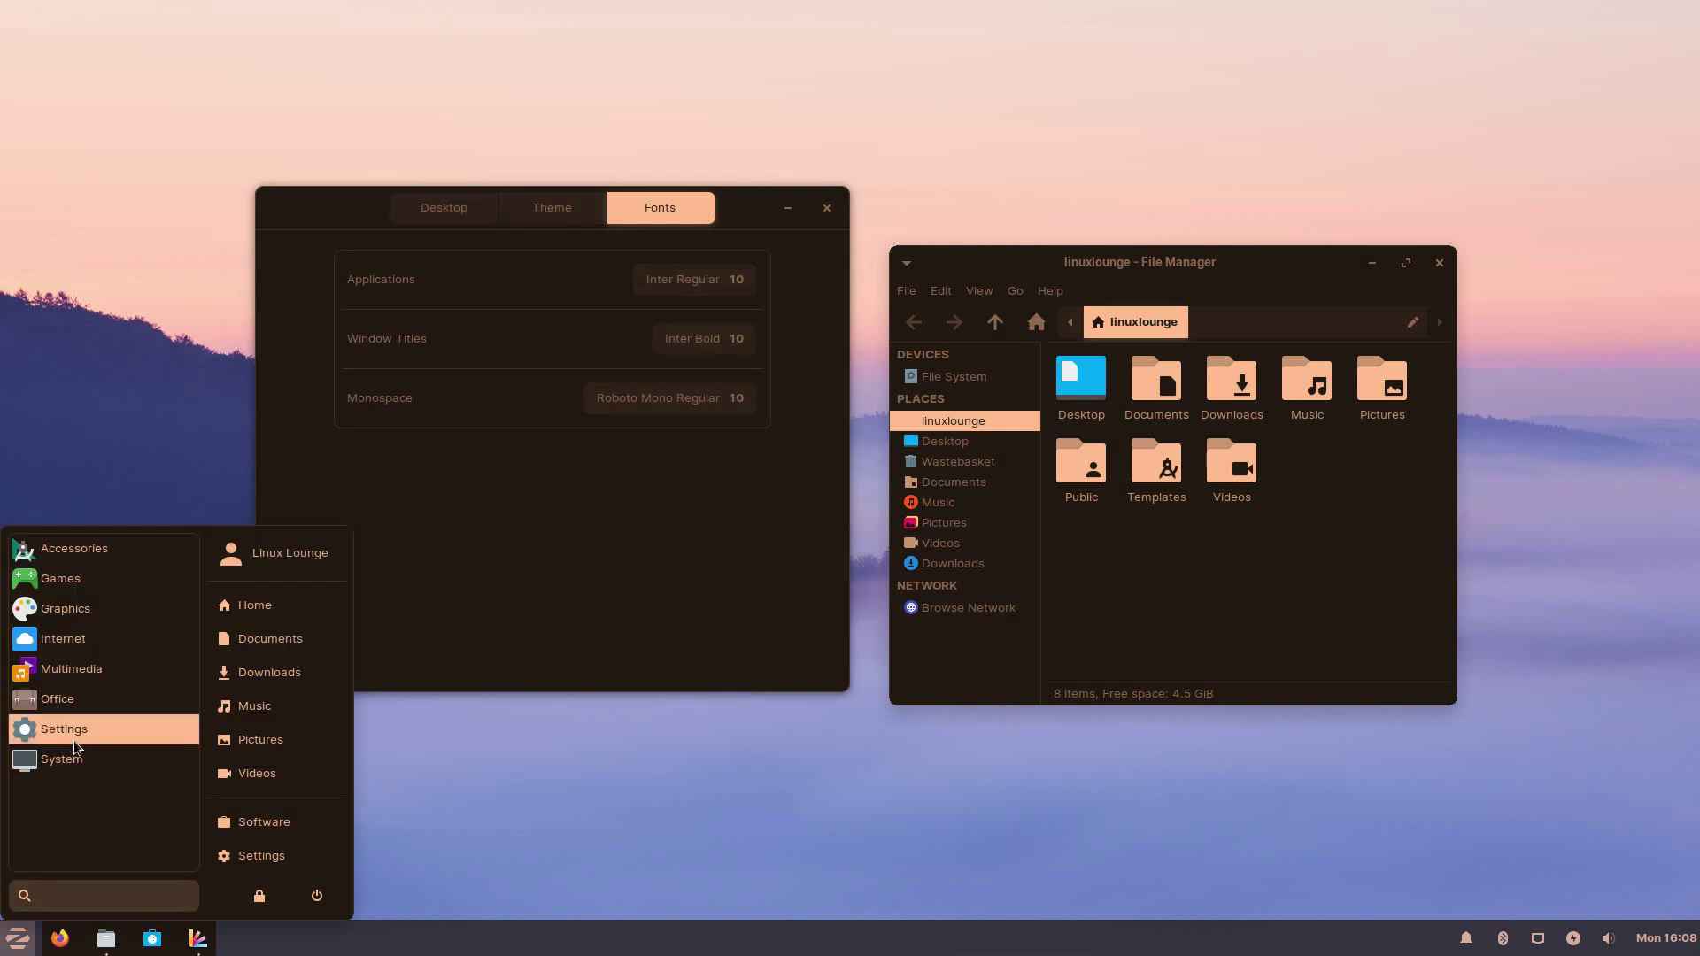
pyautogui.click(83, 771)
pyautogui.click(110, 641)
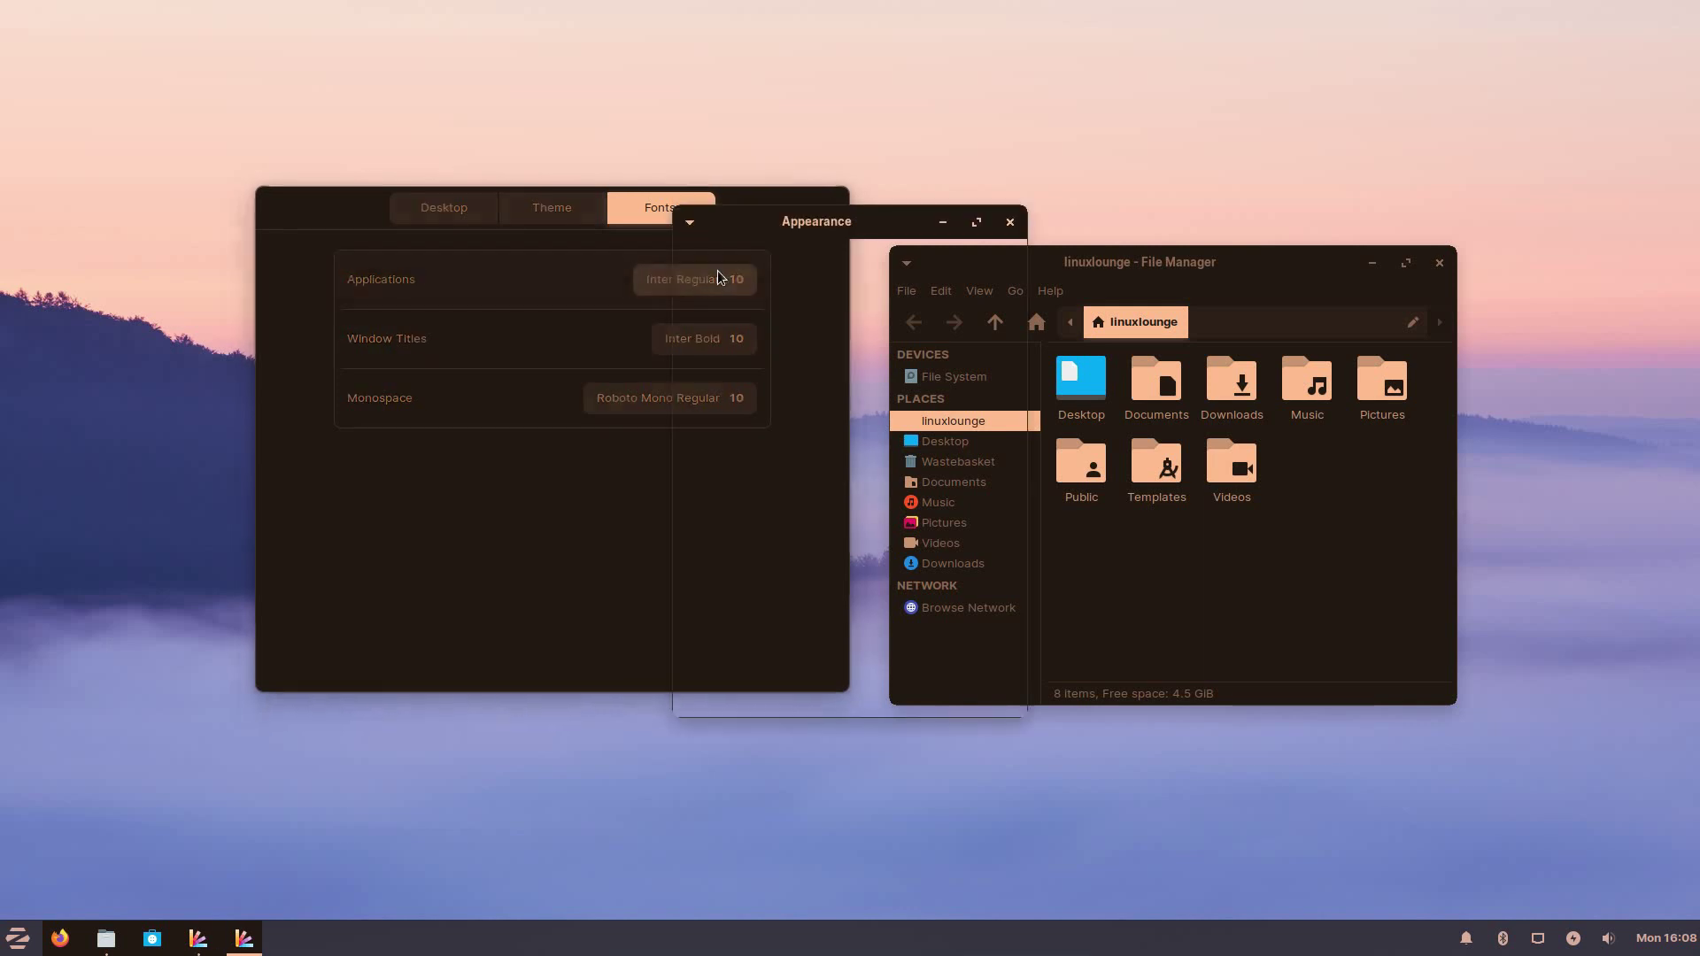
pyautogui.moveTo(782, 230); pyautogui.dragTo(567, 187)
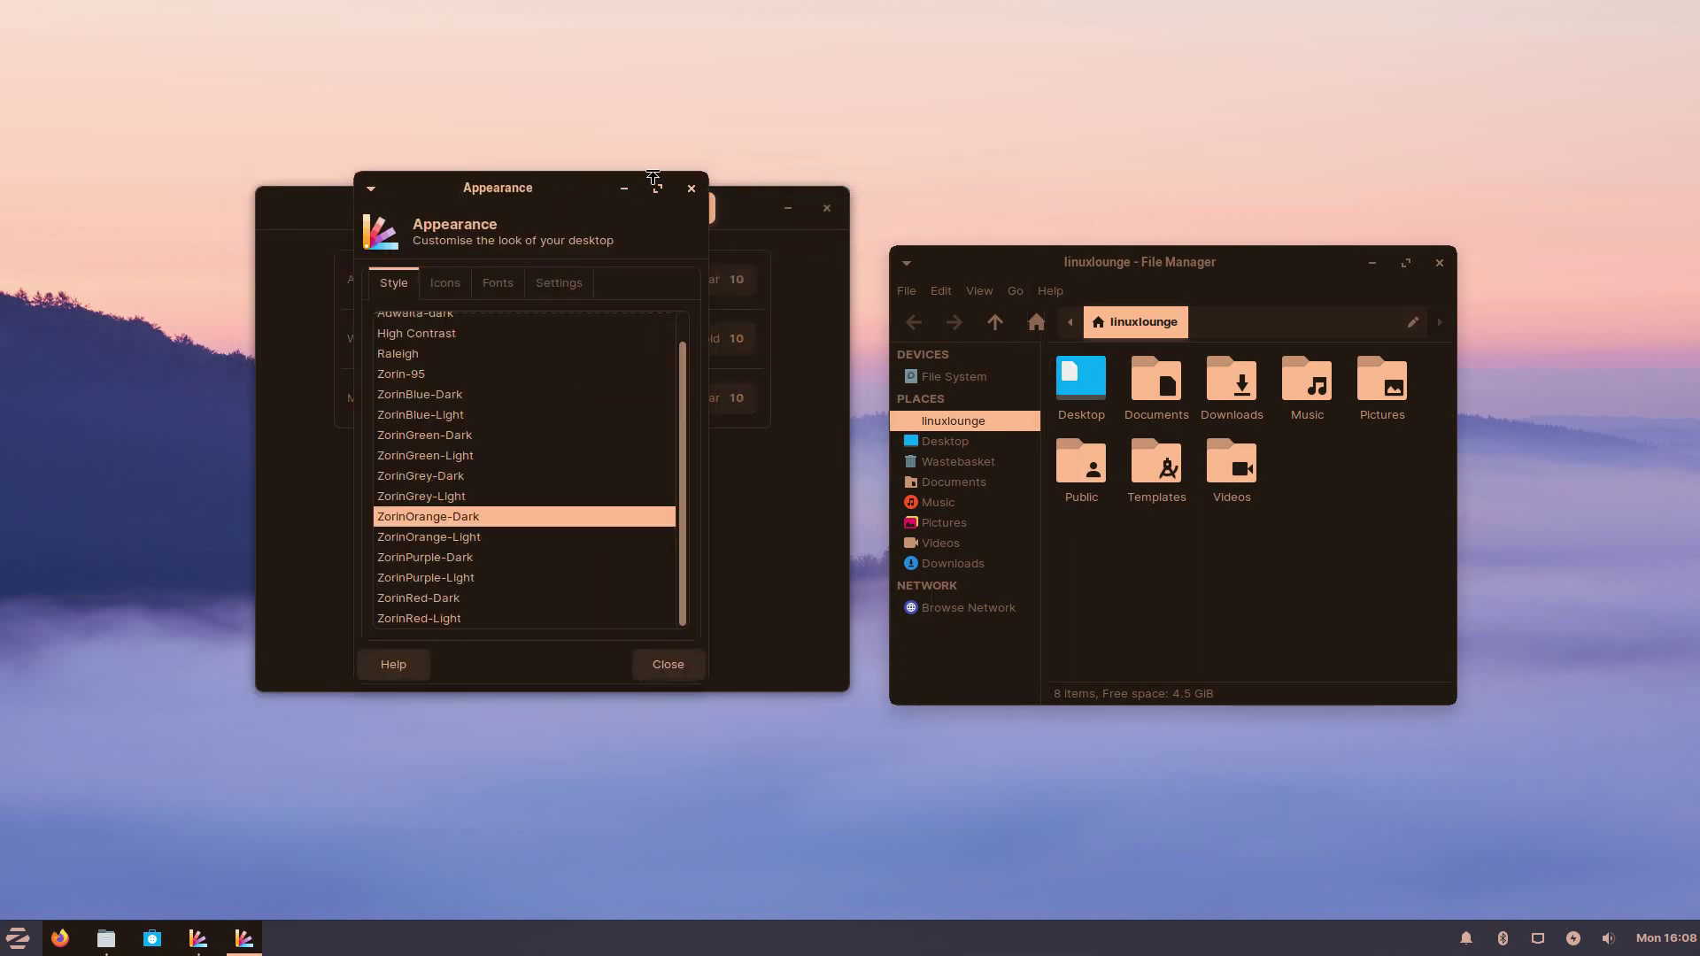
pyautogui.click(692, 189)
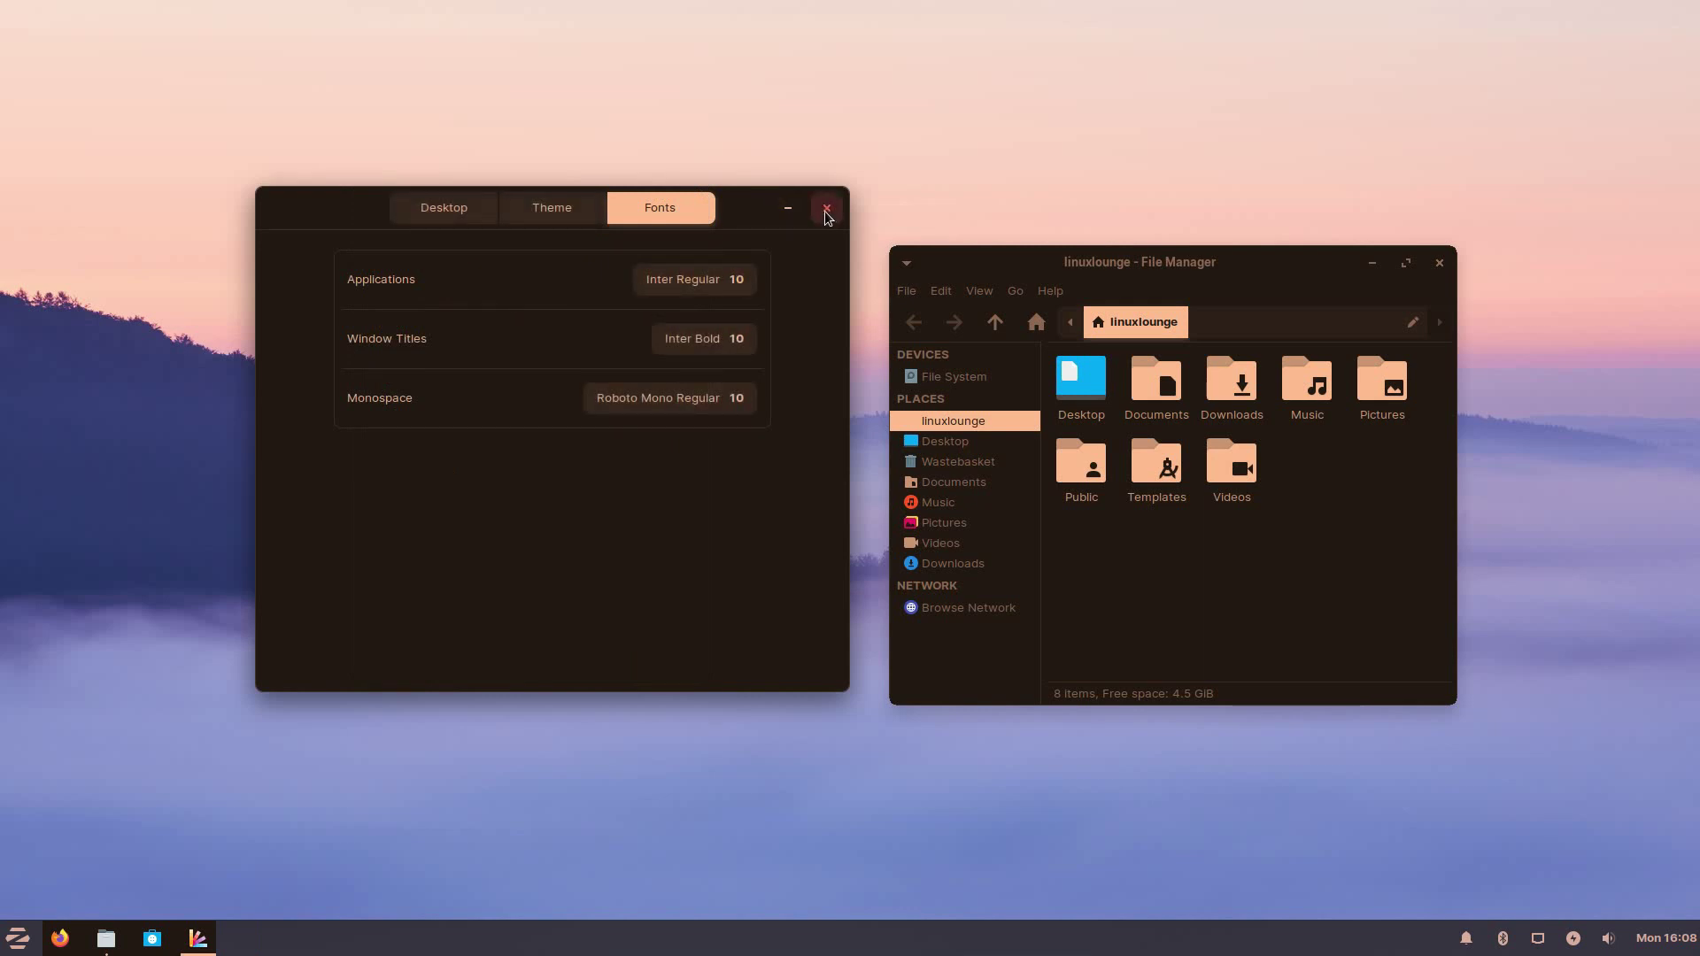
pyautogui.click(827, 211)
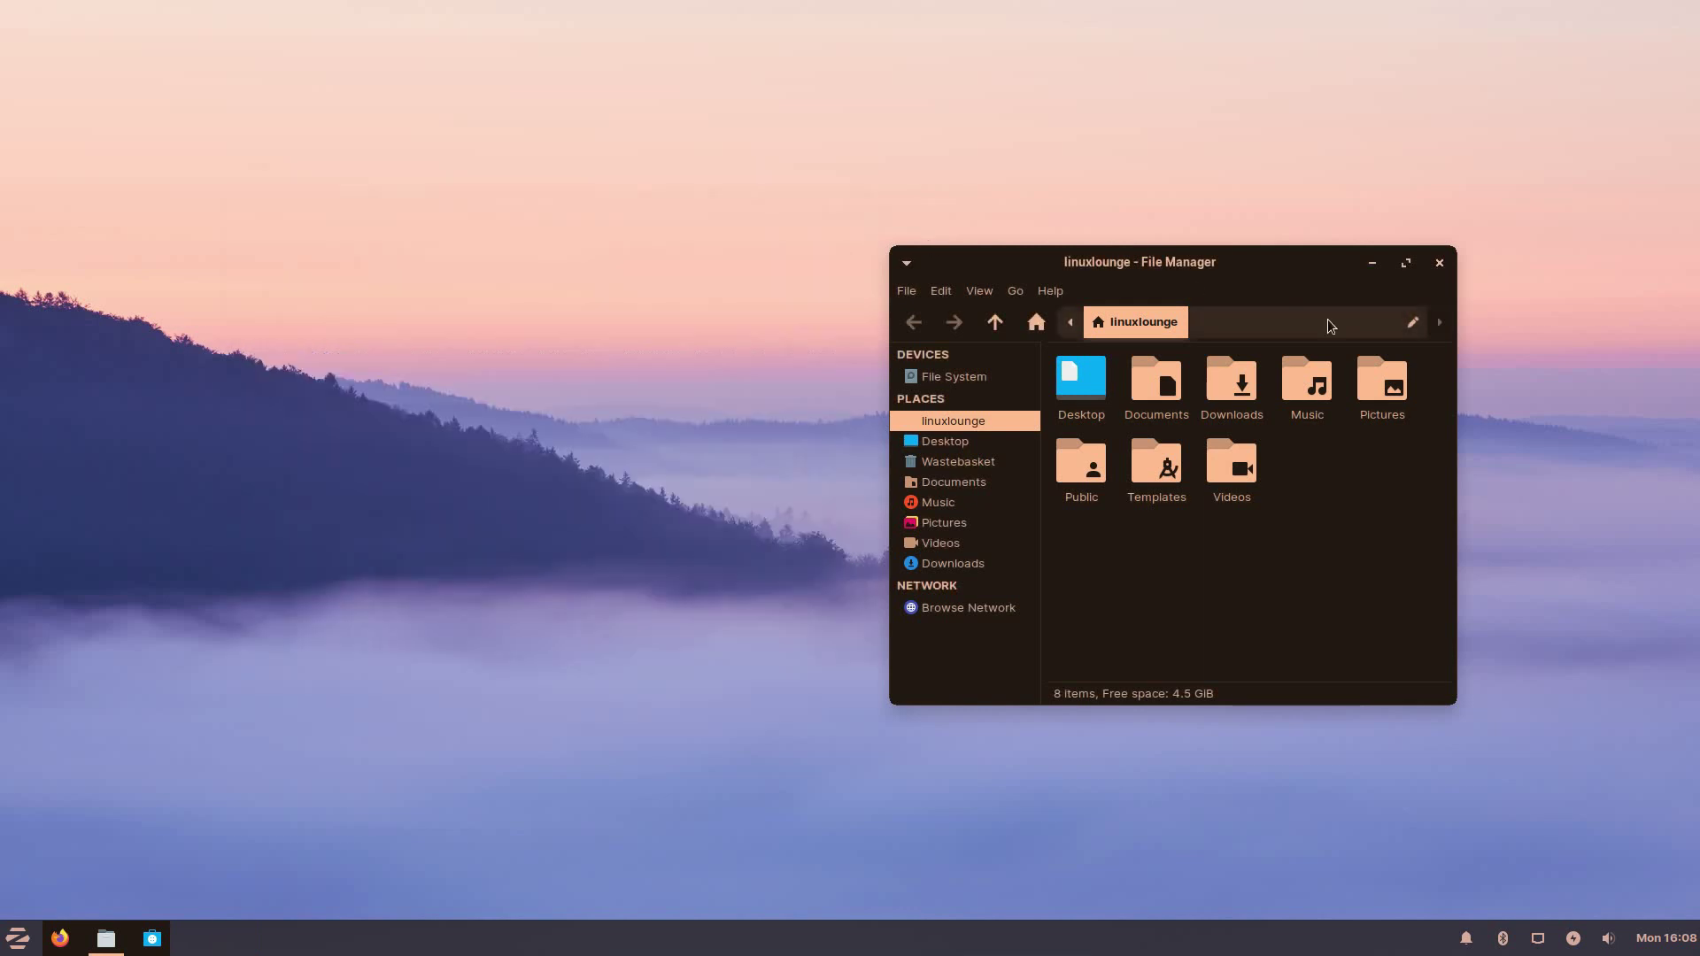
# - Close the home-folder file manager and check the application menu against the dark amber theme
pyautogui.click(1437, 265)
pyautogui.click(17, 938)
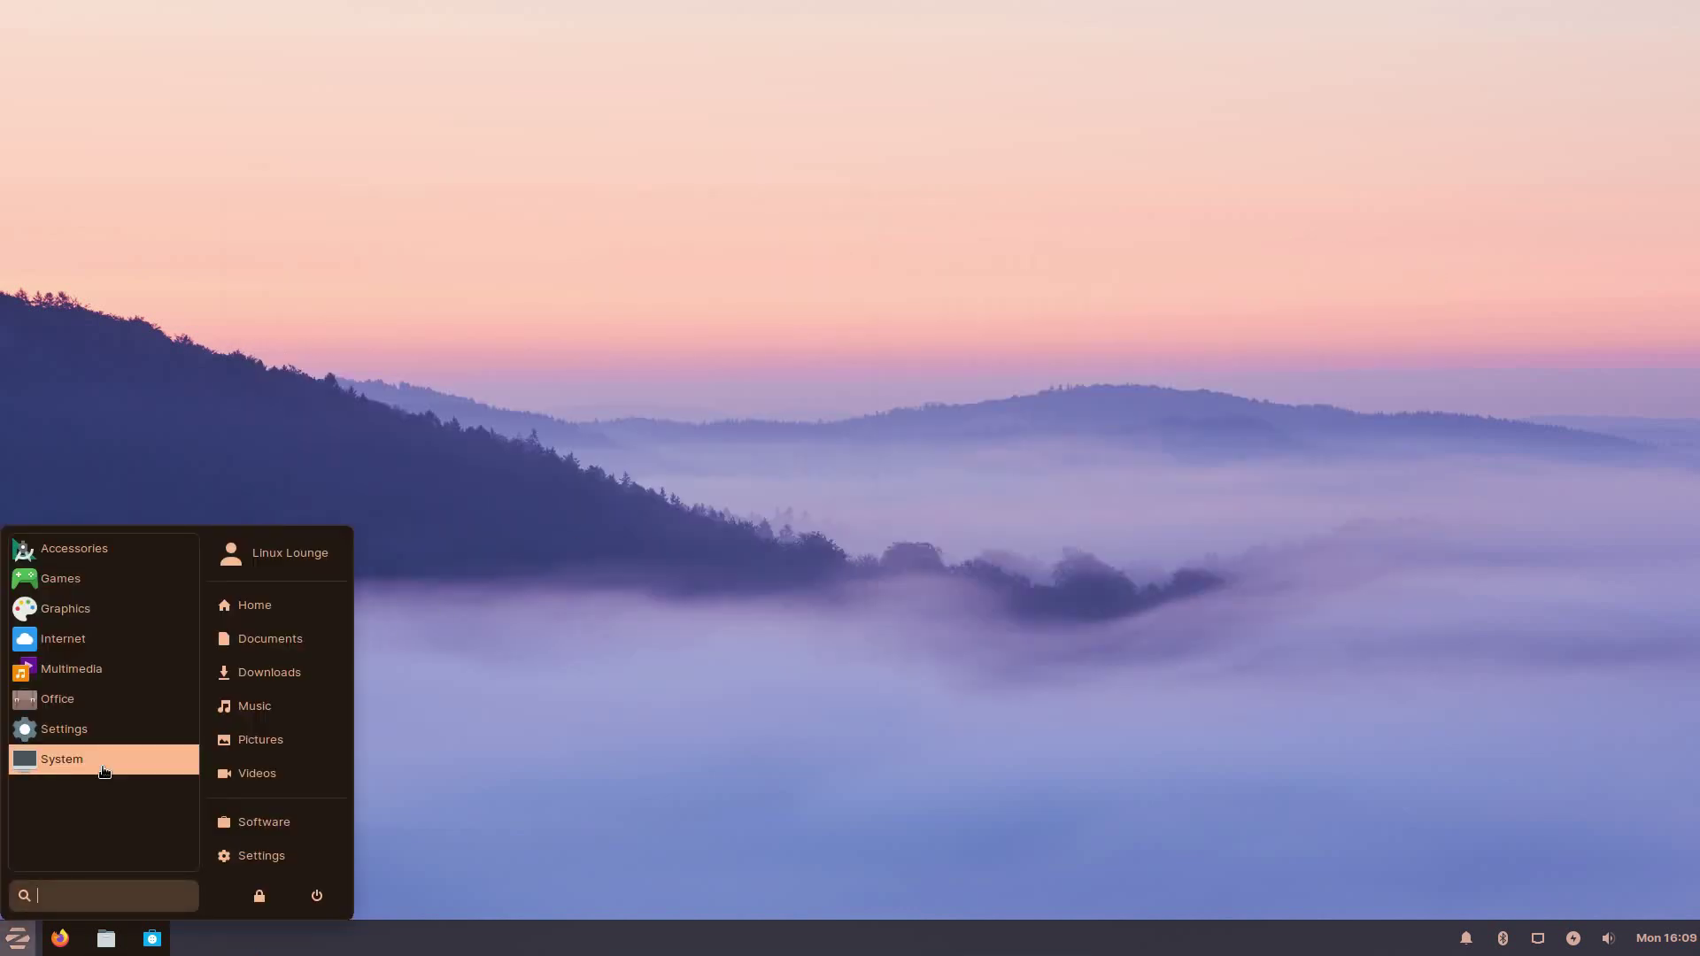
pyautogui.click(599, 666)
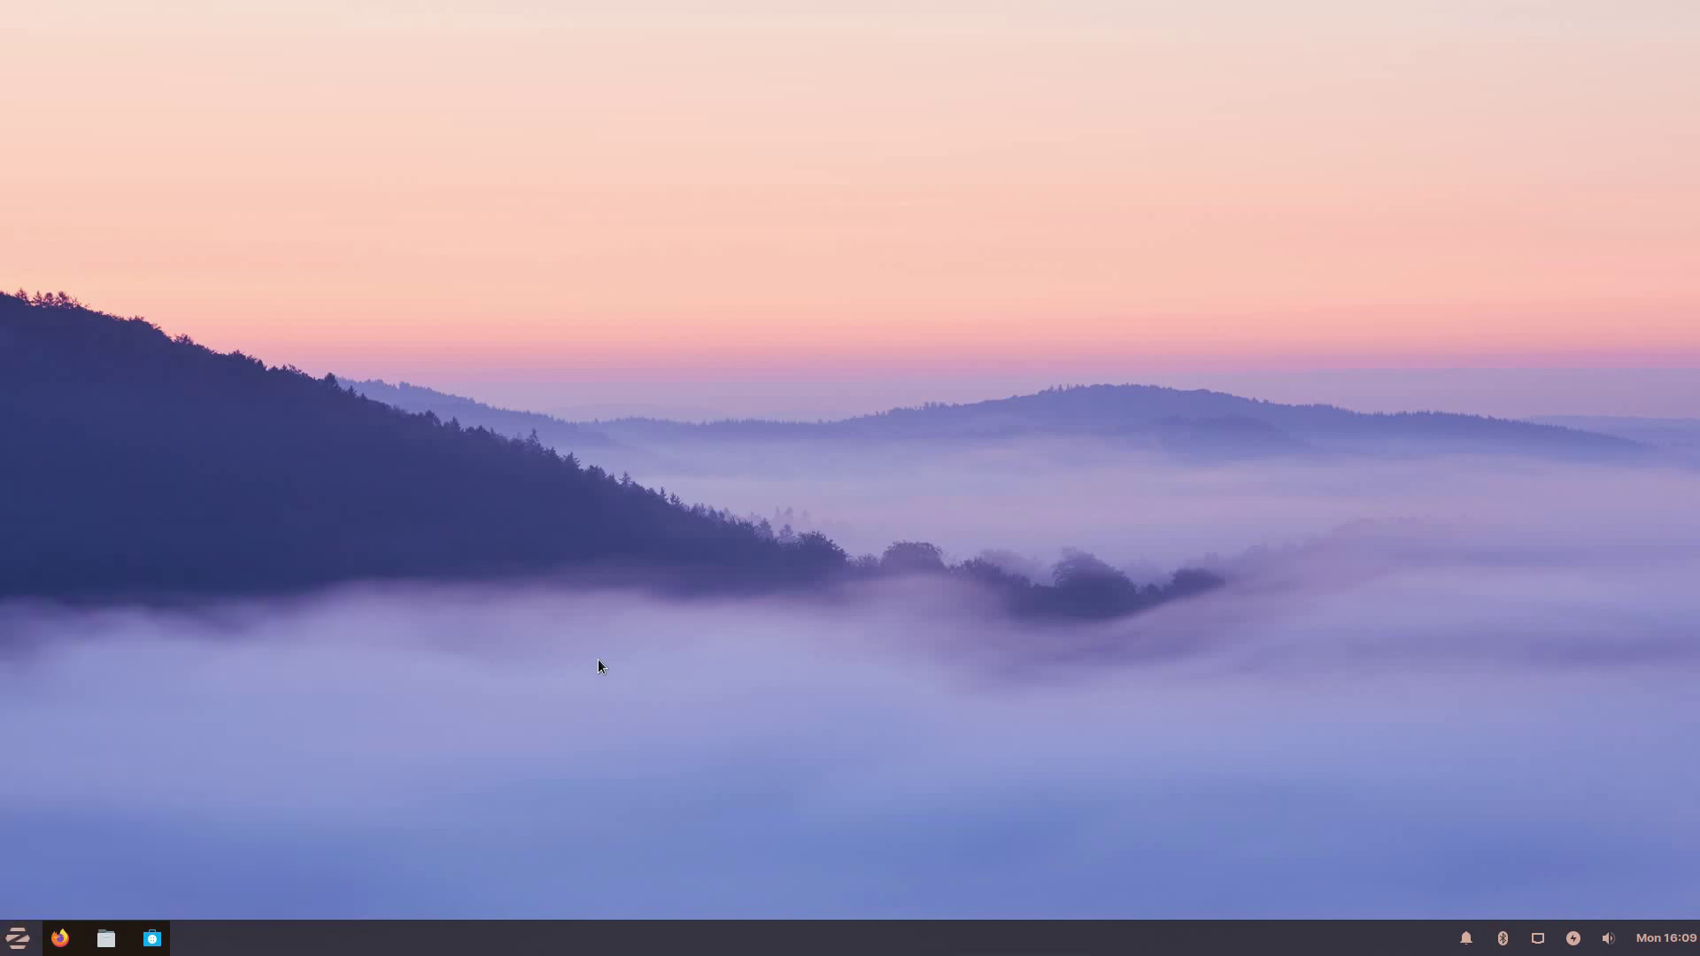